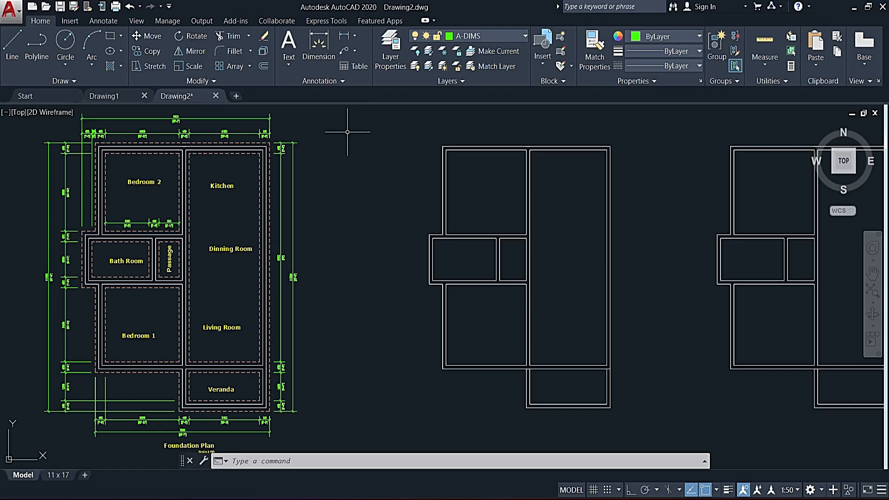
Step: With Ortho on, draw a closed upright rectangle, 150 wide and 300 high, from lines in the empty area beside the foundation plan
scroll(349, 142, "up", 3)
scroll(333, 205, "up", 2)
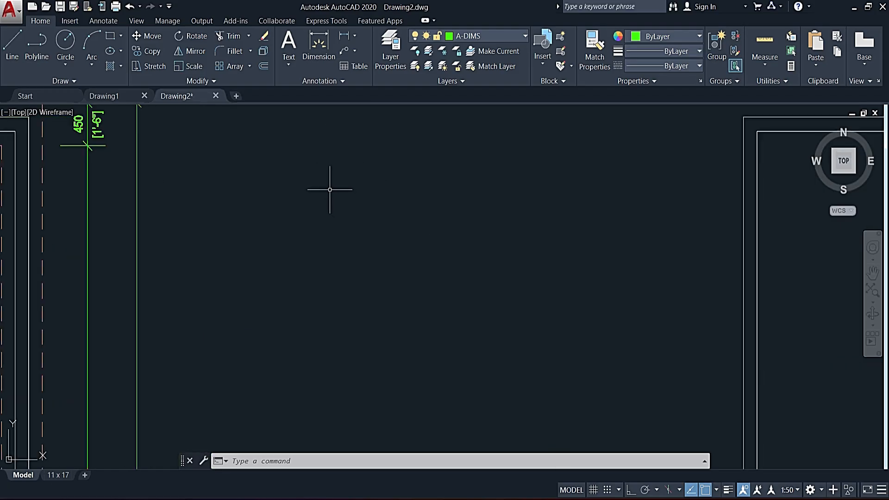
left_click(12, 44)
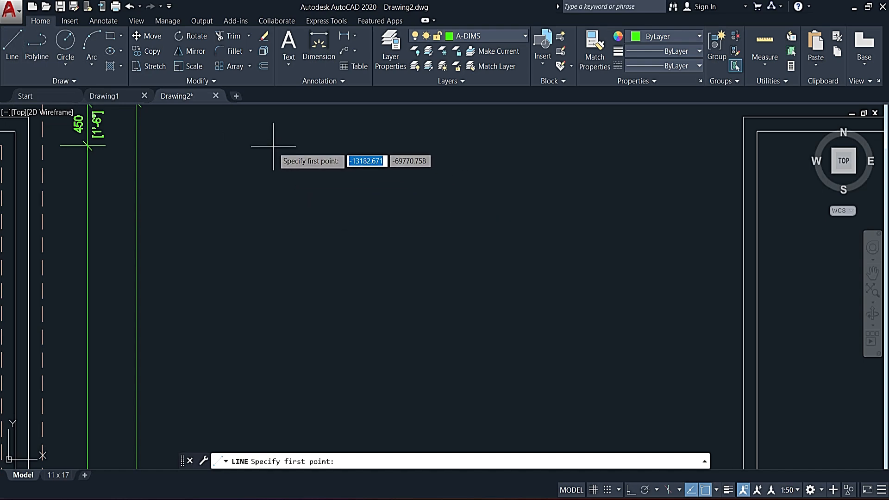
left_click(297, 141)
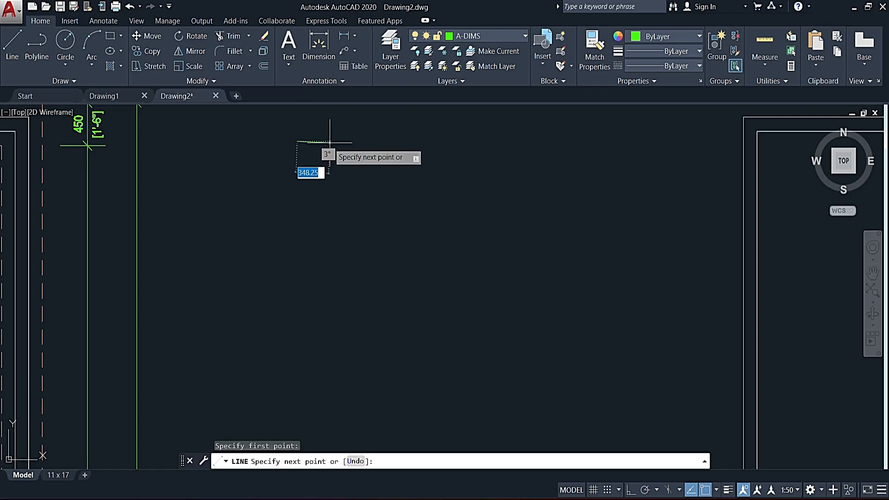
left_click(632, 489)
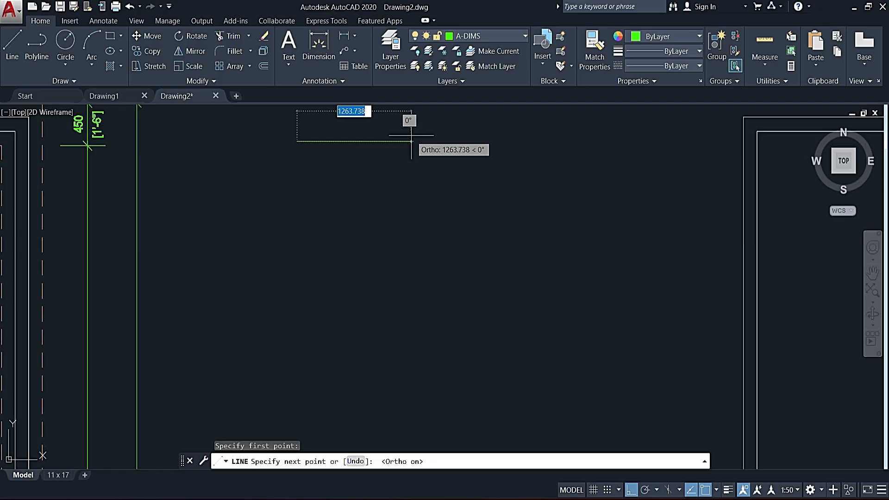
type("15")
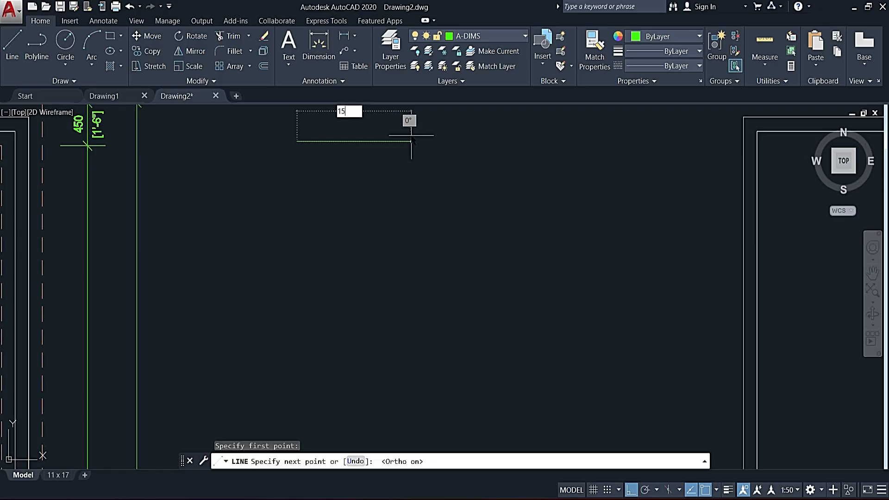
type("0")
key("Return")
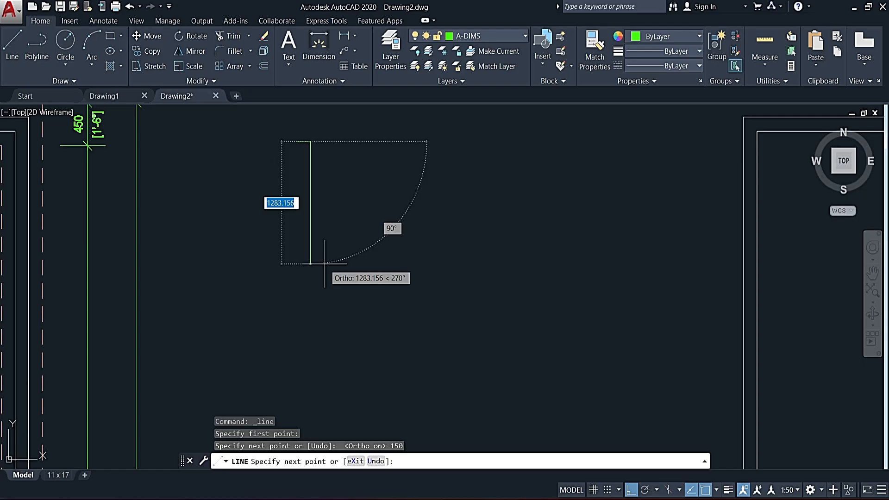
type("300")
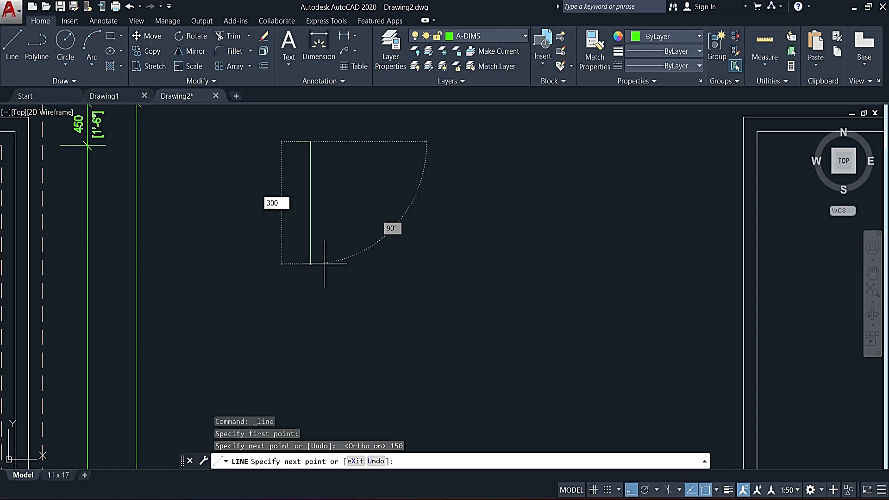
key("Return")
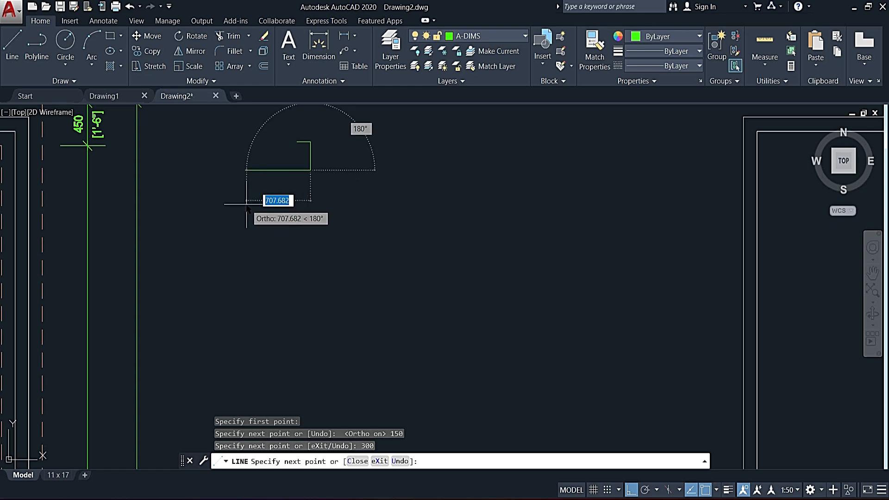
type("150")
key("Return")
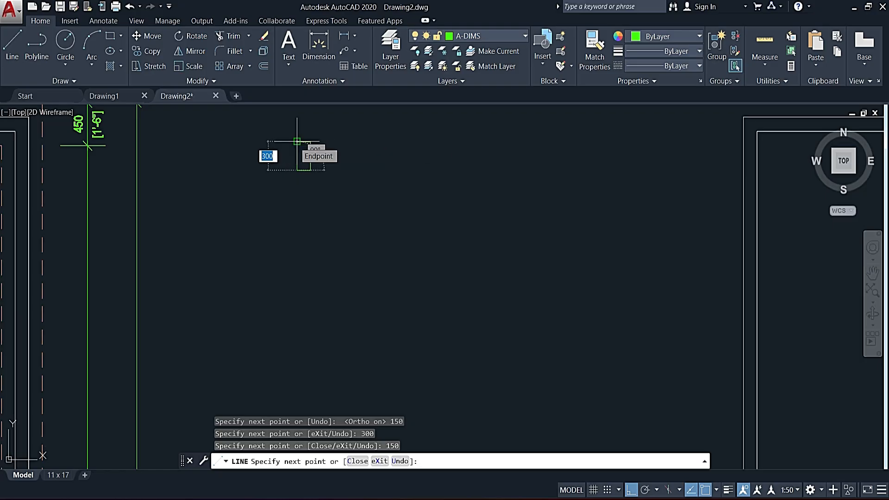
type("300")
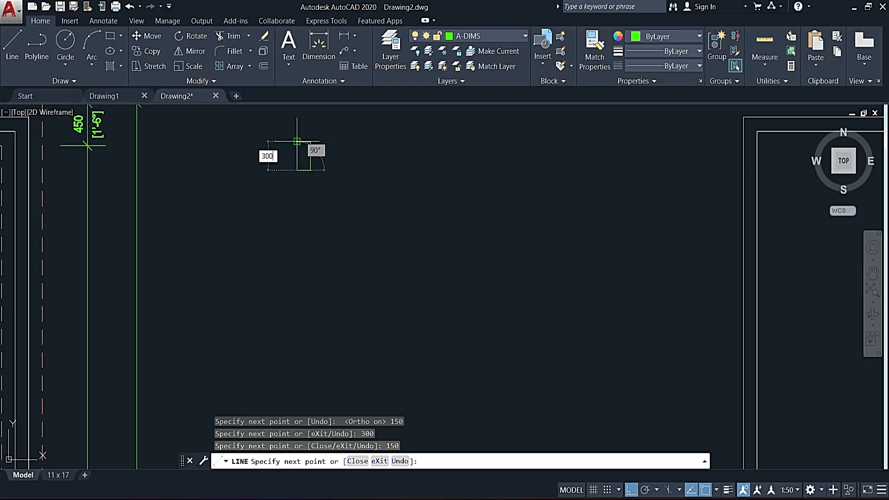
key("Return")
key("Escape")
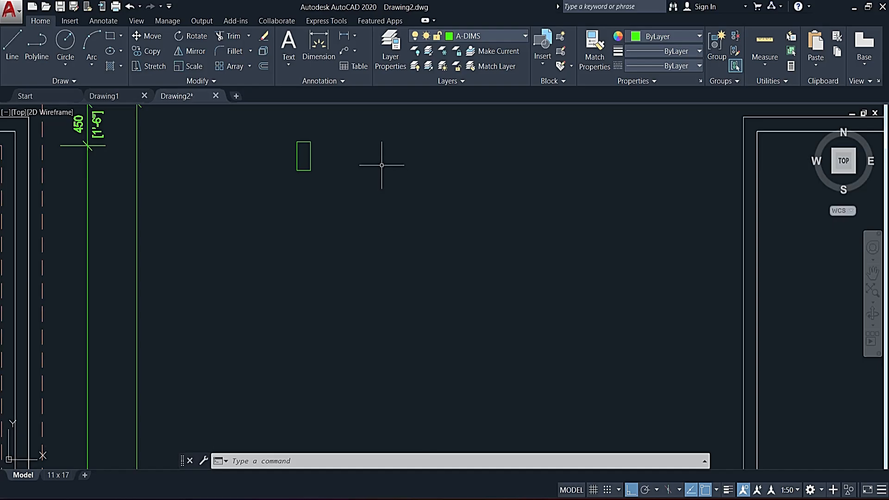
Step: Draw a closed L-shaped outline right of the rectangle with line segments 150 left, 300 down, 300 right, 150 up, 150 left and 150 up
type("l")
key("Return")
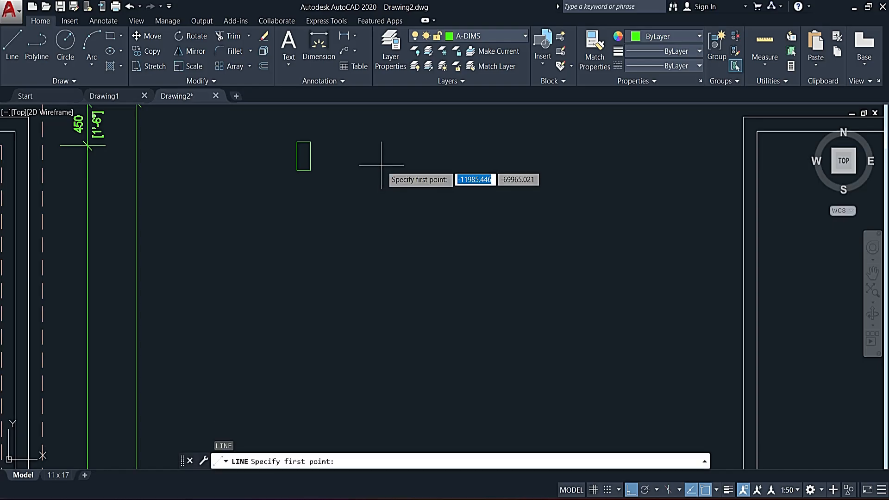
left_click(393, 142)
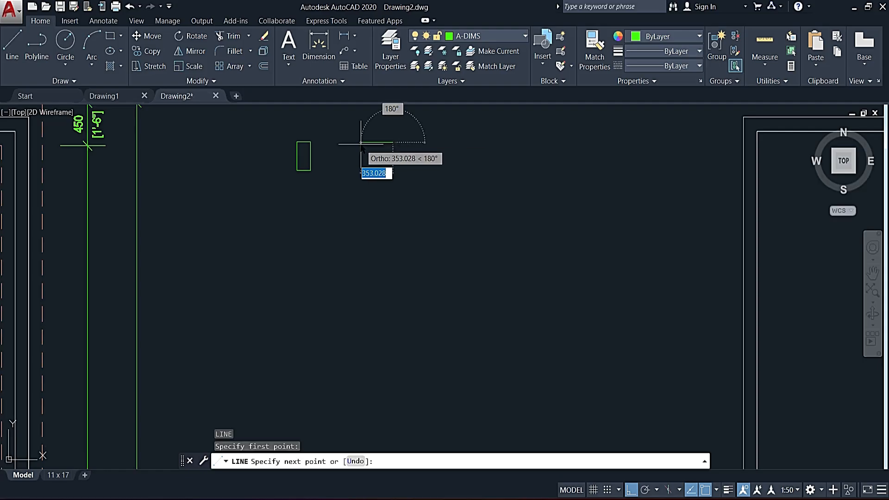
type("150")
key("Return")
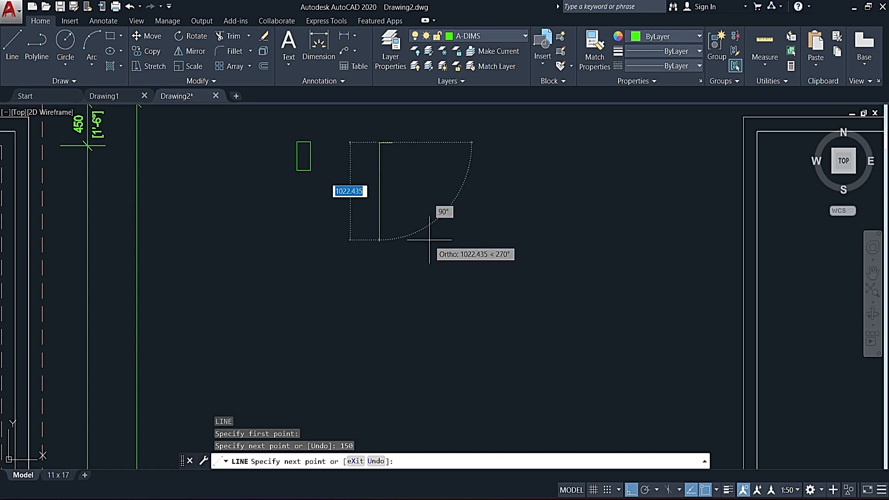
type("300")
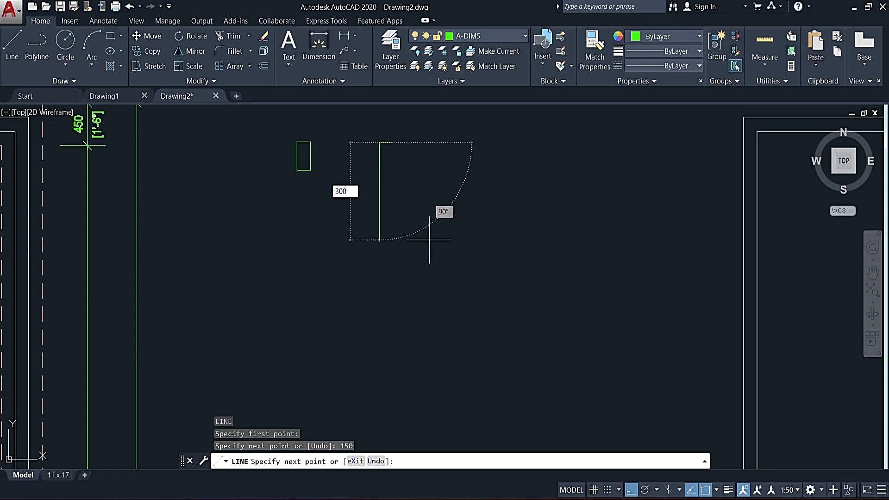
key("Return")
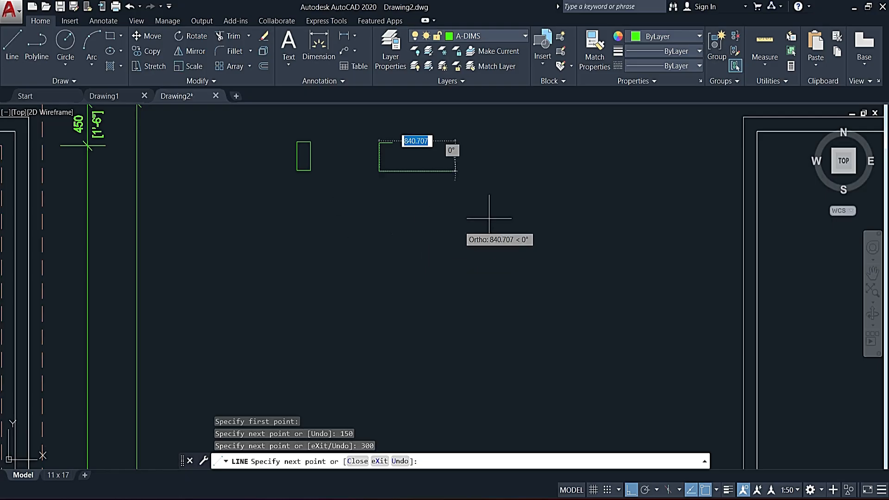
type("300")
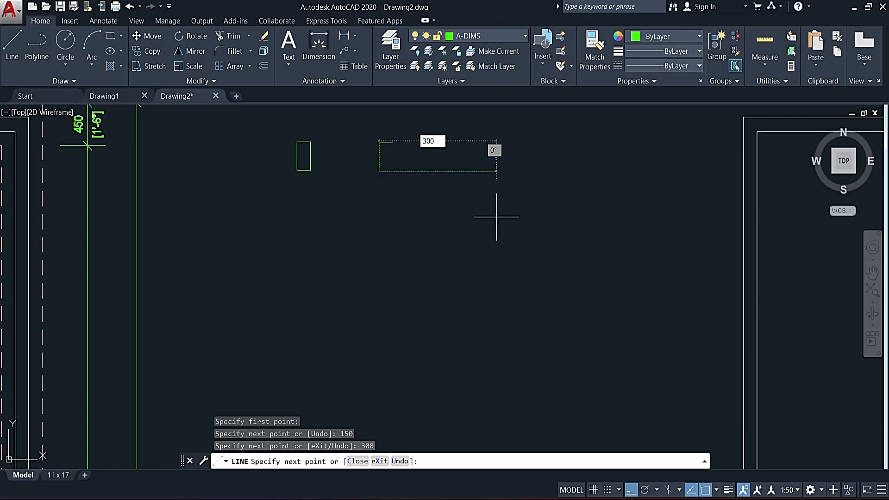
key("Return")
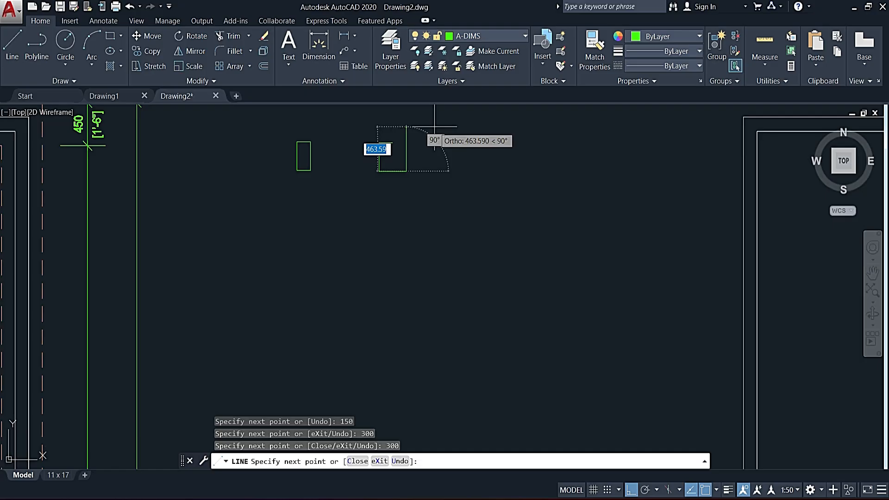
type("150")
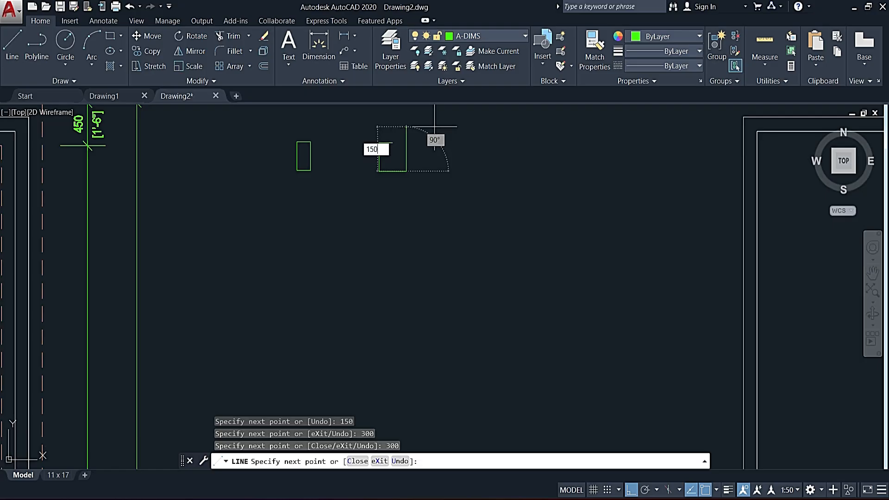
key("Return")
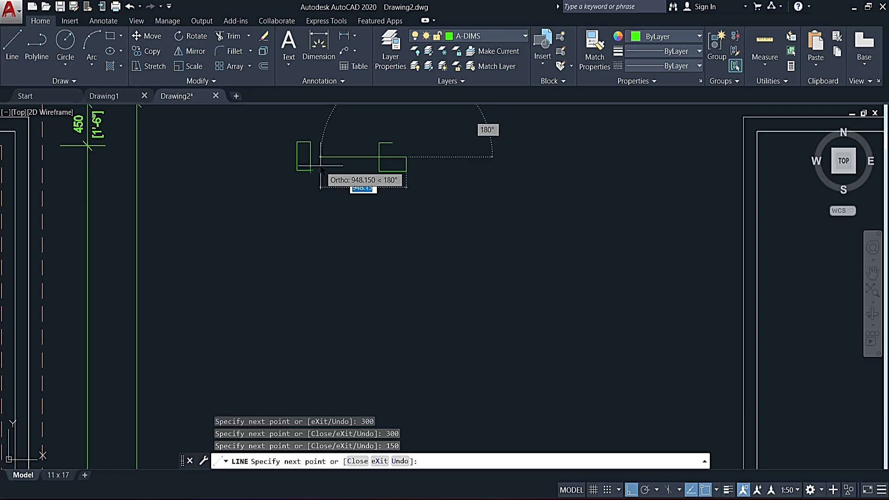
type("150")
key("Return")
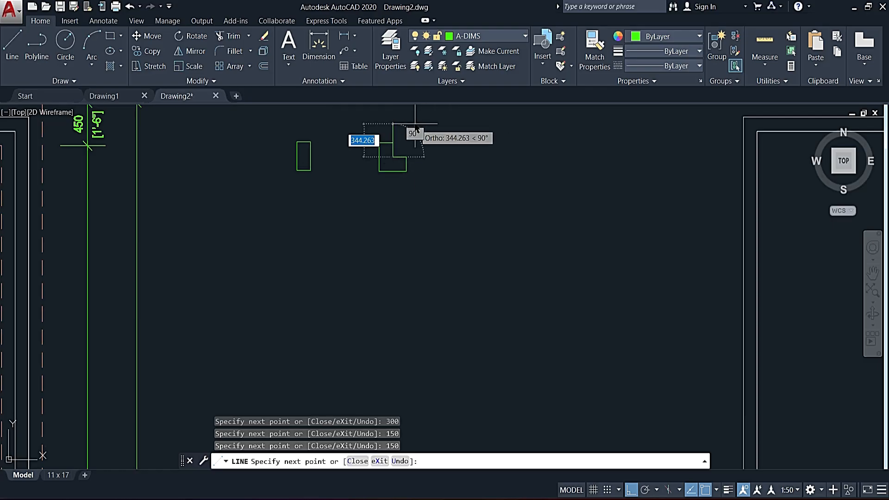
type("150")
key("Return")
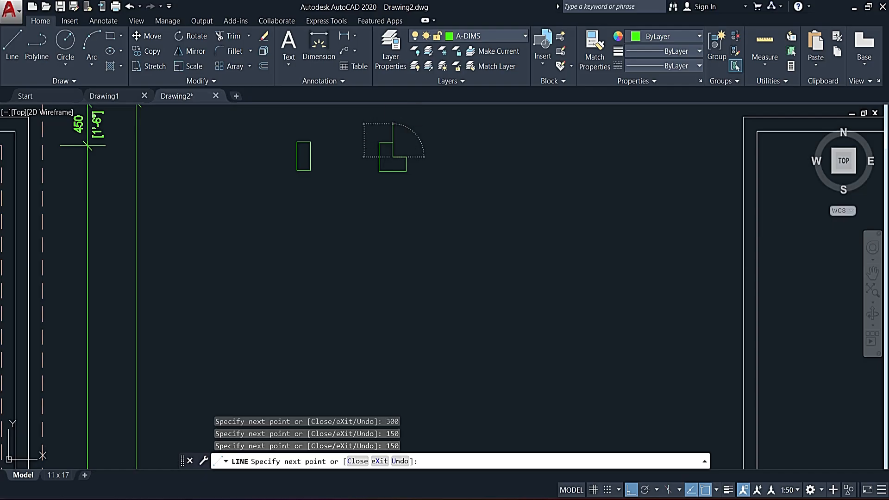
key("Escape")
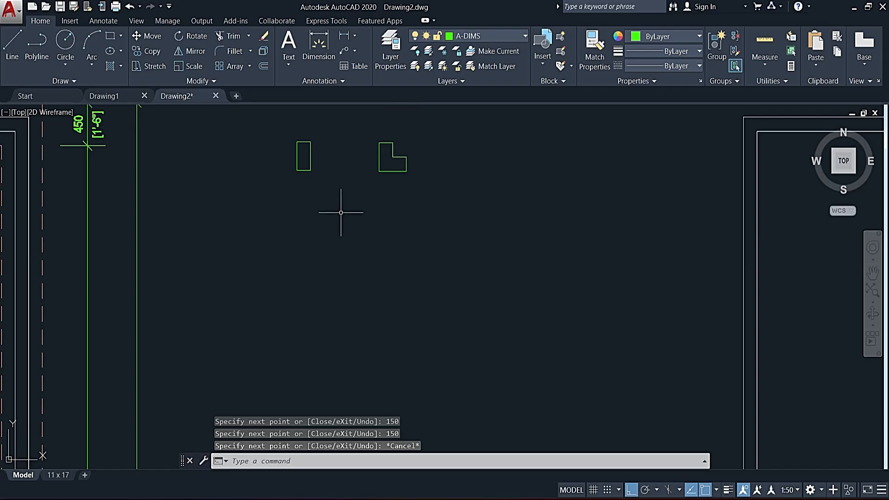
Step: Draw a closed T-shaped outline right of the L-shape with 150 segments down, right, down, right, up, right and up, ending at the start point
middle_click_drag(413, 191, 321, 207)
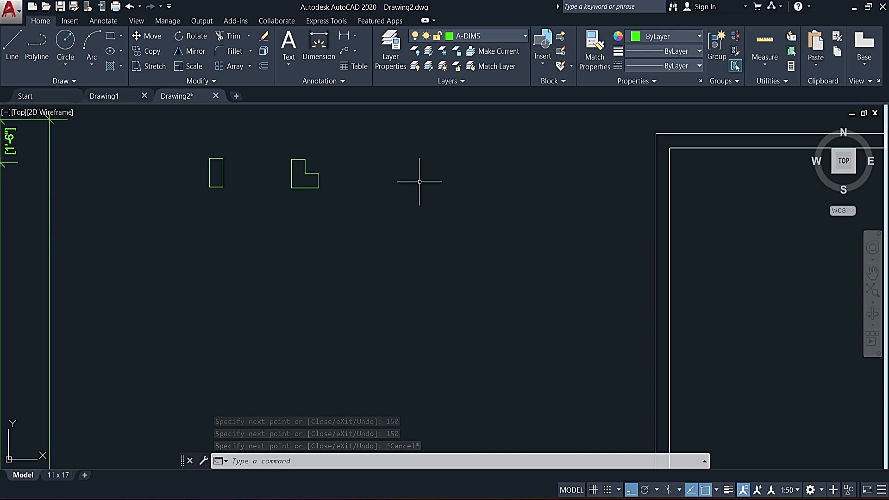
type("l")
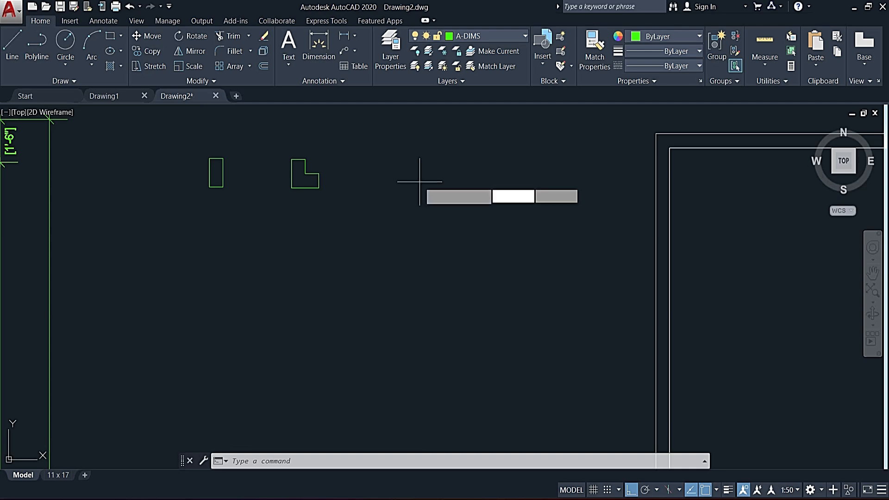
key("Return")
left_click(407, 184)
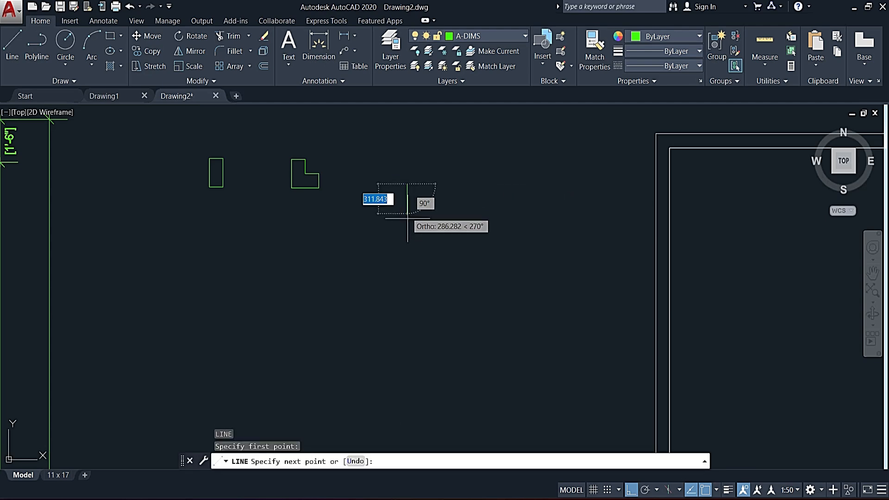
type("150")
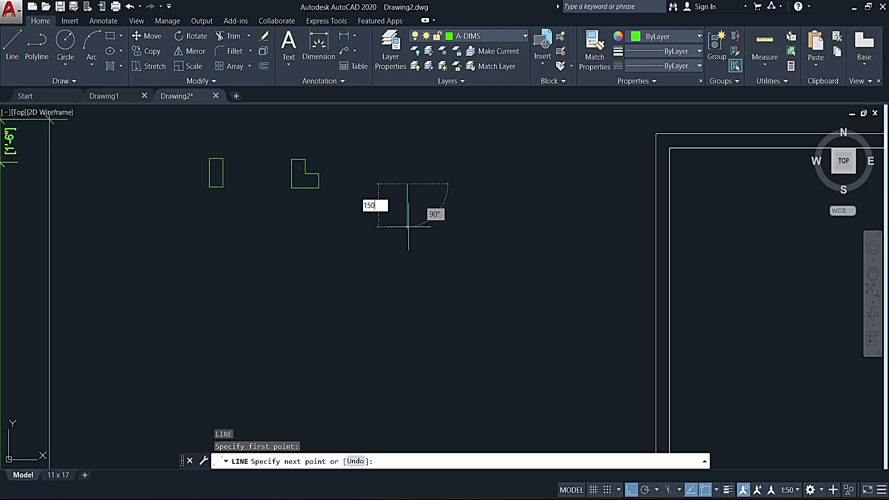
key("Return")
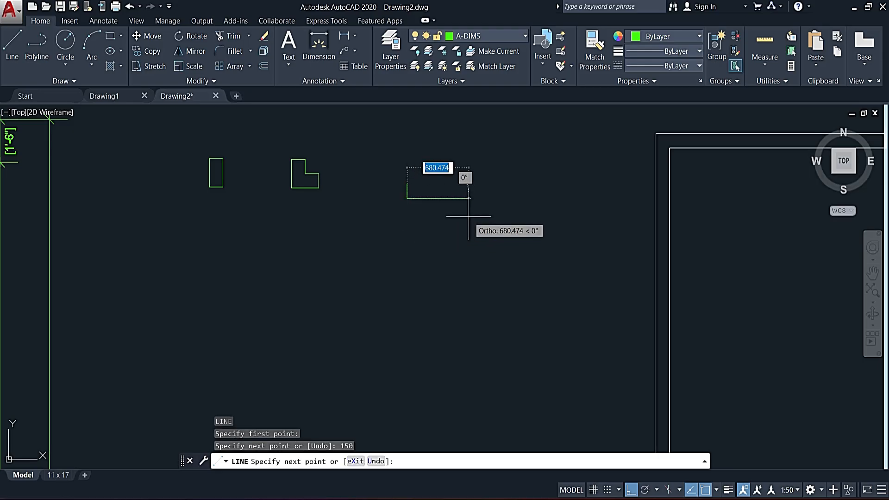
type("150")
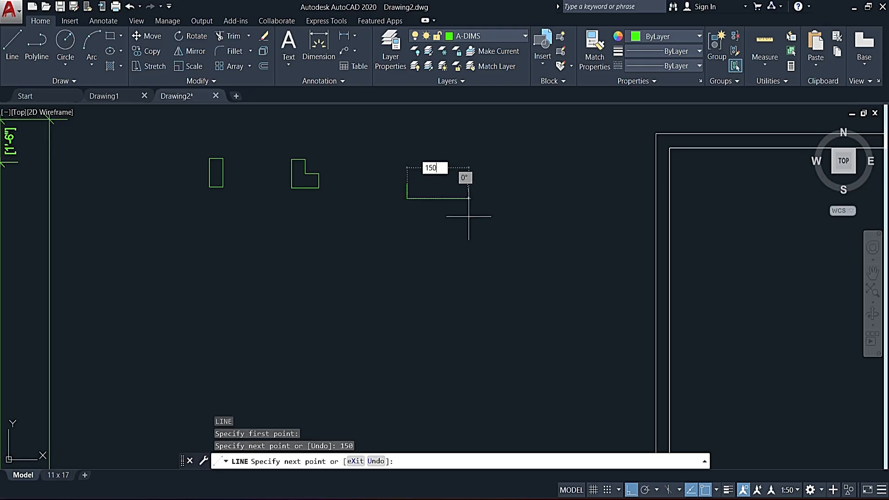
key("Return")
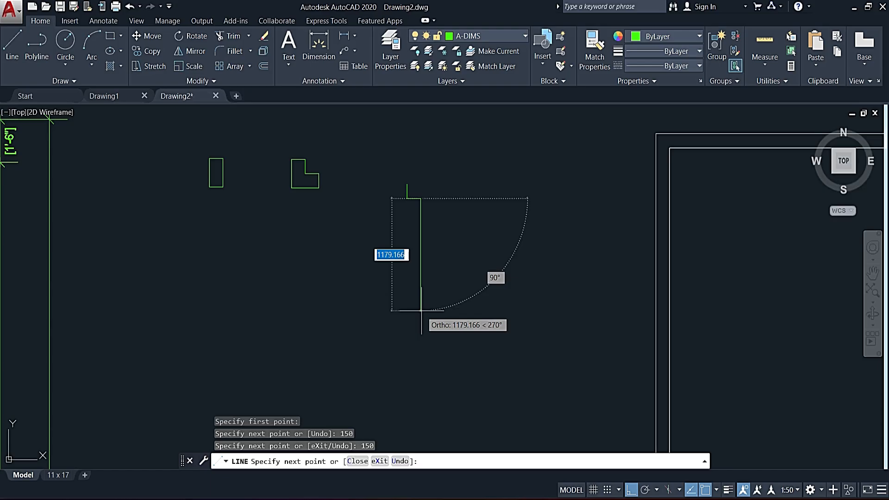
type("150")
key("Return")
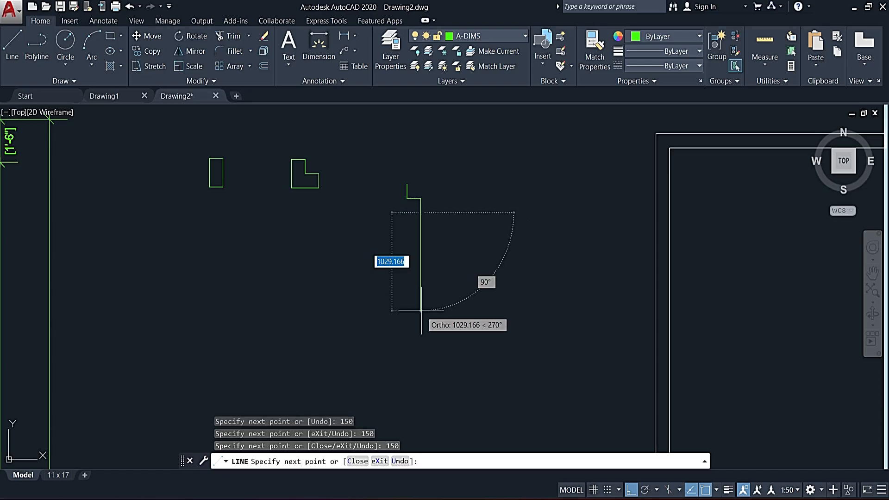
type("150")
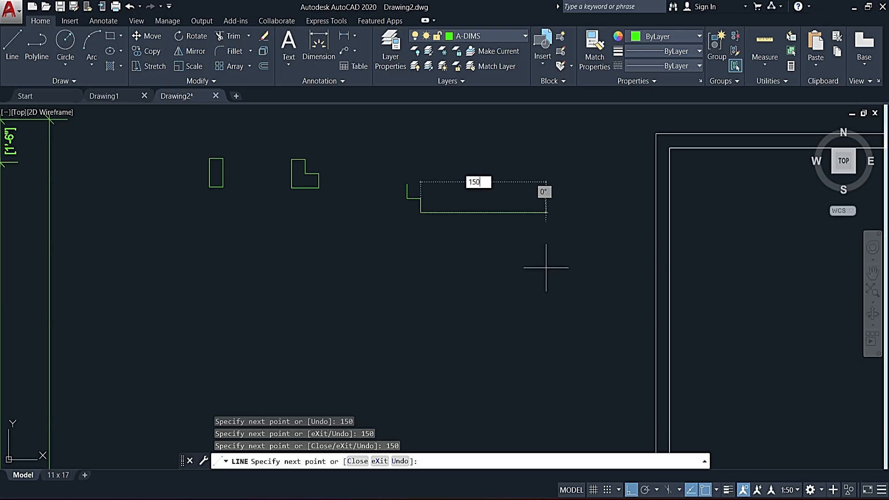
key("Return")
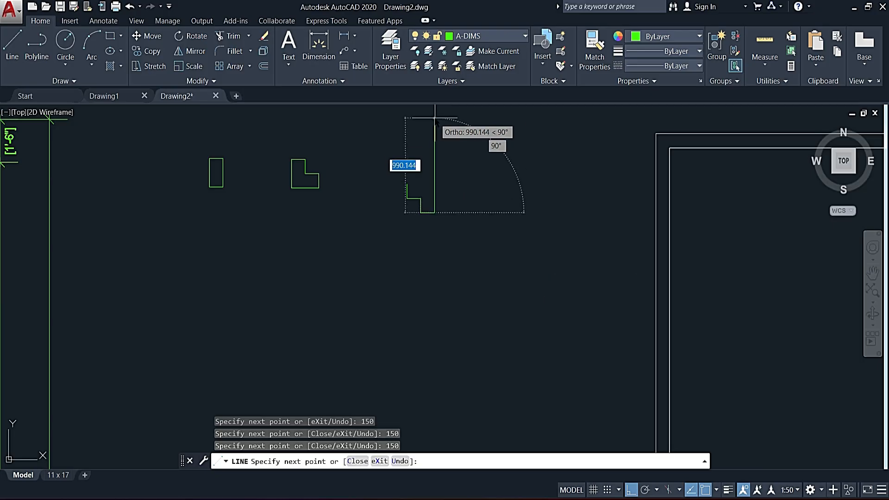
type("150")
key("Return")
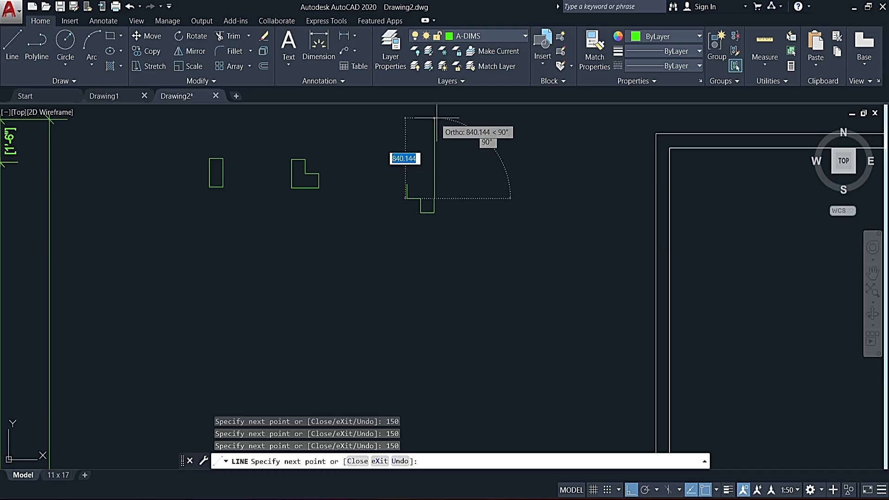
type("1")
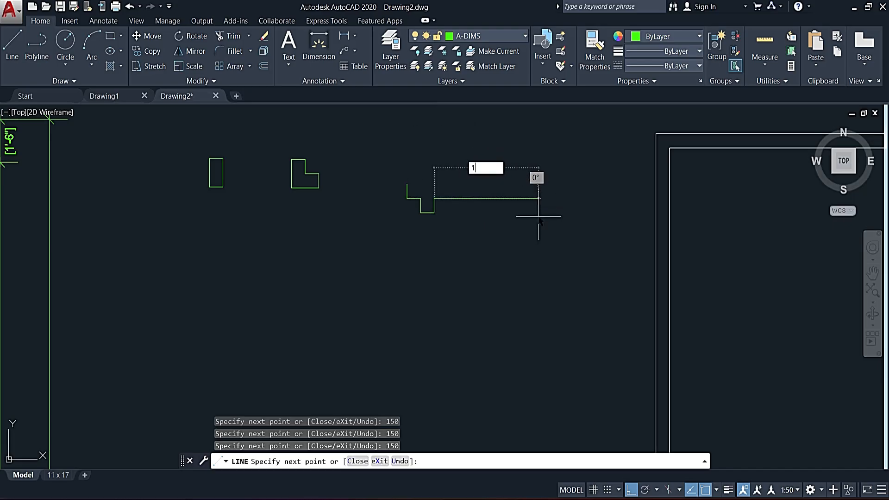
type("50")
key("Return")
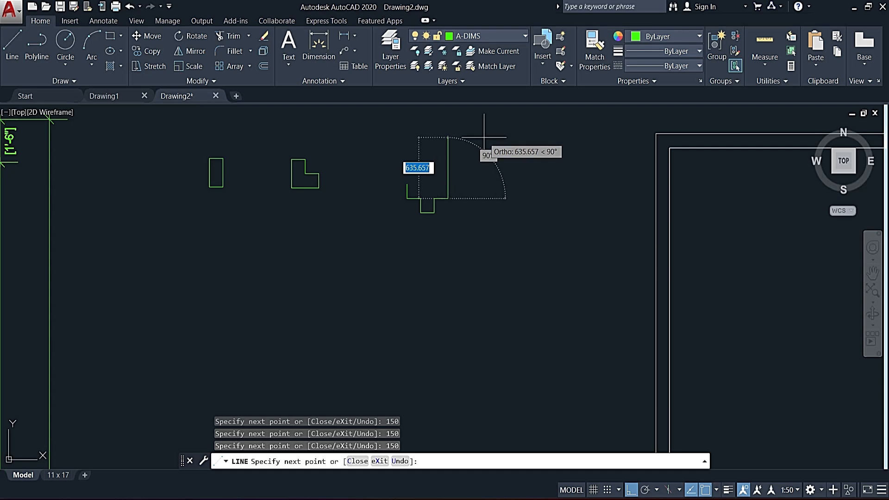
type("150")
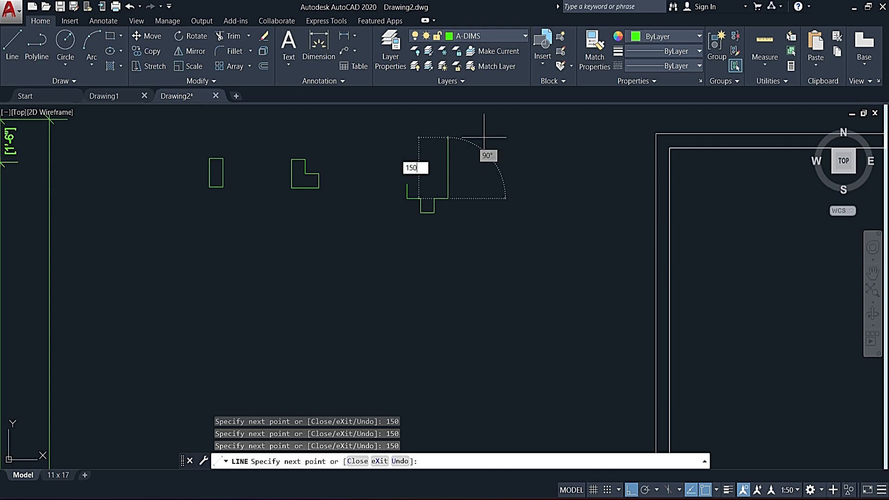
key("Return")
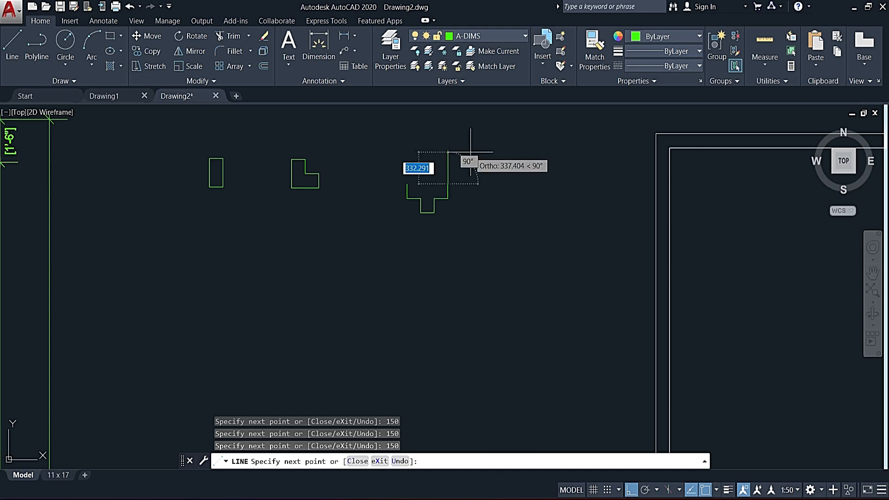
left_click(406, 185)
key("Escape")
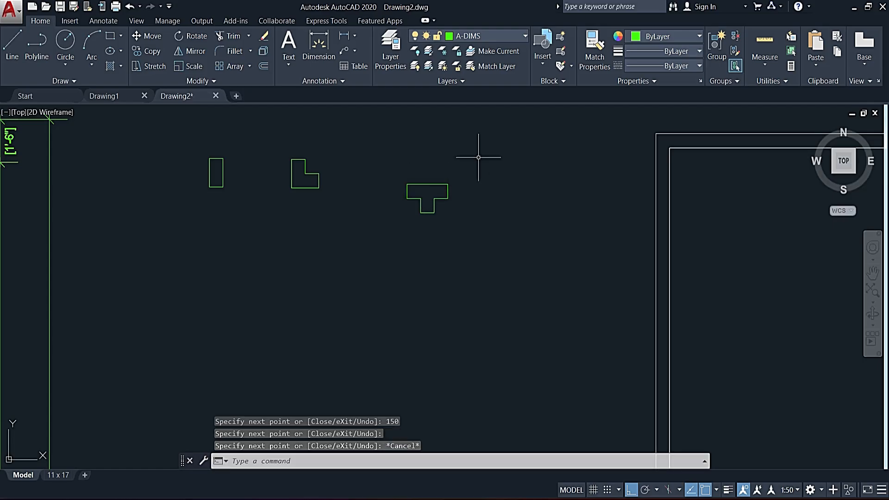
Step: Move the rectangle, L-shaped and T-shaped outlines to the S-STIFFENER layer
left_click(491, 135)
left_click(175, 283)
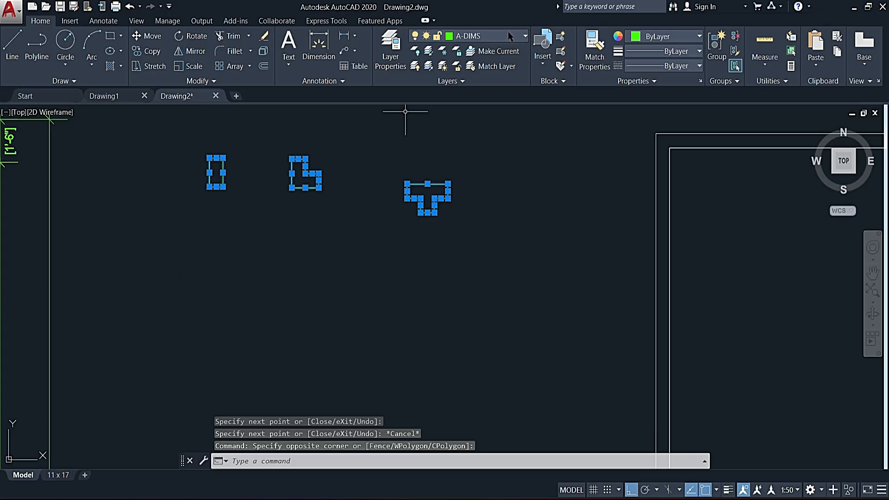
left_click(508, 37)
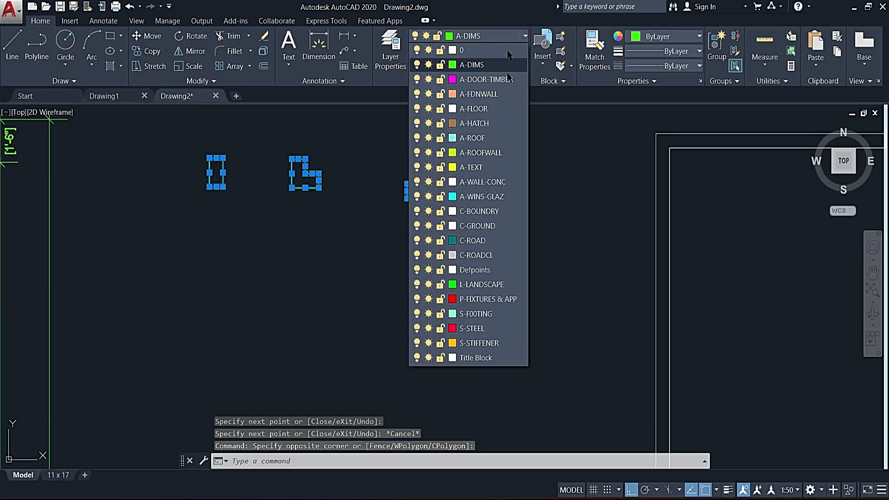
left_click(481, 343)
key("Escape")
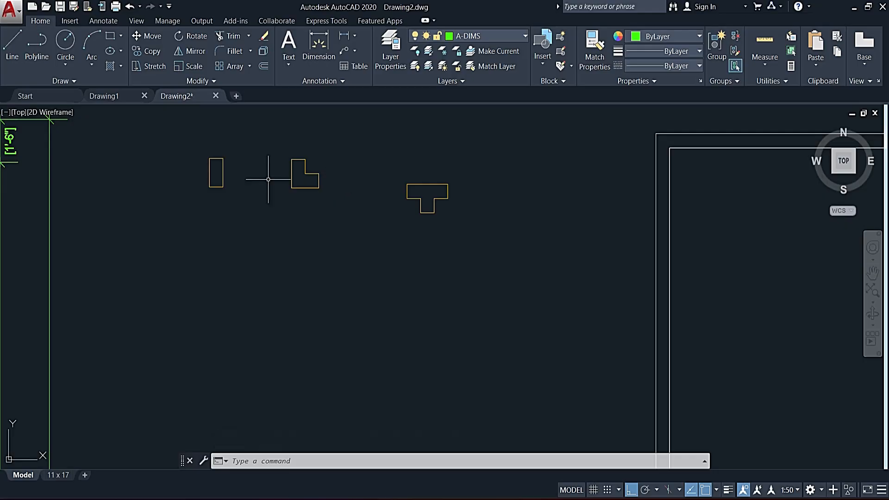
mouse_move(244, 198)
middle_mouse_down()
mouse_move(255, 191)
mouse_move(383, 258)
mouse_move(389, 253)
middle_mouse_up()
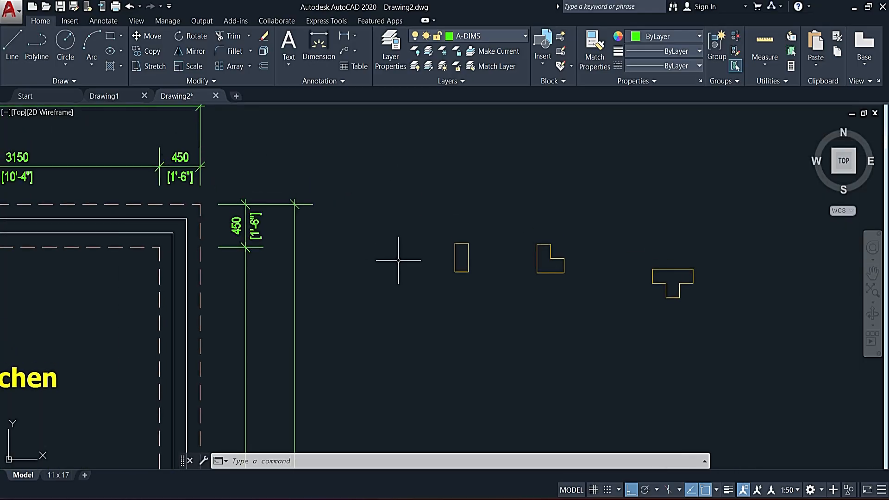
mouse_move(515, 282)
middle_mouse_down()
mouse_move(477, 231)
mouse_move(451, 222)
middle_mouse_up()
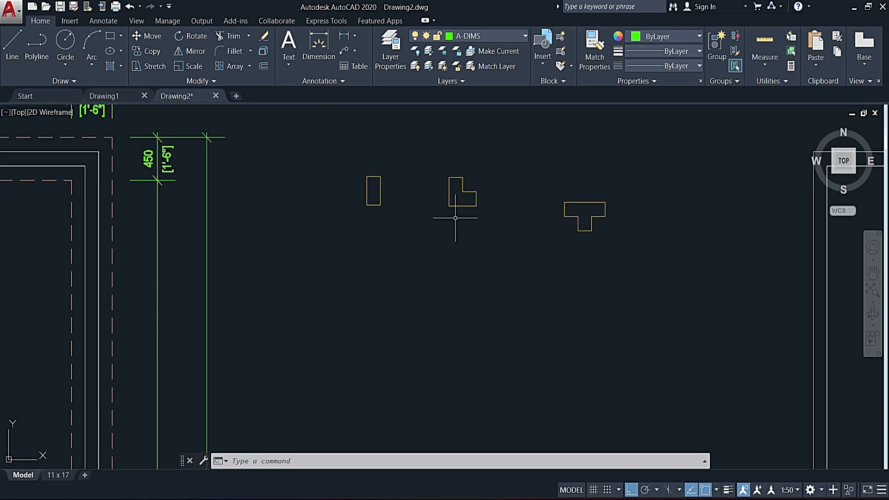
left_click(537, 254)
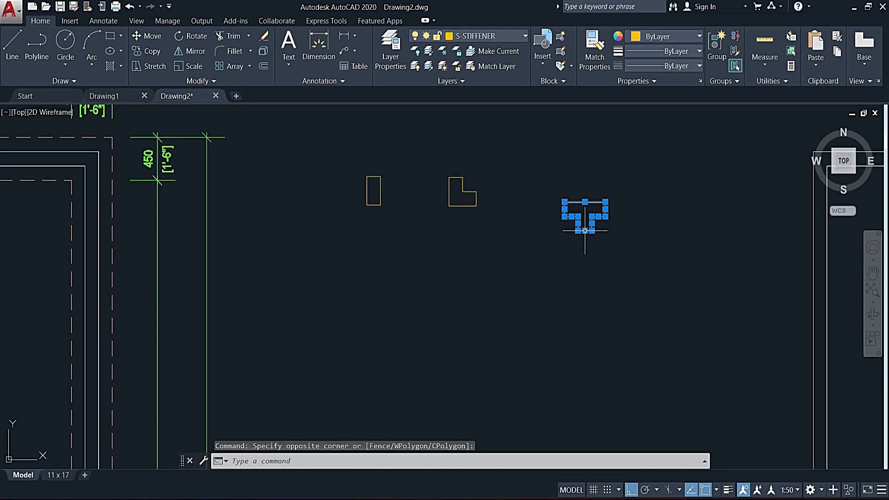
key("Escape")
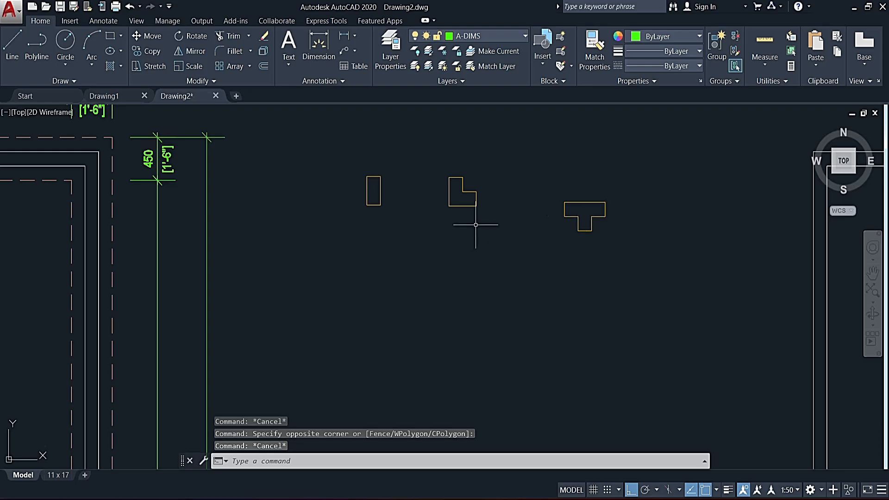
Step: Copy the three stiffener outlines straight down by about 1220 to make a second row beneath the originals
left_click(645, 155)
left_click(364, 293)
type("co")
key("Return")
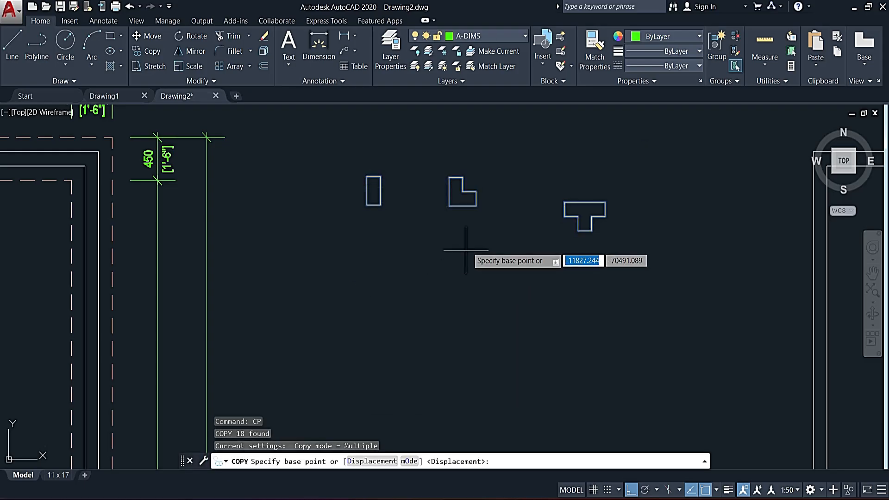
left_click(470, 231)
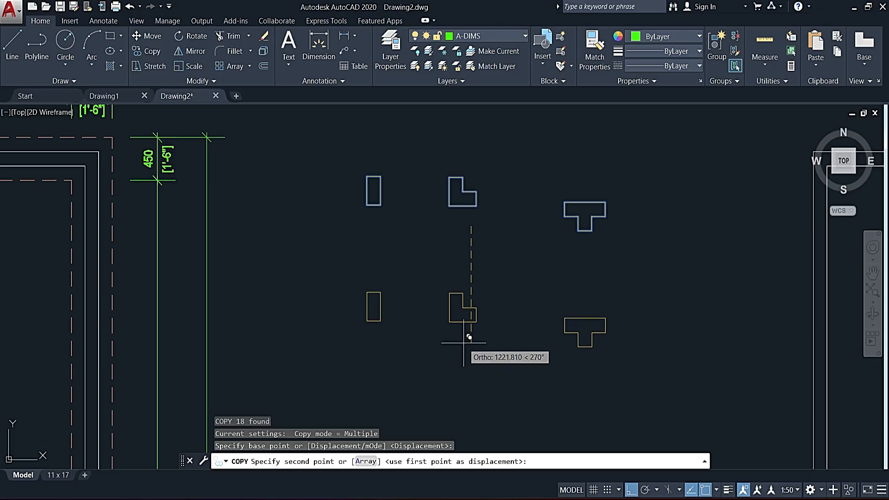
left_click(463, 343)
key("Escape")
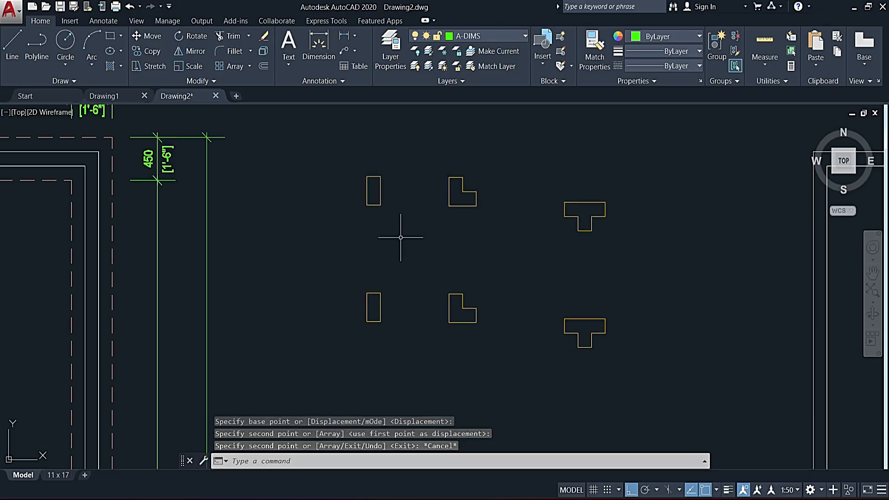
Step: Hatch the inside of the upper rectangle with the AR-CONC pattern
left_click(112, 66)
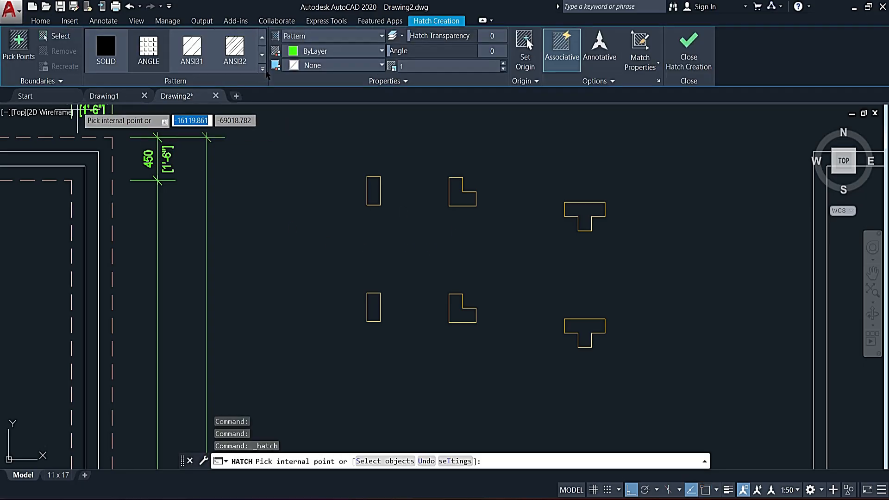
left_click(263, 69)
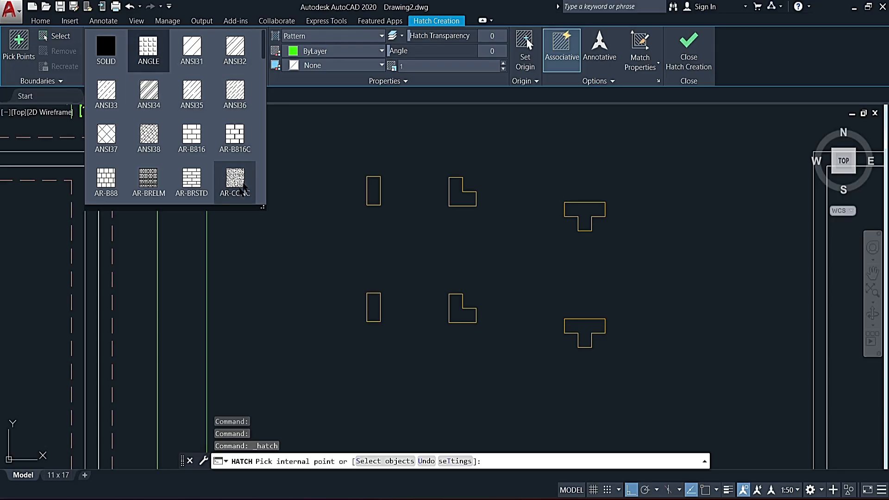
left_click(239, 180)
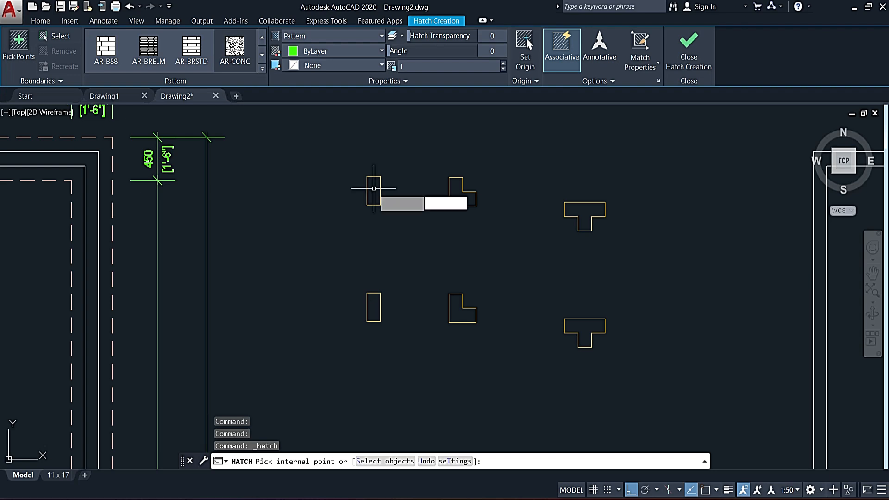
left_click(374, 191)
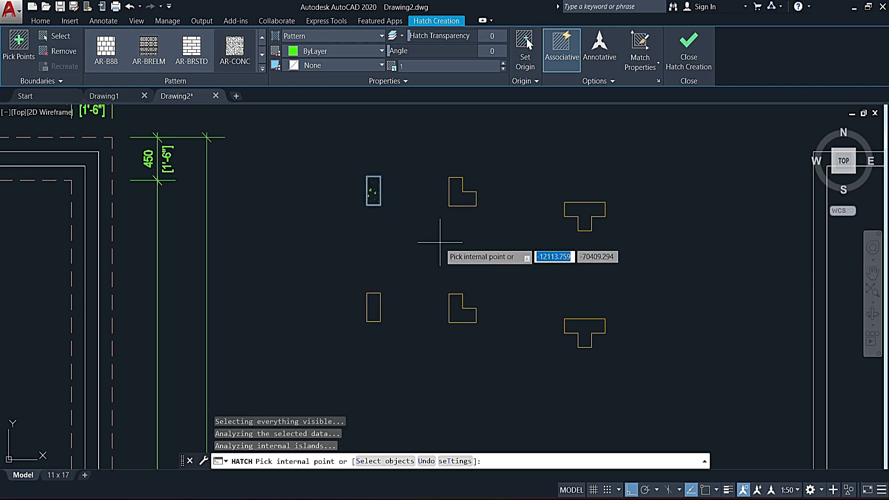
key("Escape")
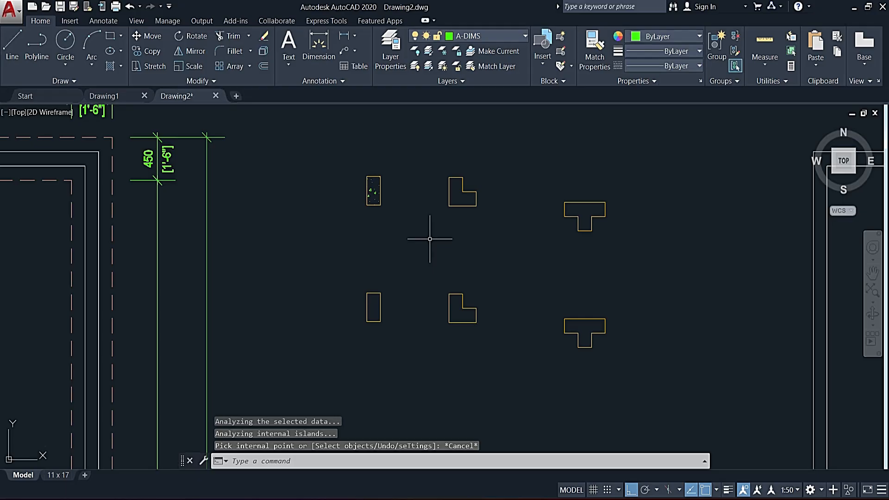
Step: Hatch the inside of the upper L-shaped outline with the same AR-CONC pattern
type("h")
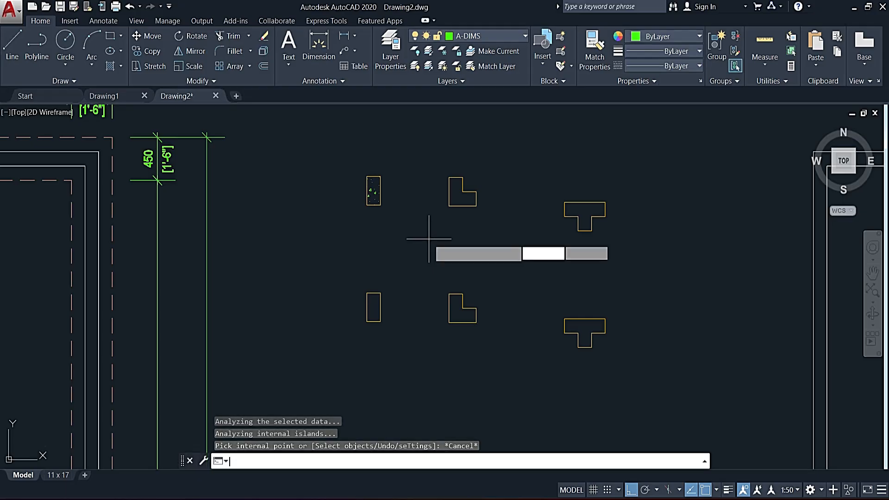
key("Return")
left_click(454, 192)
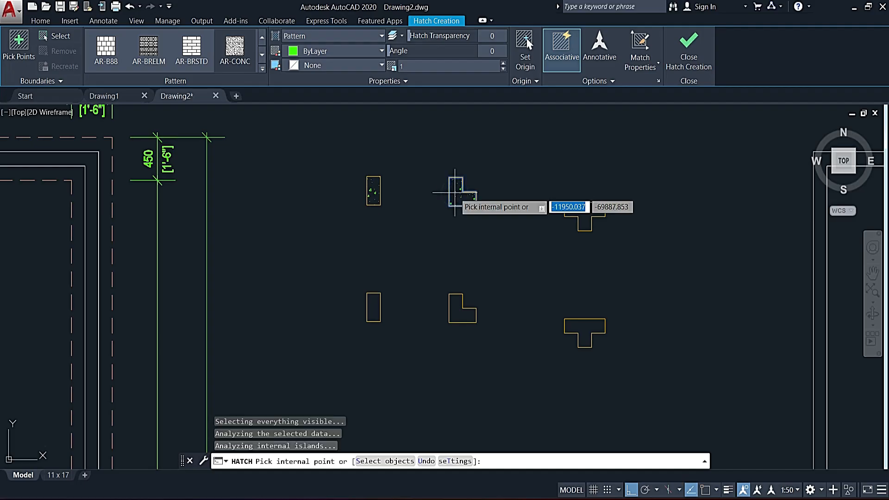
key("Escape")
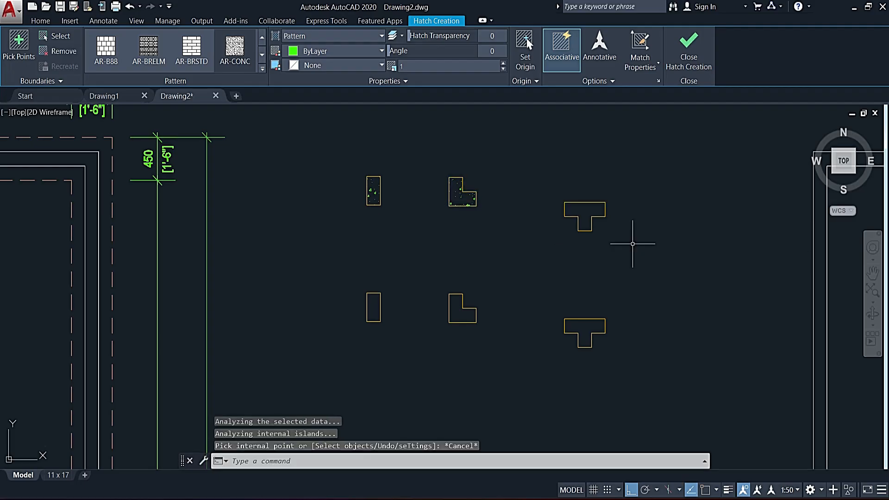
key("Escape")
Step: Hatch the inside of the upper T-shaped outline with the AR-CONC pattern
type("h")
key("Return")
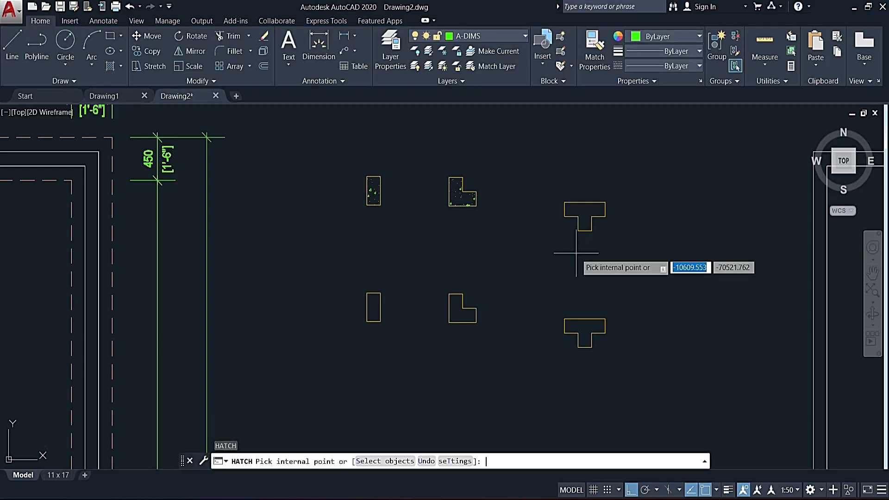
left_click(576, 215)
key("Escape")
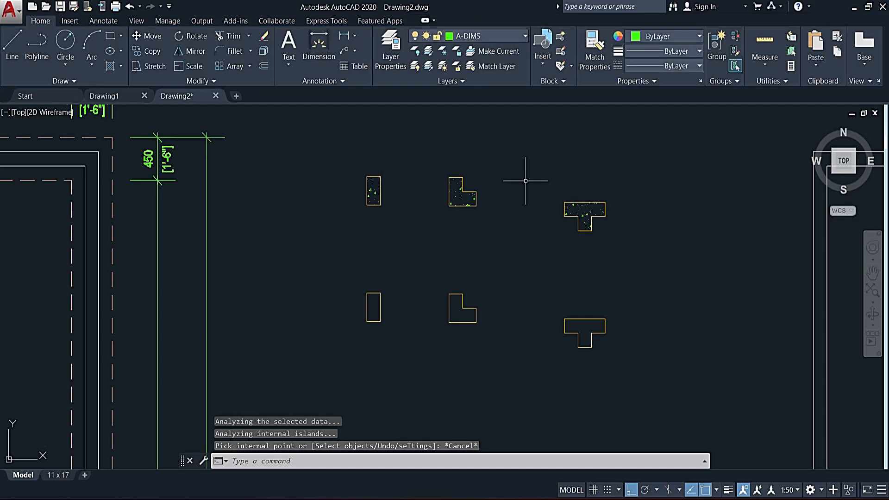
Step: Assign all three upper stiffeners, outlines and hatches together, to the A-HATCH layer
left_click(628, 173)
left_click(337, 231)
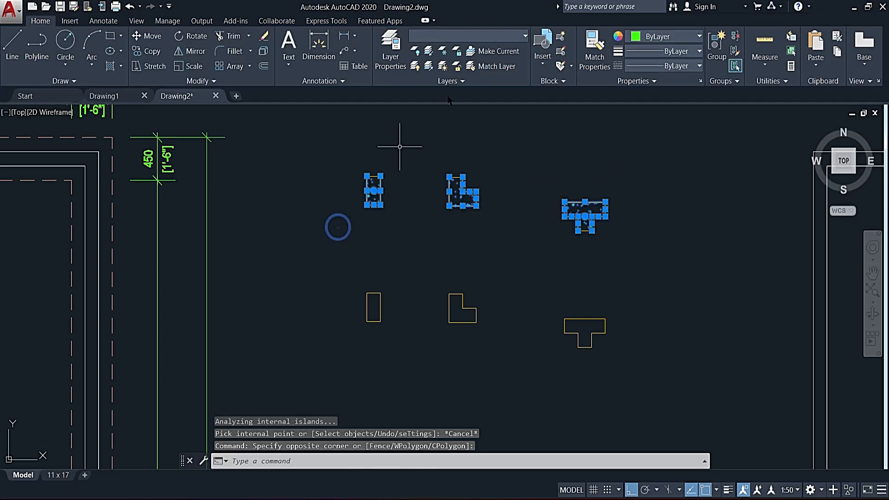
left_click(479, 34)
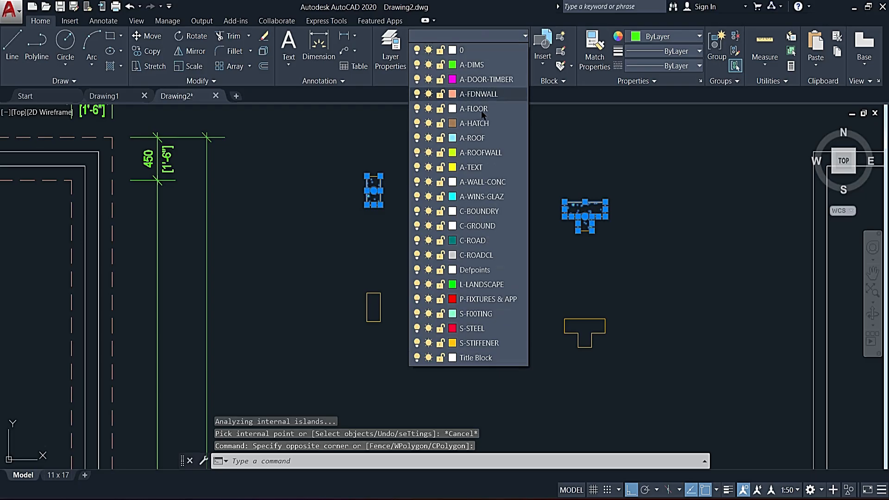
left_click(483, 166)
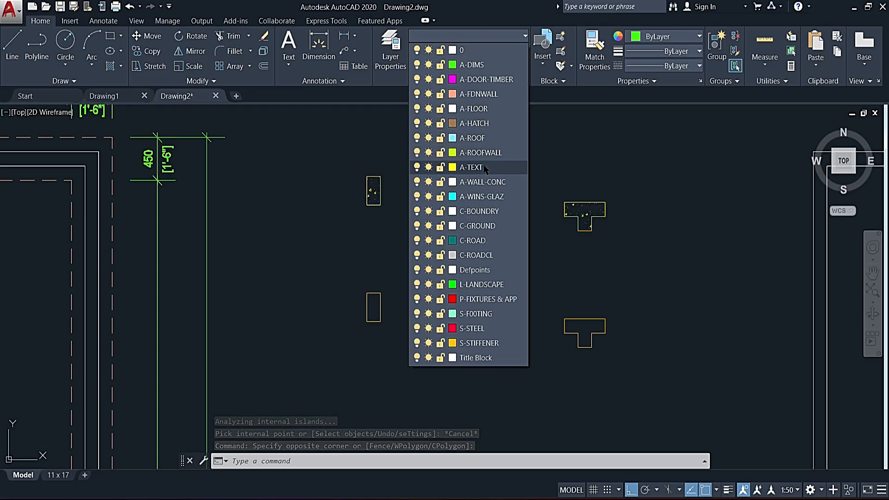
left_click(472, 123)
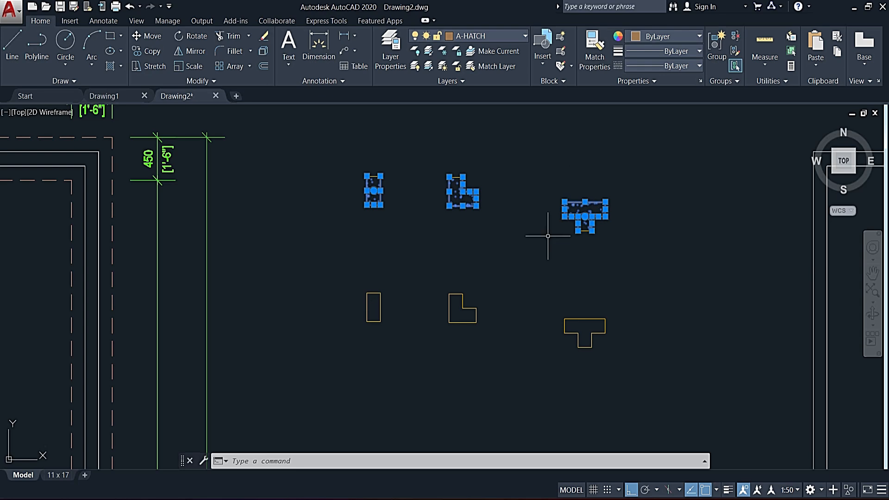
key("Escape")
key("Escape")
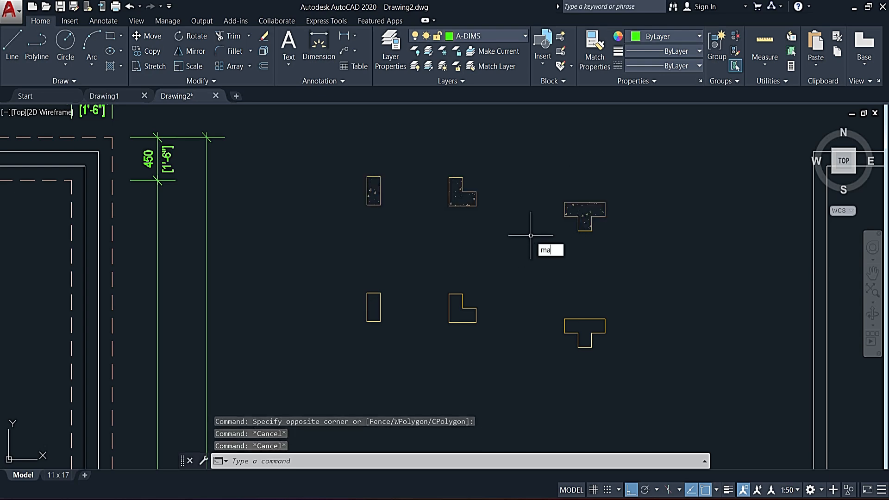
Step: Assign the outlines and hatches of all three upper stiffeners to the S-STIFFENER layer
key("Return")
key("Return")
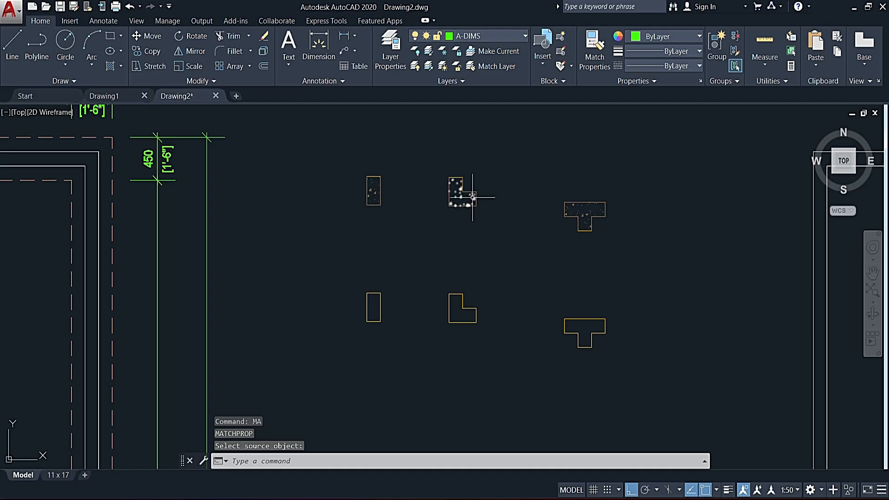
left_click(700, 156)
left_click(317, 245)
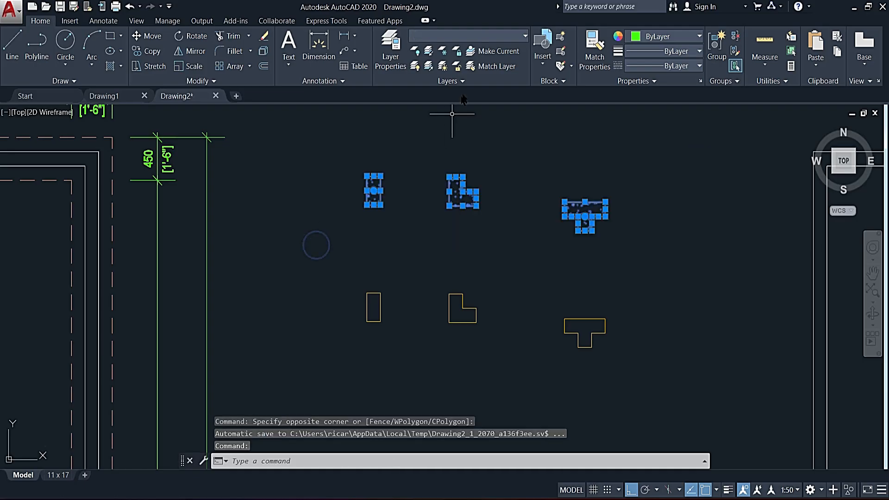
left_click(476, 35)
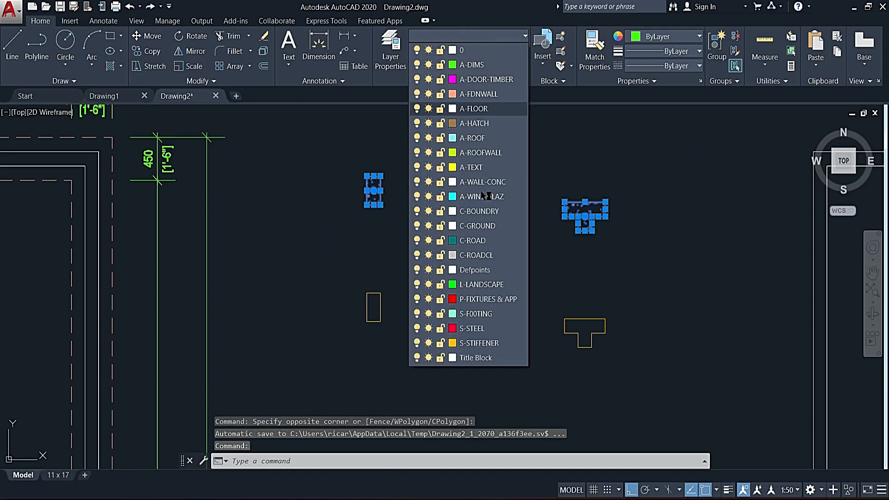
left_click(484, 343)
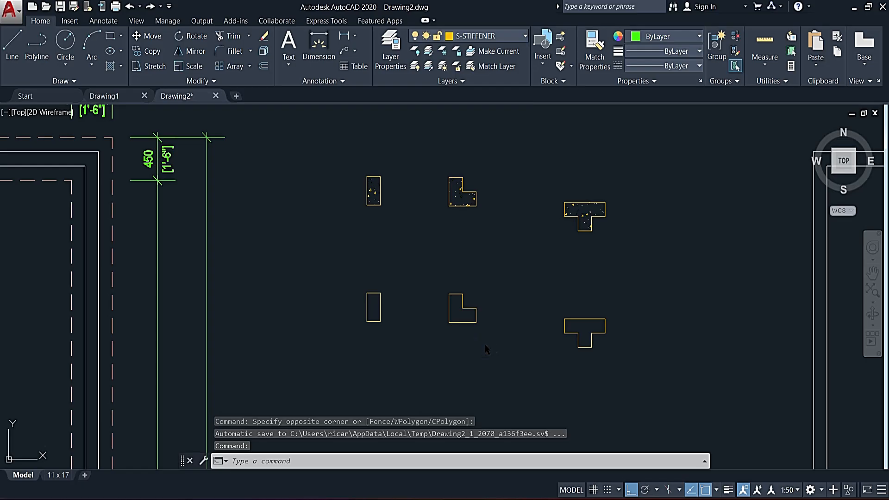
key("Escape")
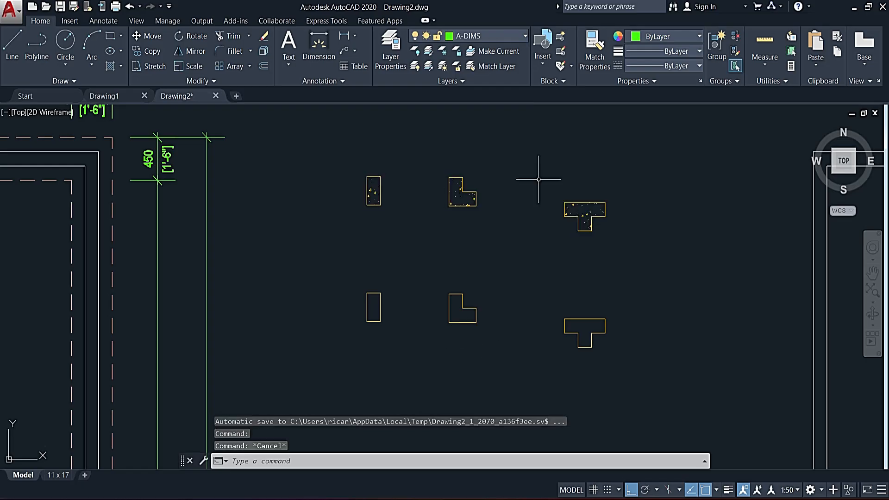
Step: Move only the three concrete hatches inside the upper stiffeners to the A-HATCH layer
left_click(575, 209)
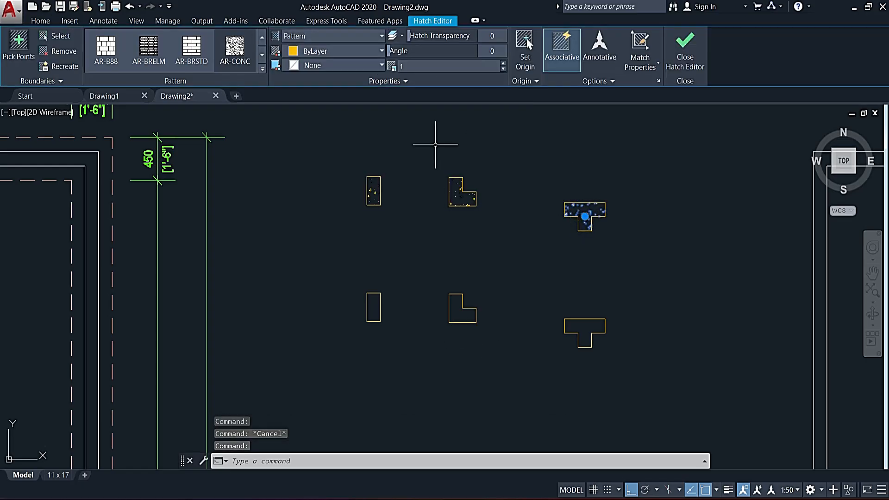
left_click(460, 195)
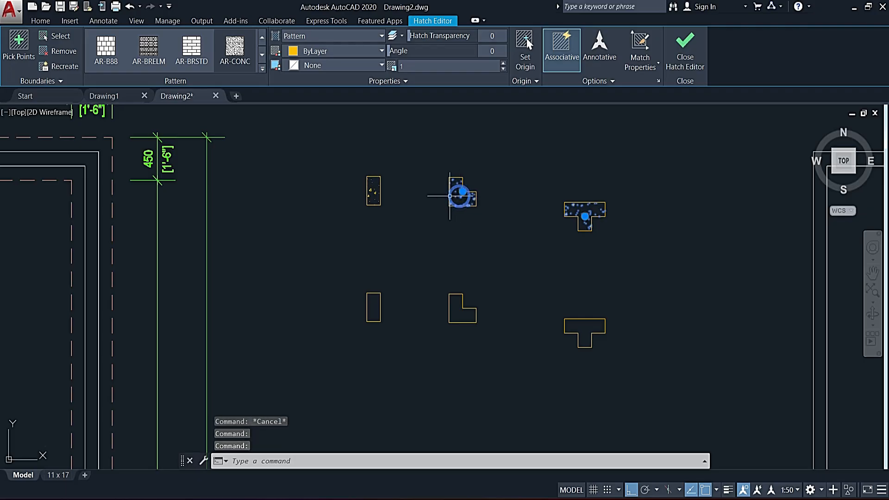
left_click(371, 193)
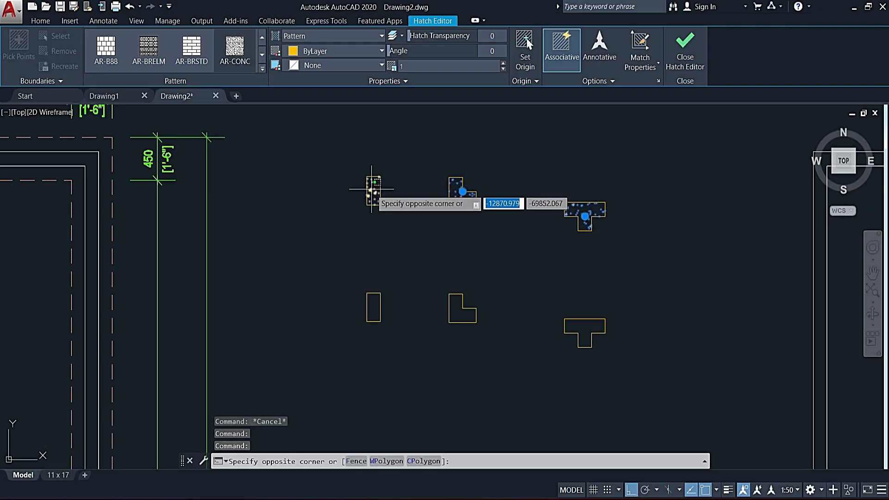
left_click(371, 188)
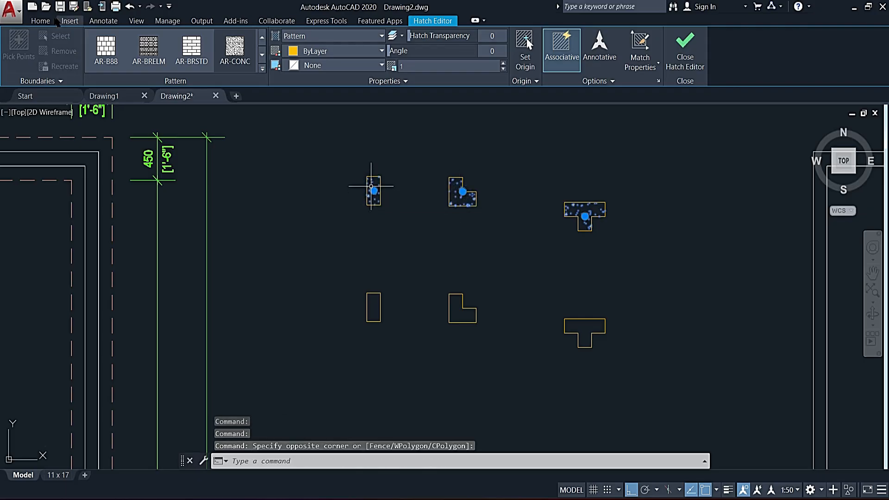
left_click(45, 21)
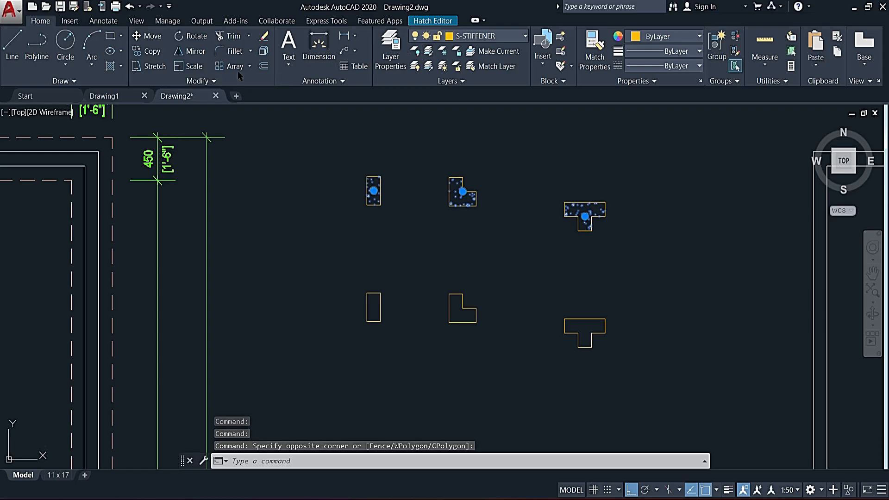
left_click(473, 40)
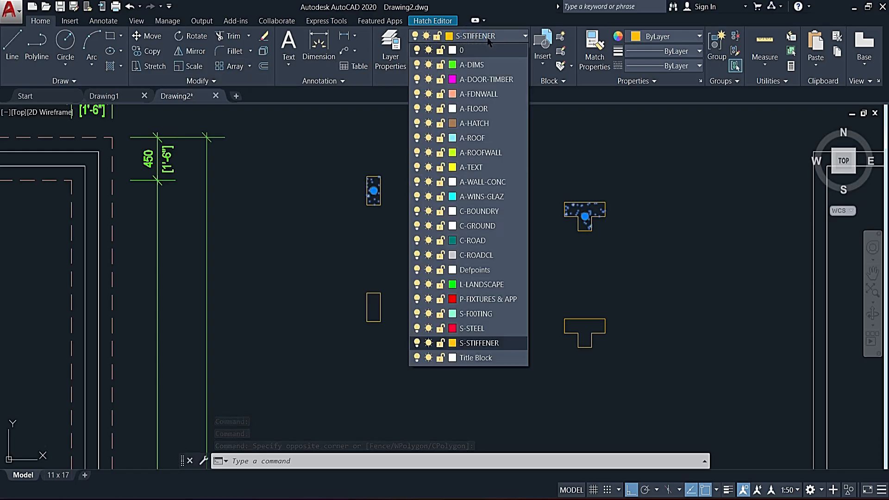
left_click(479, 120)
key("Escape")
Step: Group the upper rectangular stiffener's outline with its hatch
left_click(406, 138)
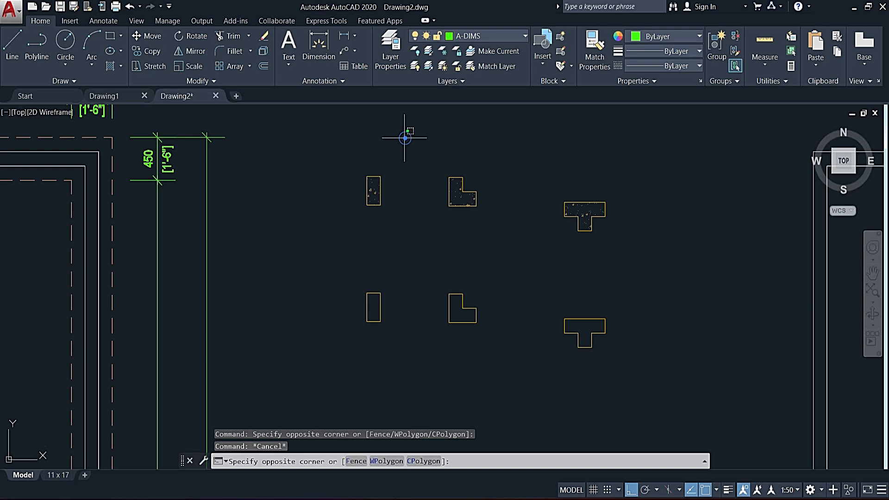
left_click(334, 224)
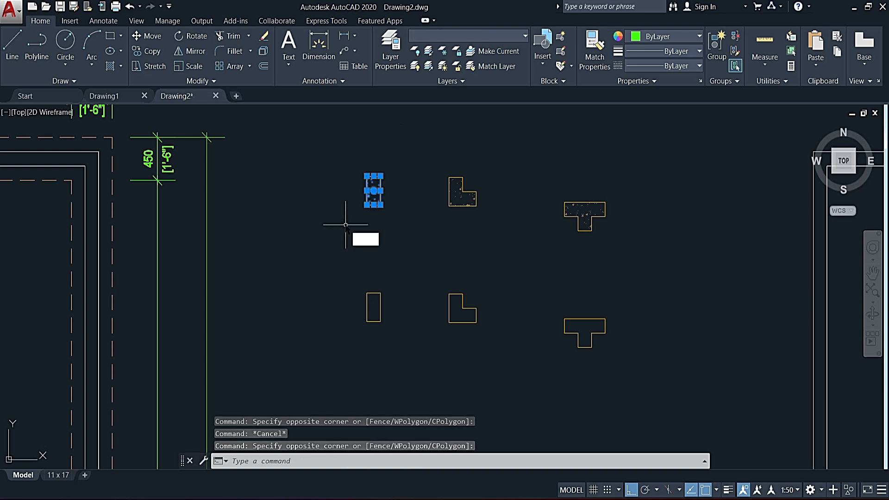
type("group")
key("Return")
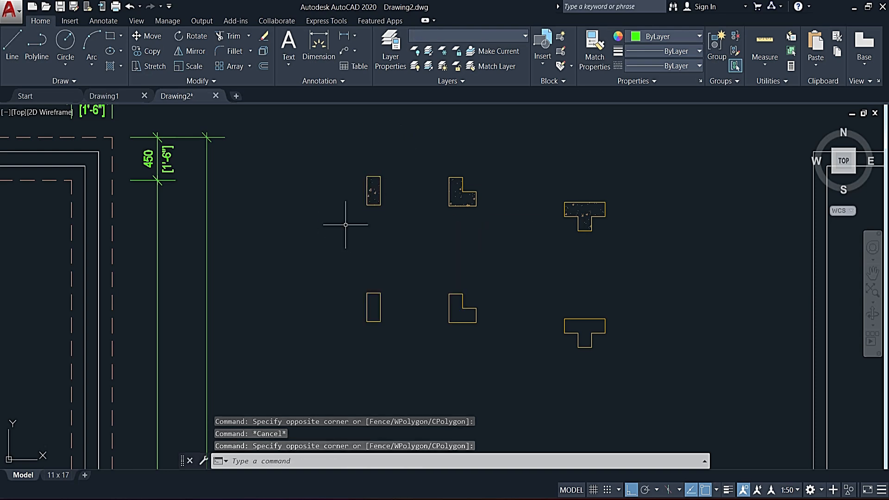
Step: Group the upper L-shaped stiffener's outline with its hatch
left_click(496, 150)
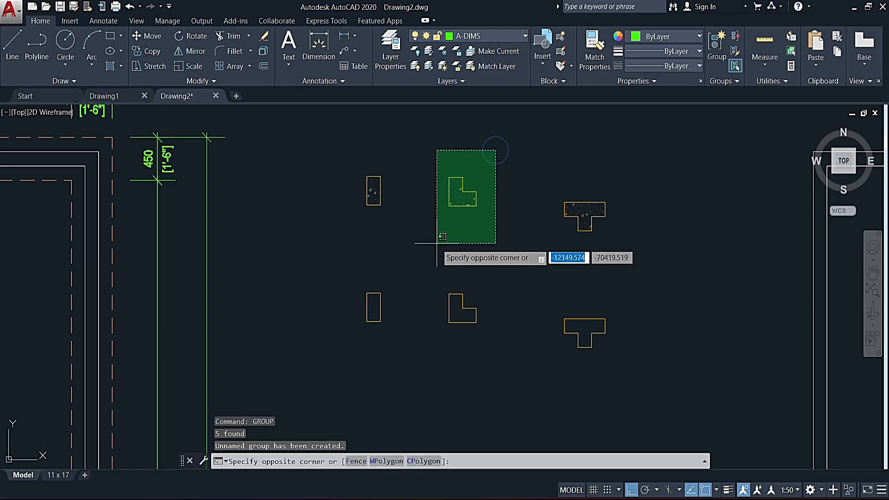
left_click(433, 243)
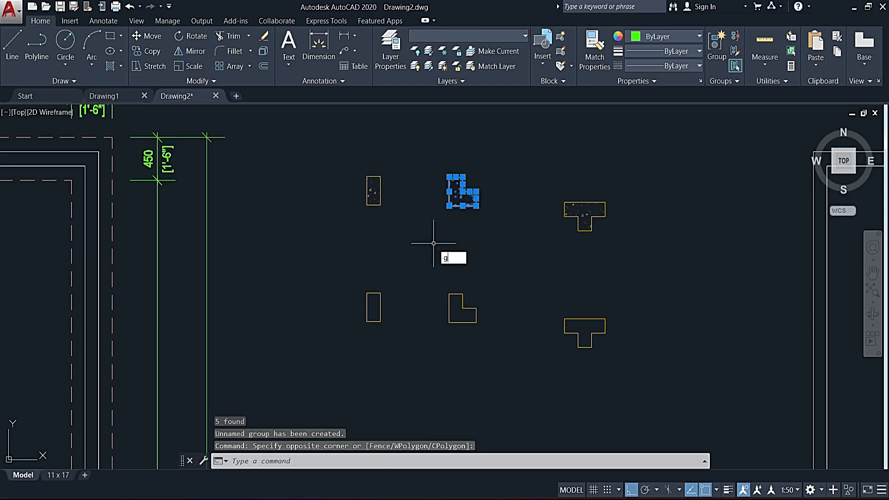
type("group")
key("Return")
Step: Group the upper T-shaped stiffener's outline with its hatch
left_click(606, 175)
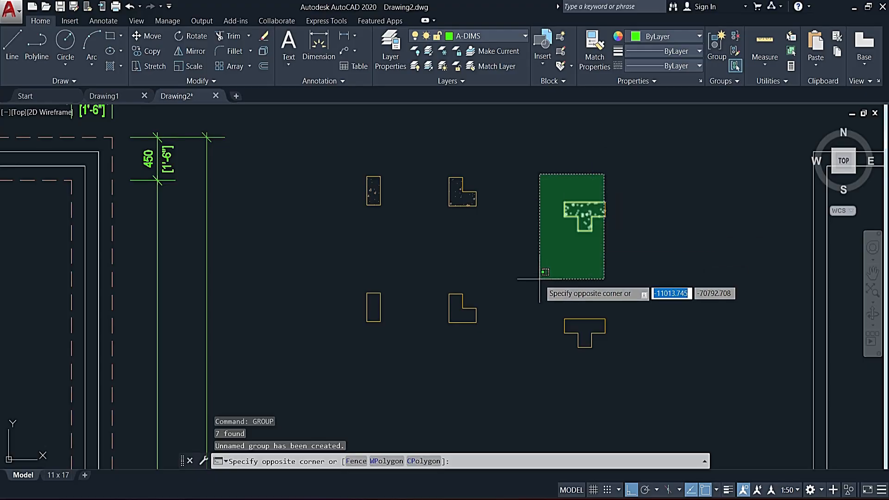
left_click(632, 175)
left_click(543, 245)
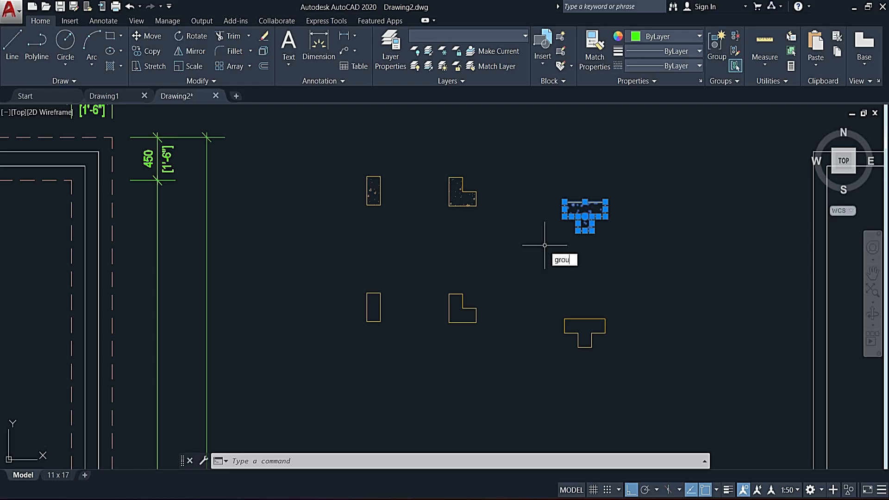
key("Return")
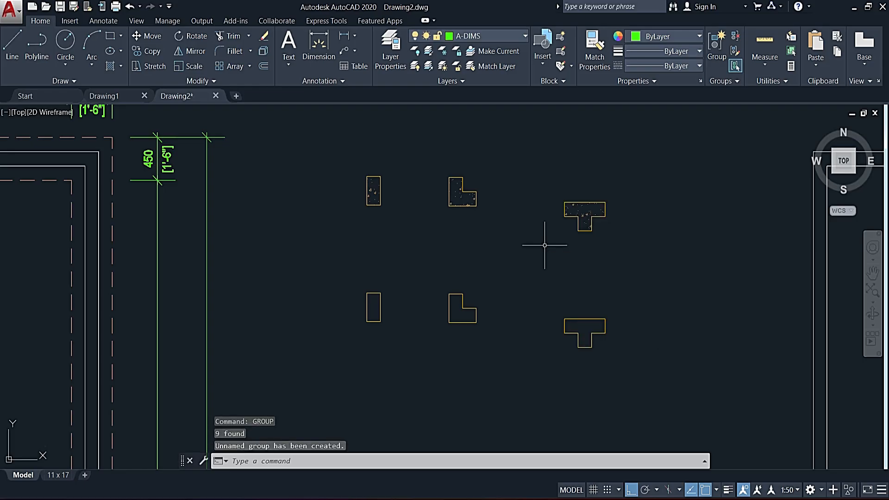
Step: Check the T-shaped stiffener's grouping and examine the foundation plan's wall corners around Bedroom 2 and Kitchen
scroll(514, 249, "down", 4)
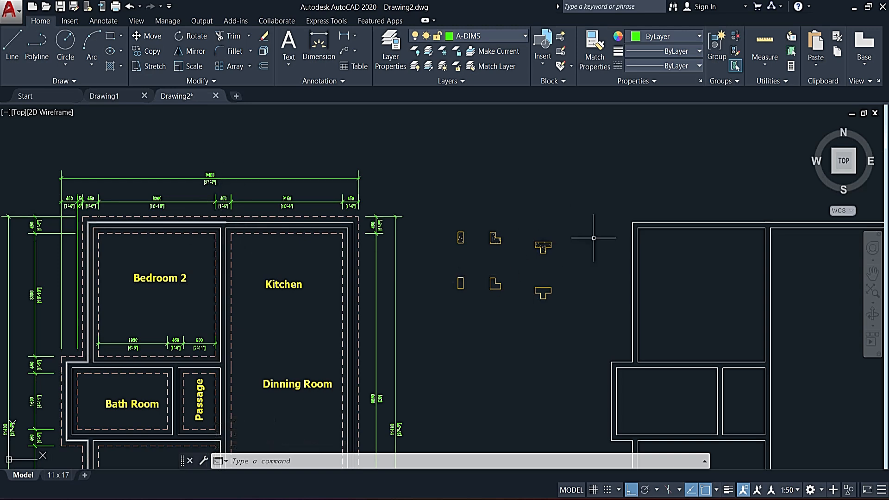
scroll(594, 238, "up", 5)
left_click(506, 193)
left_click(424, 268)
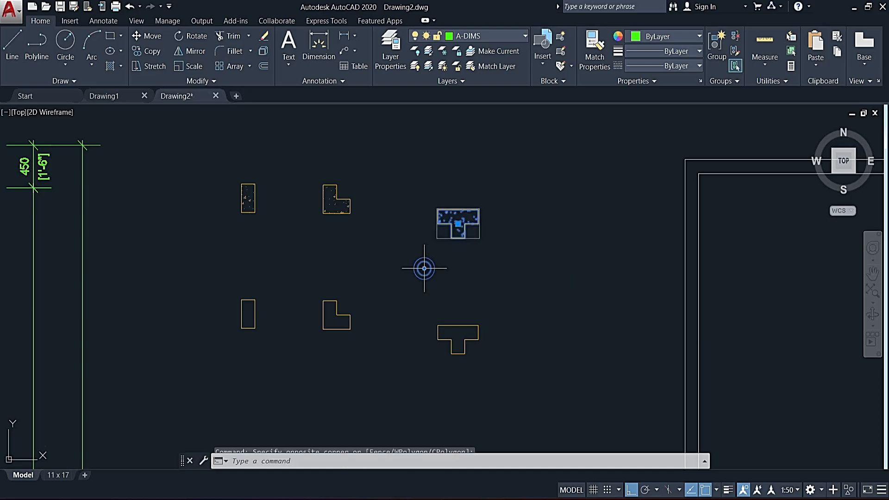
scroll(425, 269, "down", 6)
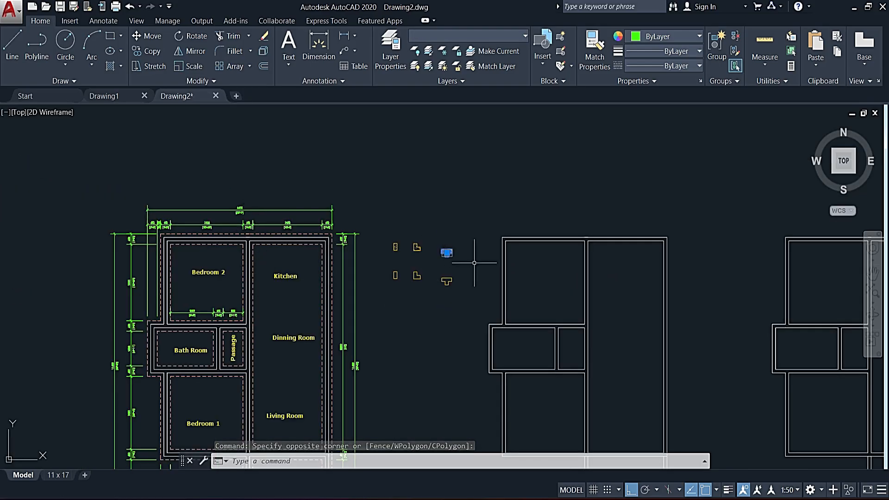
middle_click_drag(528, 262, 489, 232)
key("Escape")
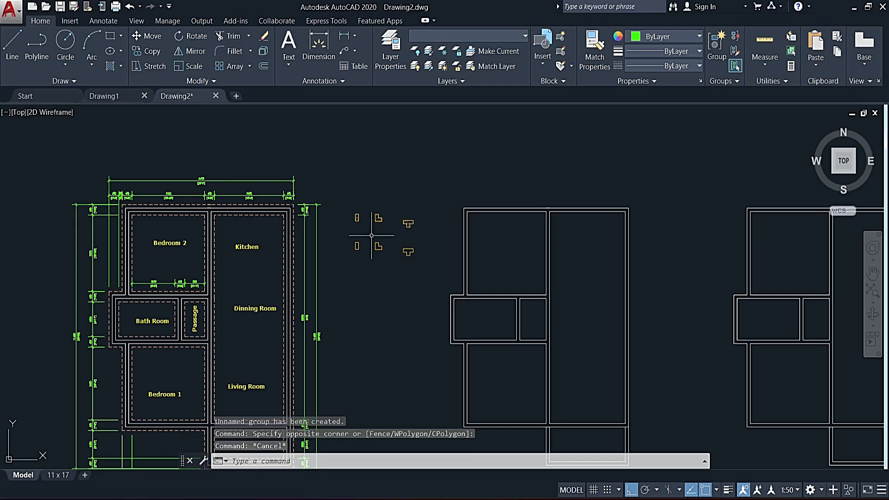
scroll(123, 206, "up", 6)
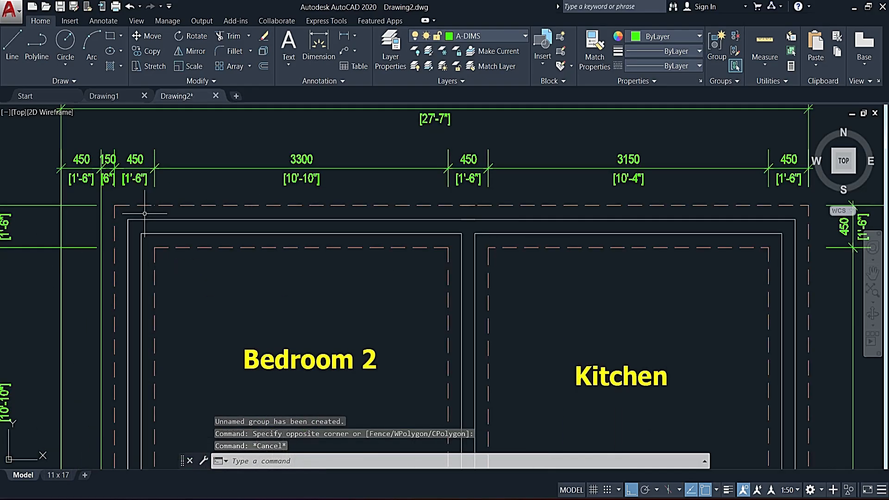
scroll(318, 209, "down", 6)
scroll(525, 241, "up", 2)
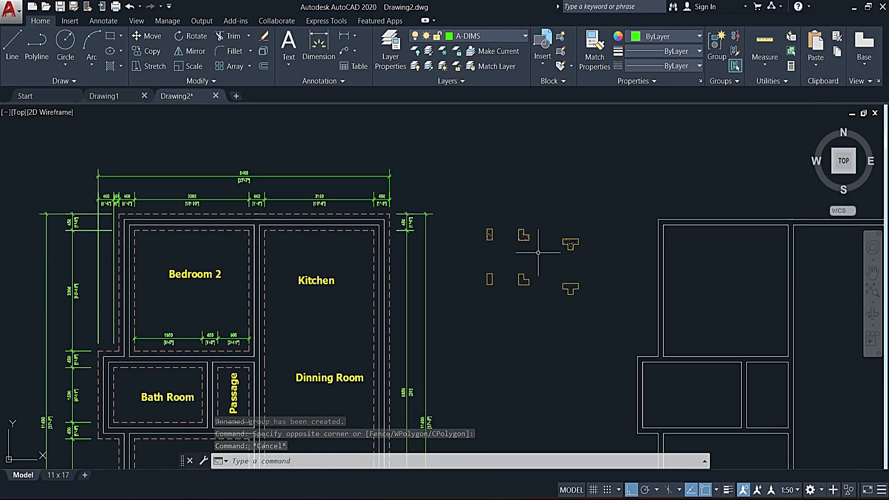
Step: Copy the upper, hatched L-shaped stiffener into the lower-left area of Bedroom 1 on the foundation plan
left_click(538, 216)
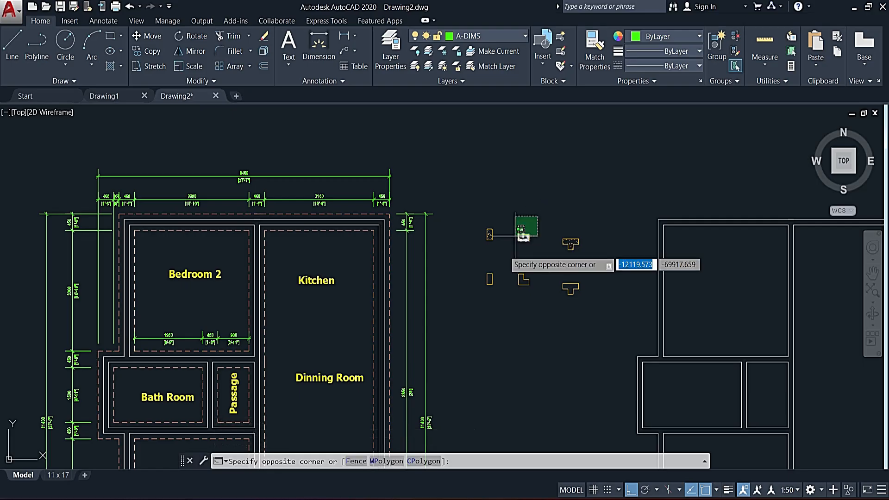
left_click(503, 254)
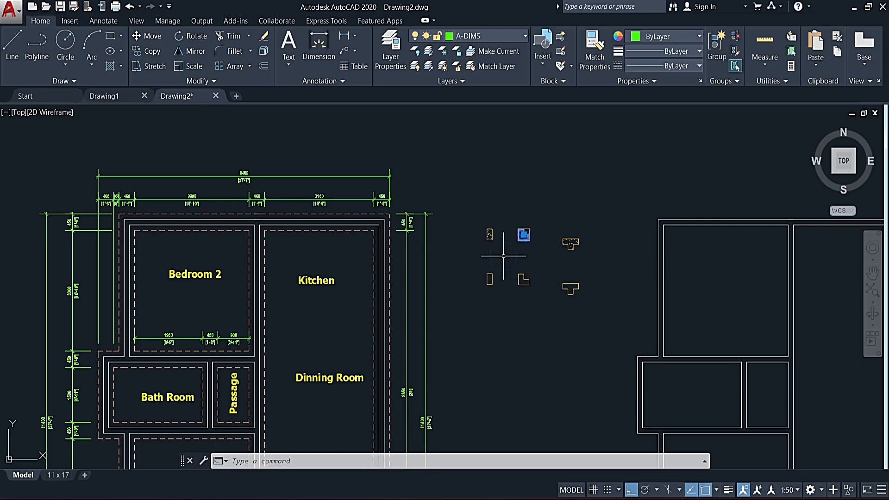
type("cp")
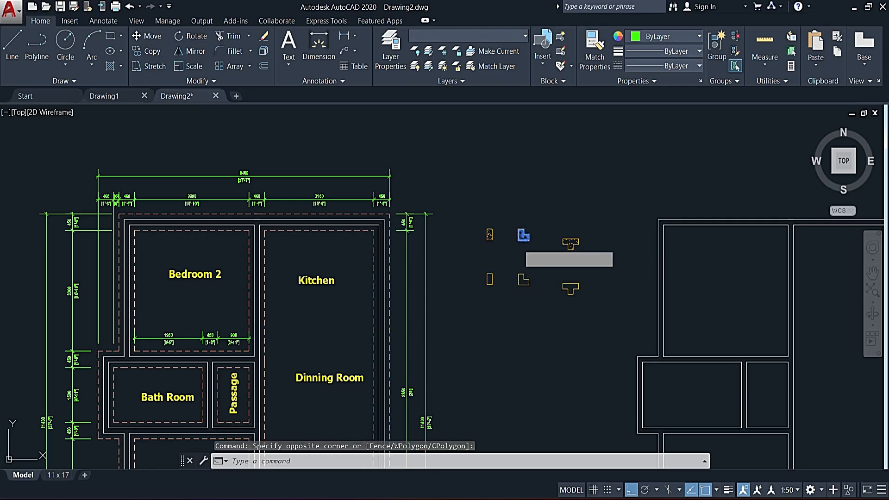
key("Return")
left_click(514, 252)
scroll(452, 279, "down", 3)
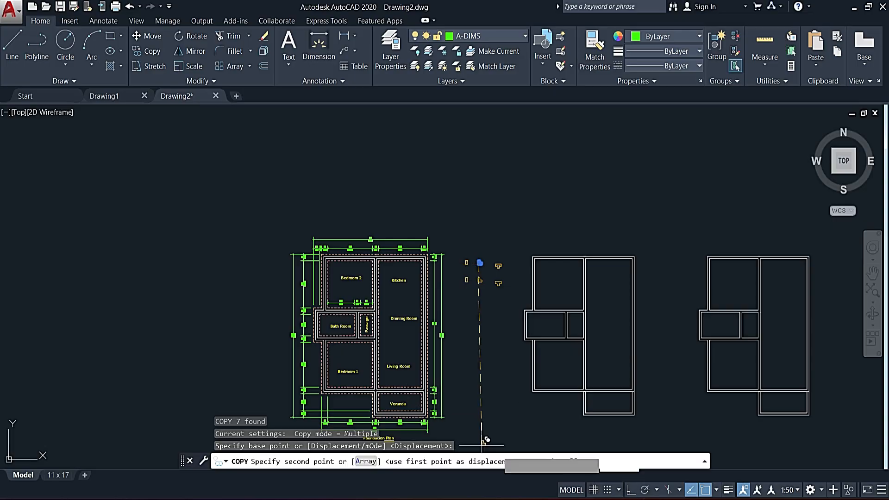
scroll(411, 387, "up", 2)
scroll(278, 370, "up", 2)
scroll(285, 381, "up", 3)
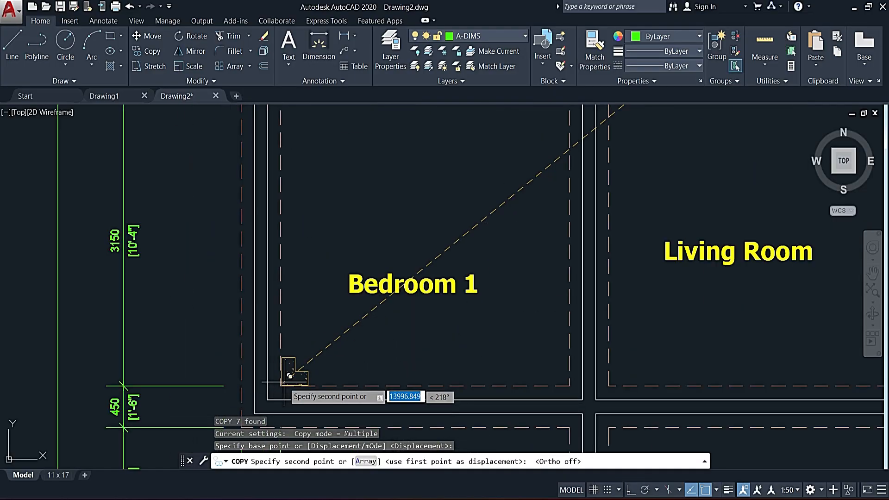
left_click(294, 364)
key("Escape")
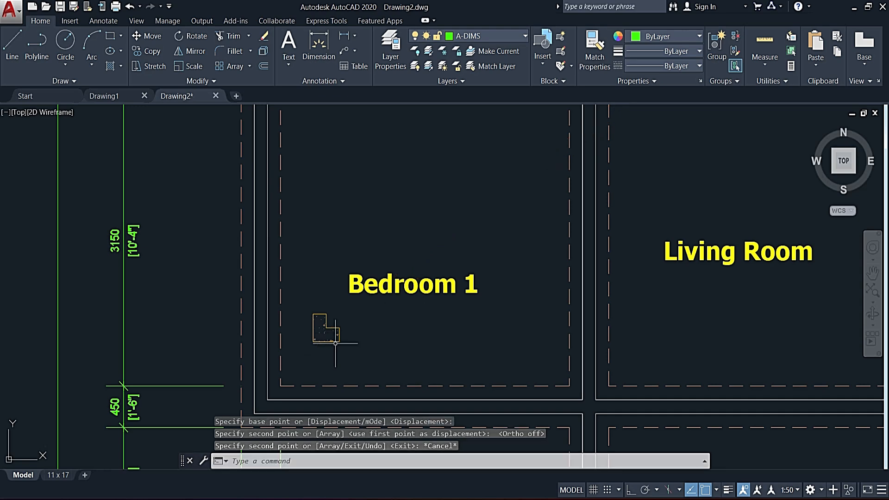
Step: Mirror the L-shaped stiffener in Bedroom 1 about its right edge, keeping the source object
left_click(353, 291)
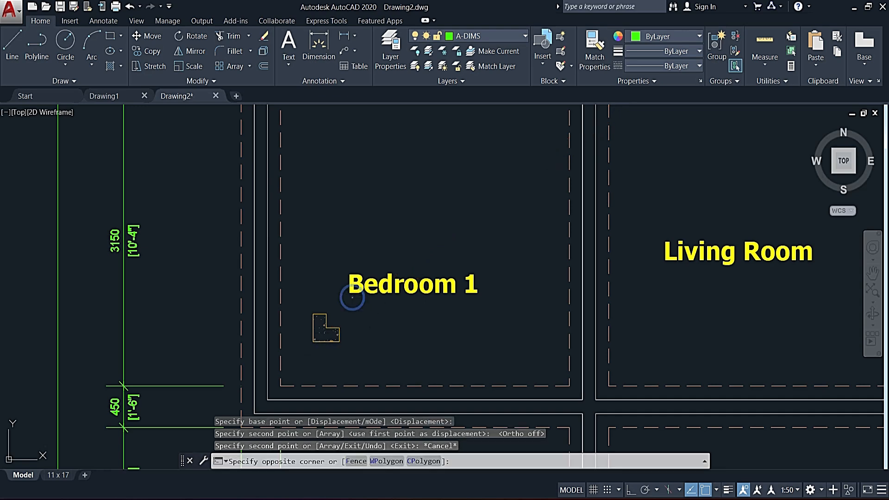
left_click(303, 352)
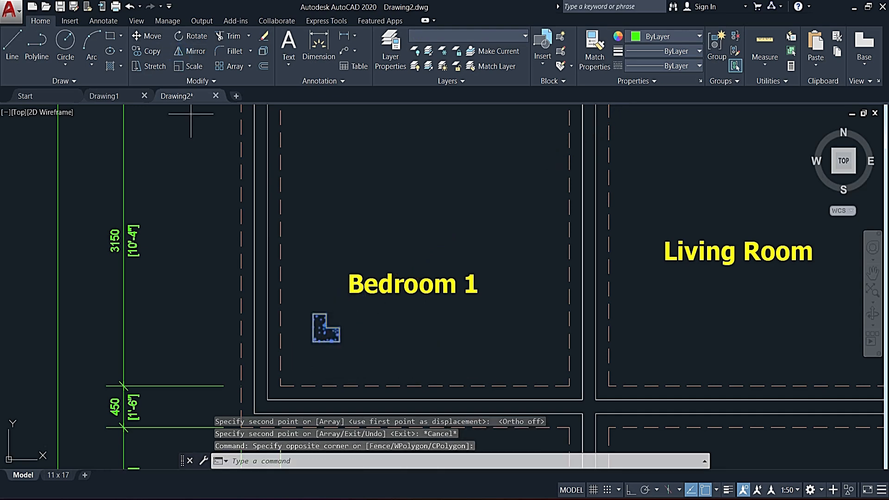
left_click(190, 51)
left_click(340, 328)
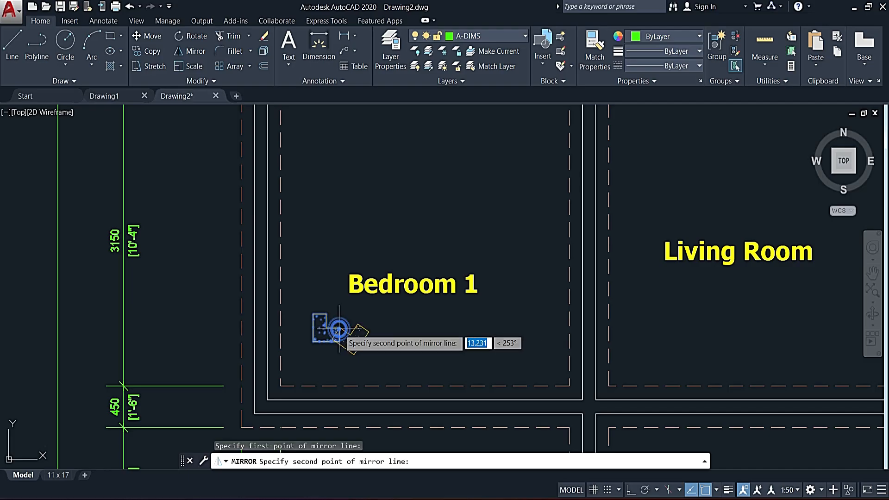
left_click(338, 211)
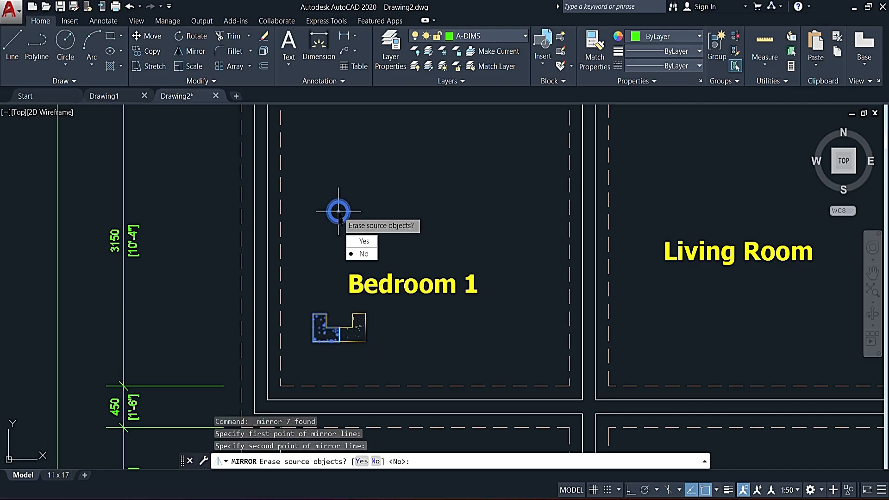
left_click(353, 255)
Step: Mirror the two adjoining L-shaped stiffeners upward about a horizontal line through their top edge, keeping the source objects
left_click(378, 317)
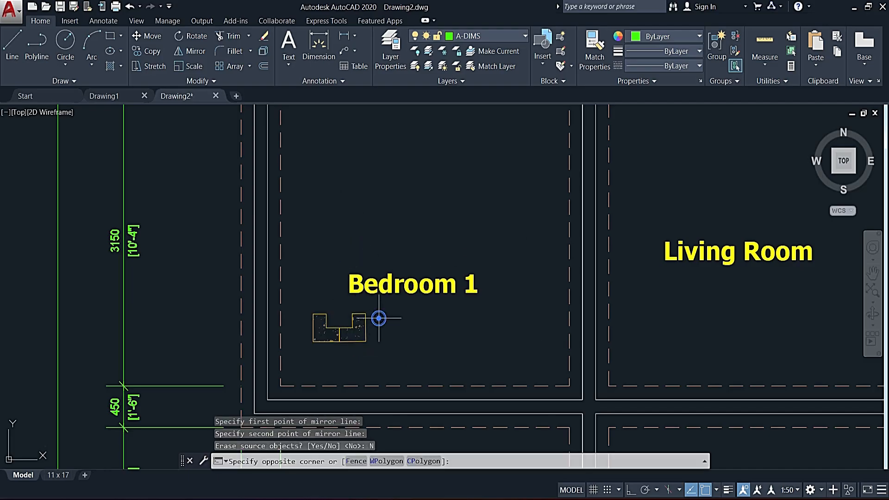
left_click(311, 341)
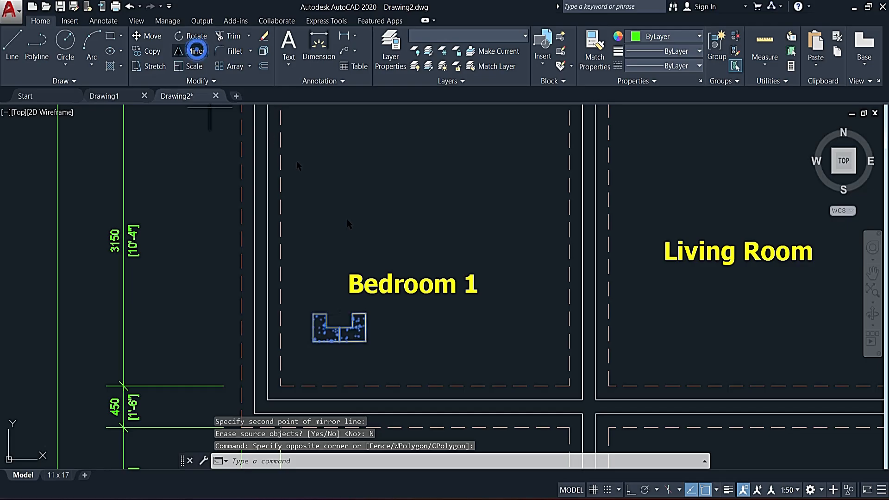
left_click(196, 51)
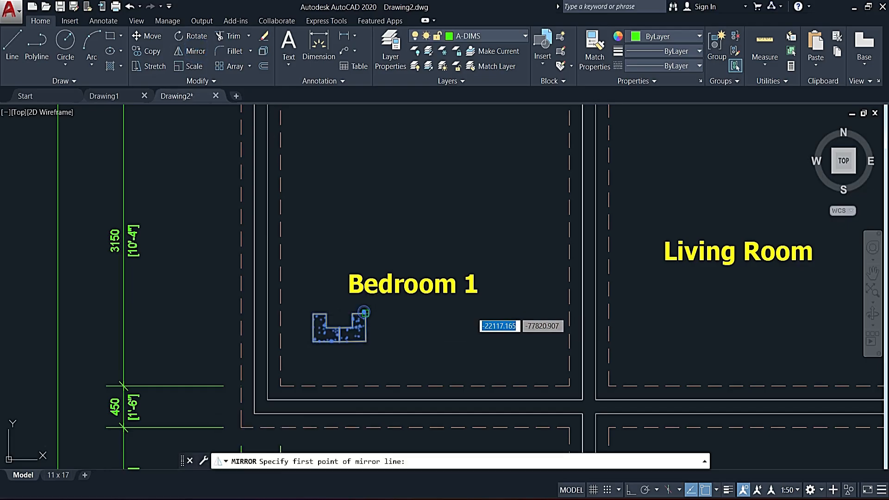
left_click(365, 313)
left_click(631, 490)
left_click(504, 341)
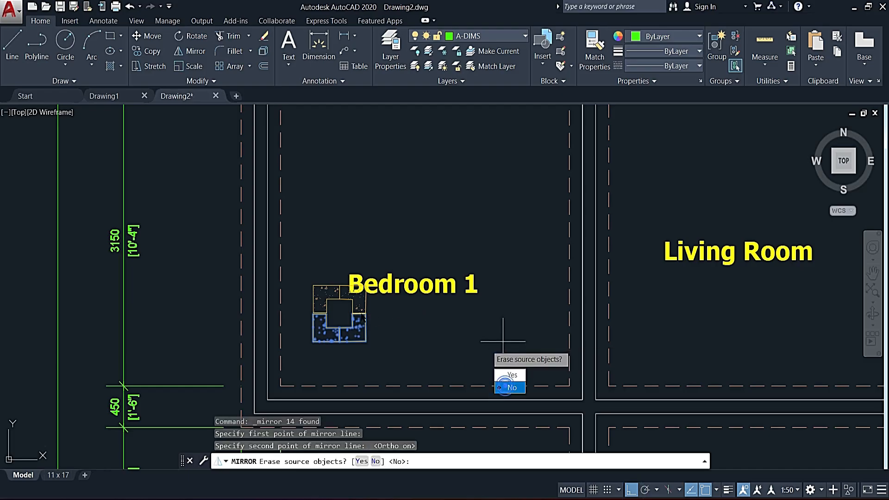
left_click(504, 387)
Step: Delete the three touching mirrored stiffeners, leaving only the lower-left L-shaped stiffener in Bedroom 1
scroll(367, 338, "up", 5)
mouse_move(477, 352)
middle_mouse_down()
mouse_move(369, 285)
mouse_move(300, 215)
middle_mouse_up()
left_click(509, 245)
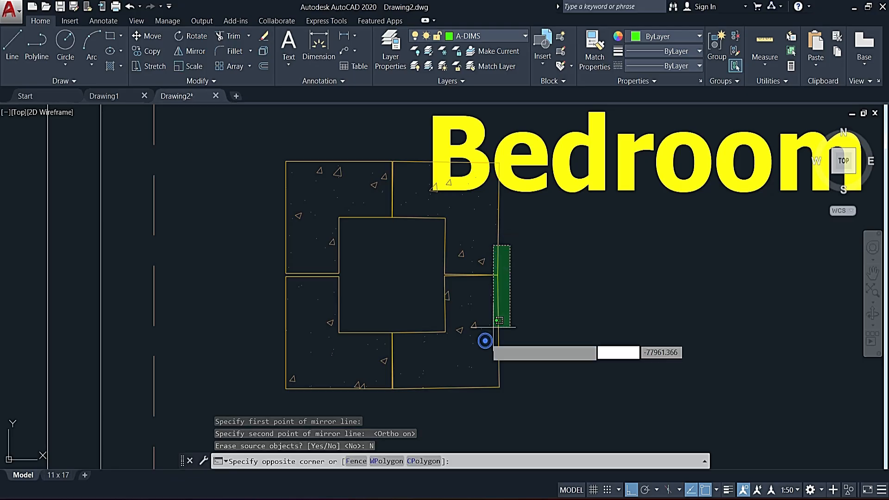
left_click(442, 343)
left_click(386, 144)
left_click(317, 218)
key("Delete")
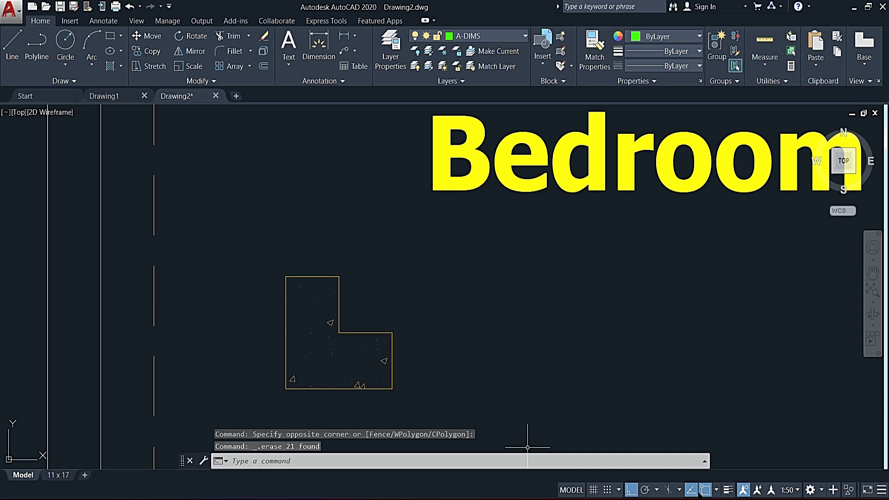
Step: Mirror the L-shaped stiffener about a vertical line slightly beyond its right edge, keeping the source object
left_click(399, 276)
left_click(255, 377)
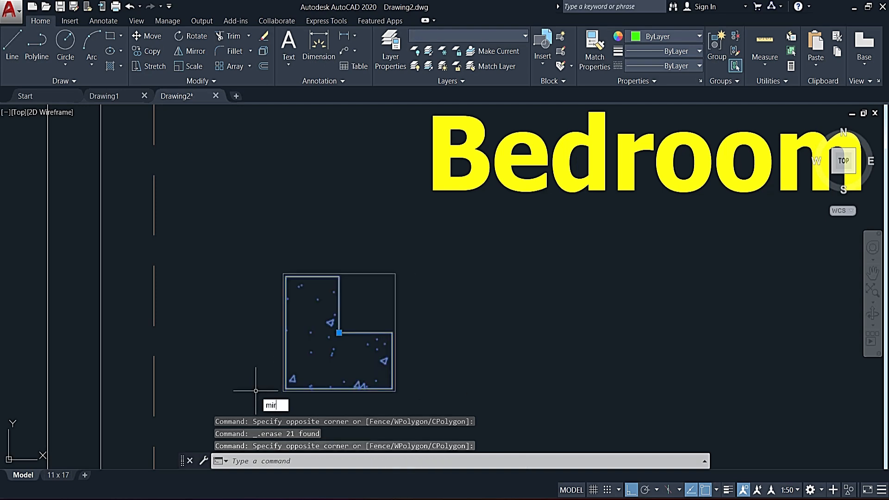
key("Return")
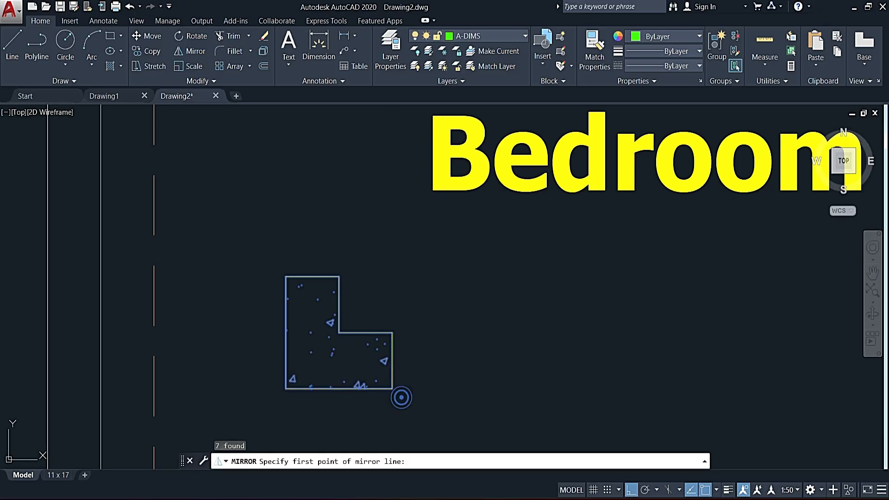
left_click(402, 397)
left_click(391, 199)
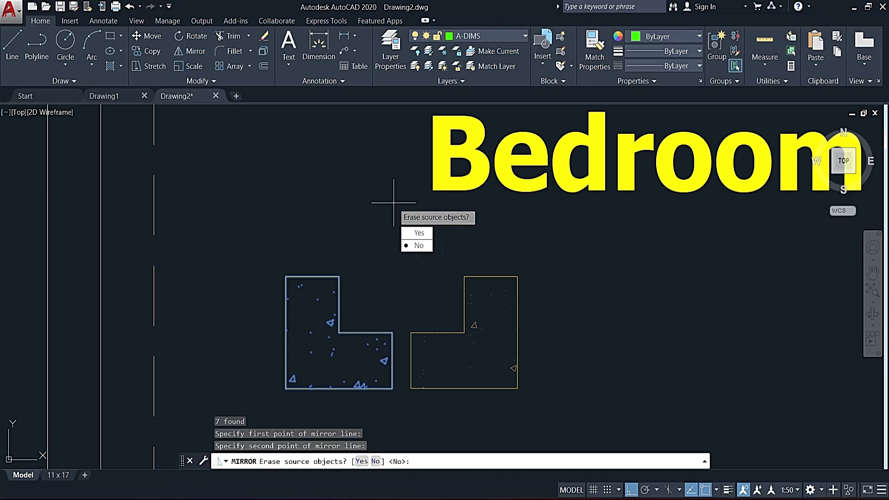
left_click(419, 245)
Step: Mirror both L-shaped stiffeners about a horizontal line slightly above them, keeping the source objects, for four separate corner orientations
left_click(532, 261)
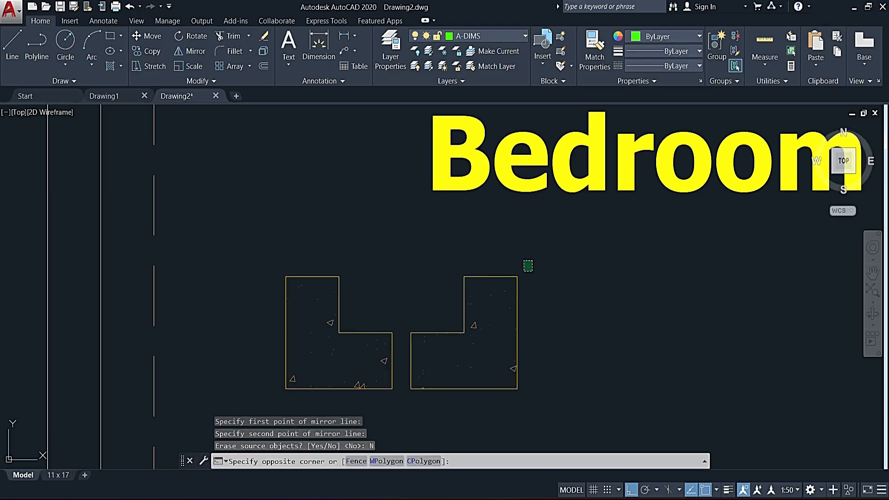
left_click(259, 418)
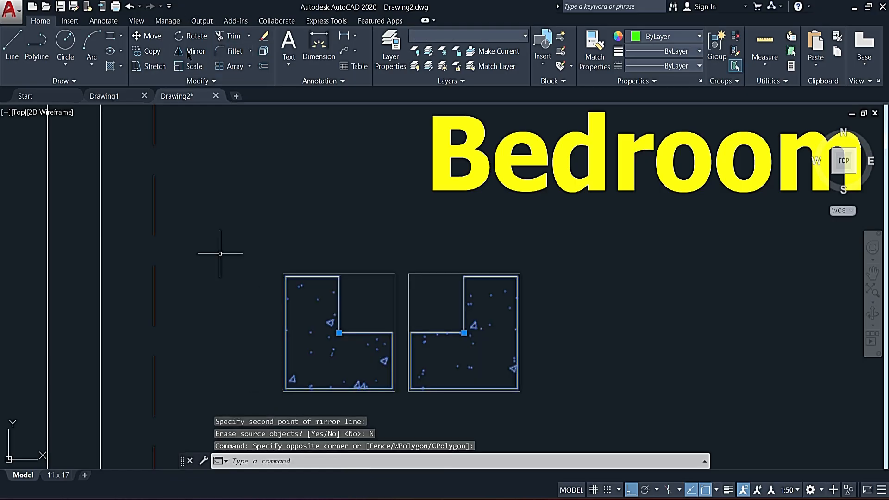
left_click(452, 256)
left_click(635, 250)
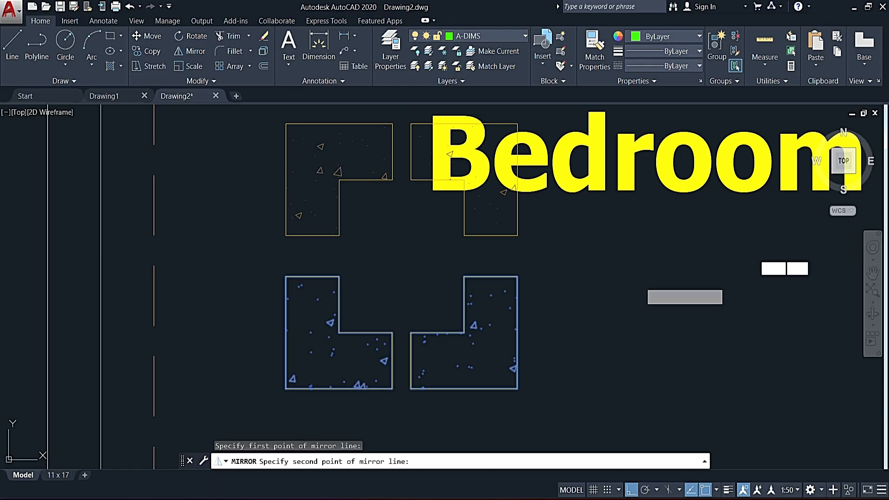
left_click(670, 344)
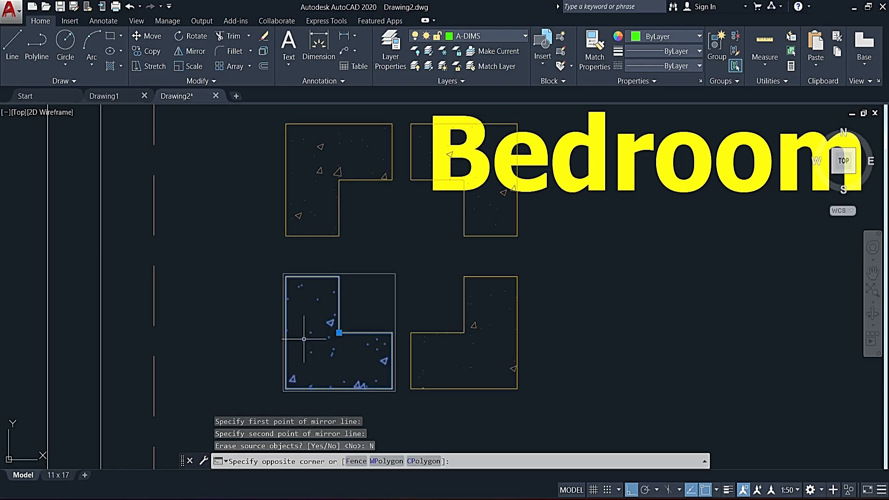
Step: Move the lower-left L-shaped stiffener by its inner-corner grip to the lower-left wall corner of Bedroom 1
left_click(332, 330)
left_click(339, 332)
scroll(338, 334, "down", 4)
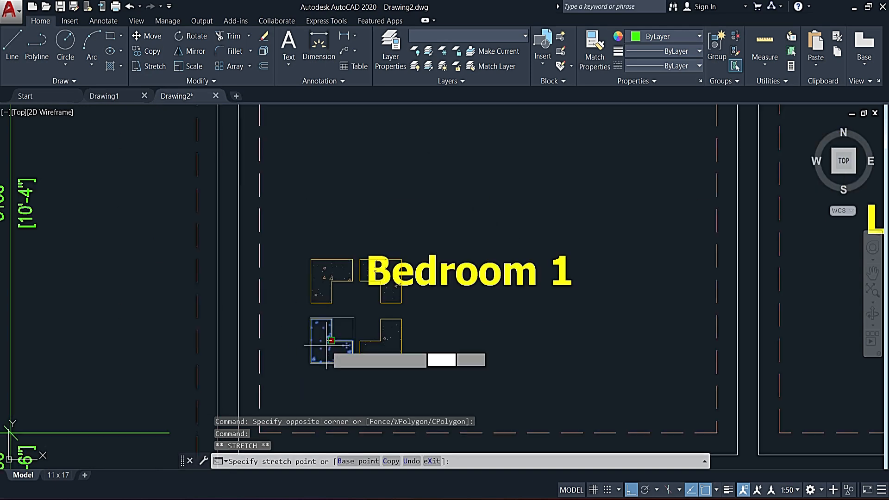
middle_click_drag(317, 347, 306, 204)
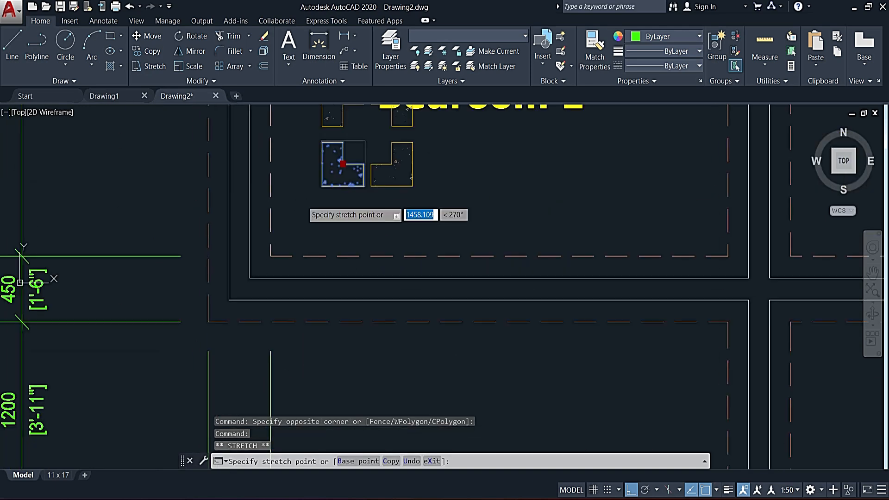
left_click(256, 278)
scroll(301, 289, "down", 4)
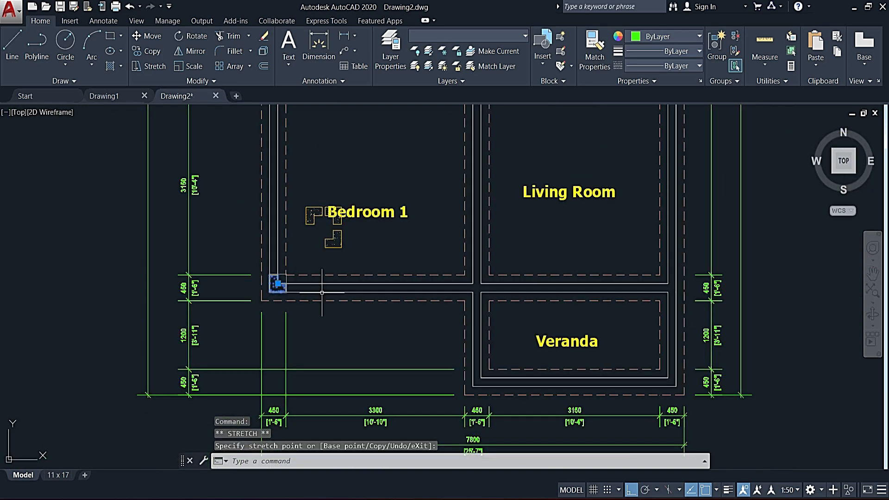
Step: Move the upper-left L-shaped stiffener by its inner-corner grip to the upper-left wall corner of the Bath Room
left_click(314, 215)
left_click(314, 215)
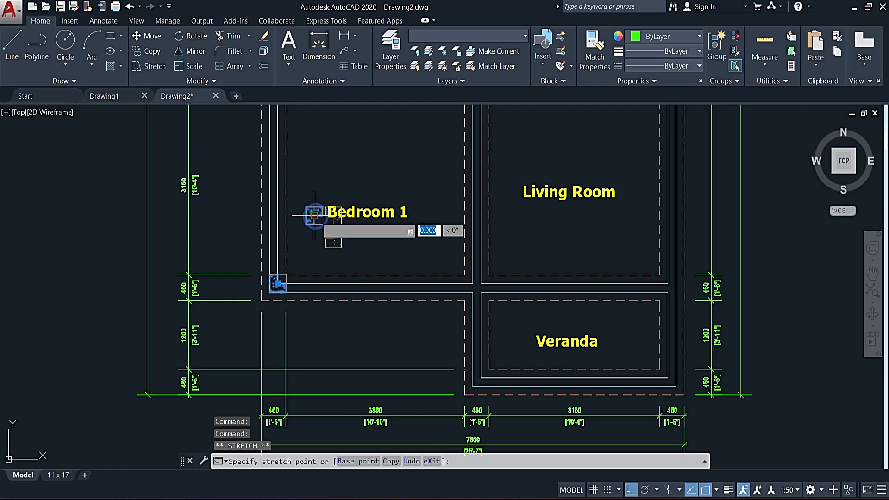
middle_click_drag(314, 168, 317, 373)
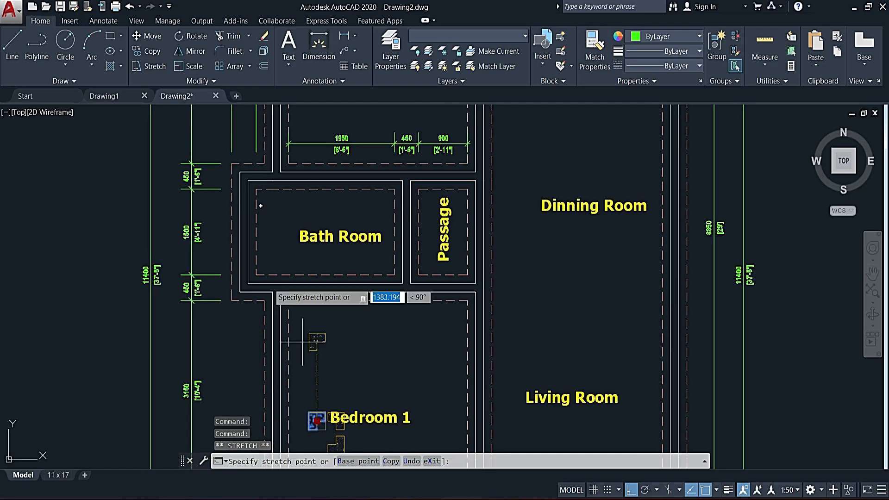
scroll(260, 207, "up", 2)
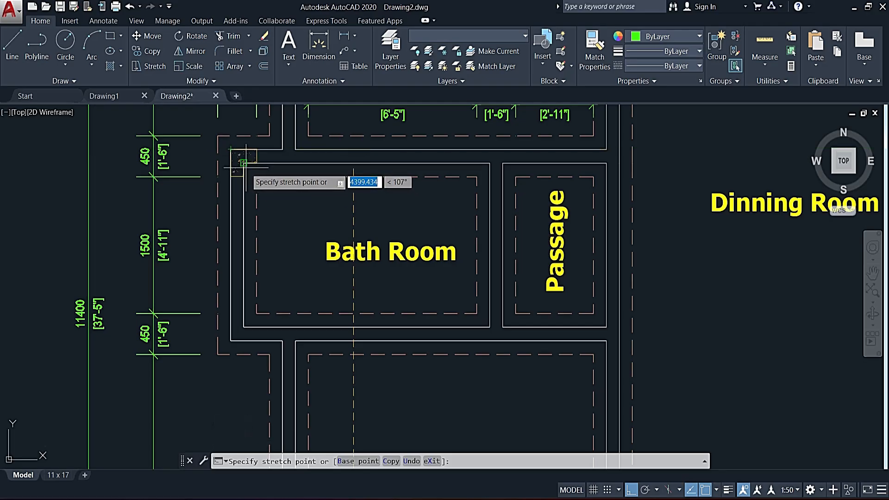
left_click(245, 165)
scroll(242, 163, "up", 4)
scroll(285, 187, "down", 6)
Step: Copy the selected L-shaped stiffeners with the Bath Room one as reference, placing it at Bedroom 2's upper-left wall corner
mouse_move(285, 187)
middle_mouse_down()
mouse_move(298, 277)
mouse_move(291, 267)
middle_mouse_up()
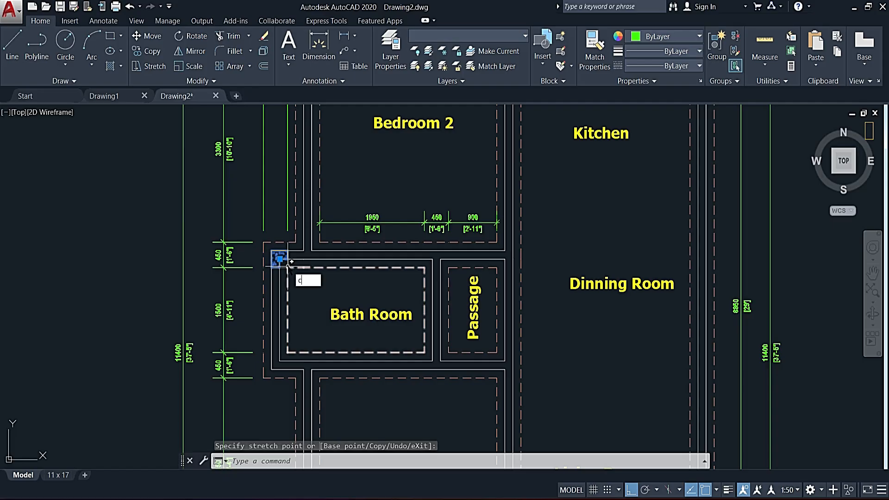
type("p")
key("Return")
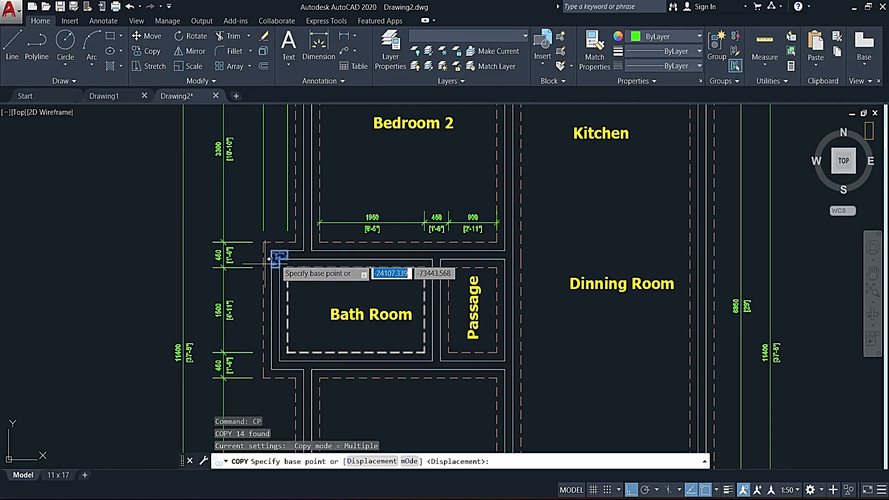
scroll(269, 259, "up", 5)
left_click(267, 260)
scroll(272, 252, "down", 5)
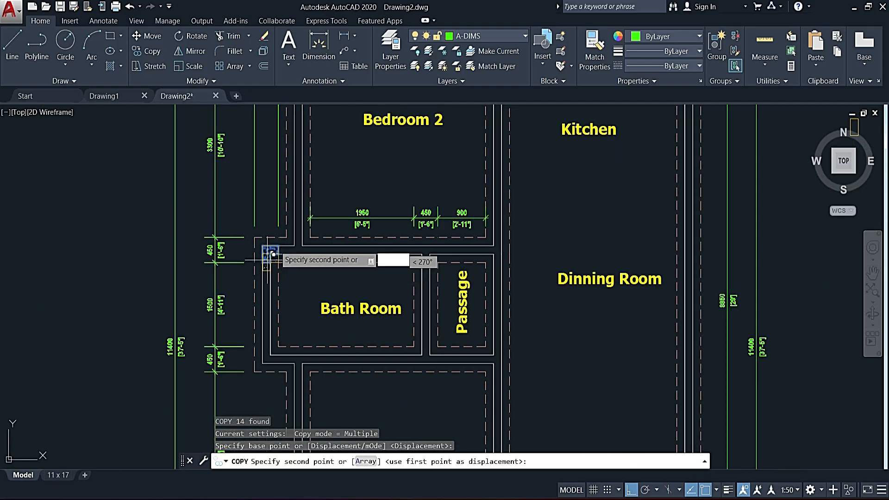
middle_click_drag(287, 166, 286, 365)
scroll(296, 231, "up", 5)
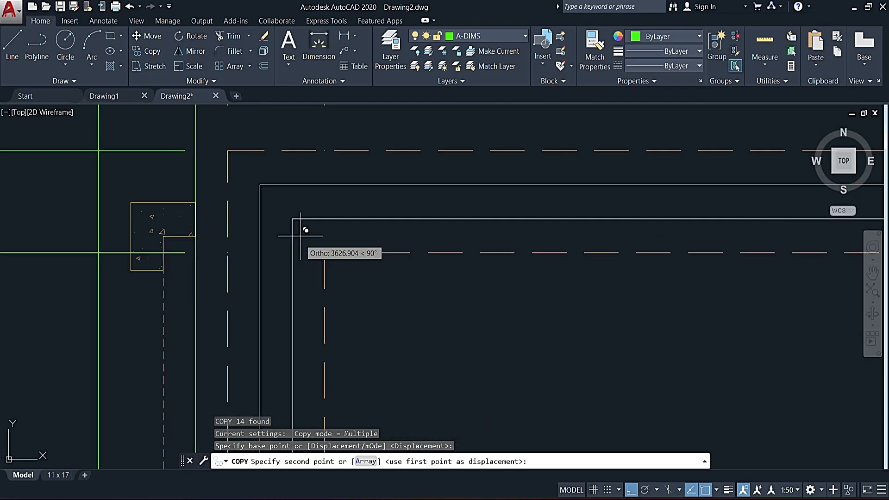
left_click(294, 207)
scroll(298, 212, "down", 5)
scroll(298, 212, "down", 2)
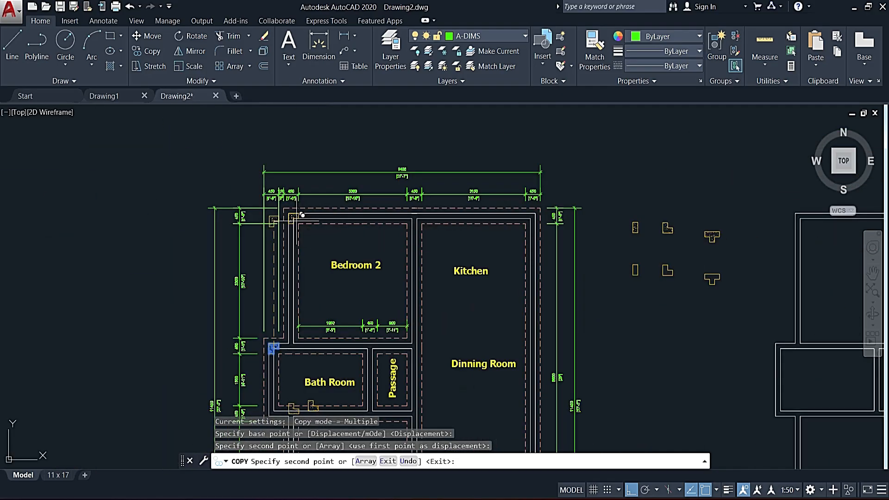
middle_click_drag(349, 246, 345, 83)
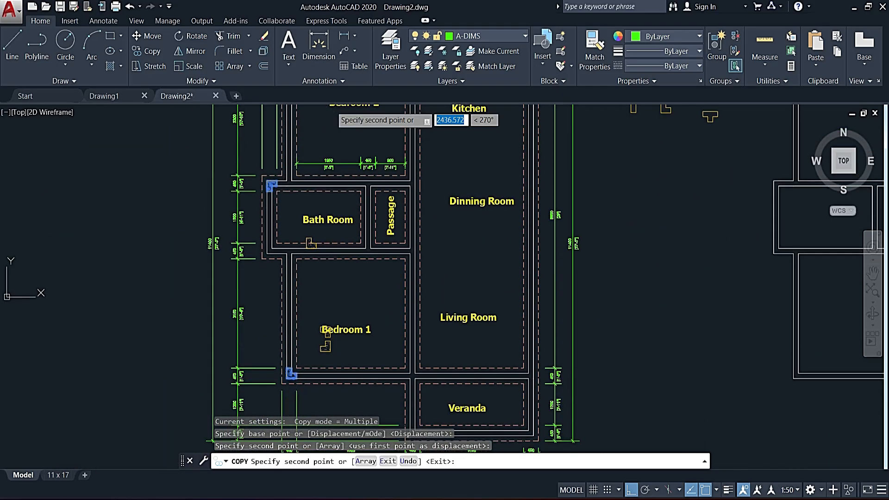
Step: Copy the L-shaped stiffener at Bedroom 1's lower-left wall corner to the Veranda's lower-left wall corner, using its inner corner as base point
mouse_move(322, 242)
middle_mouse_down()
mouse_move(306, 115)
mouse_move(295, 143)
middle_mouse_up()
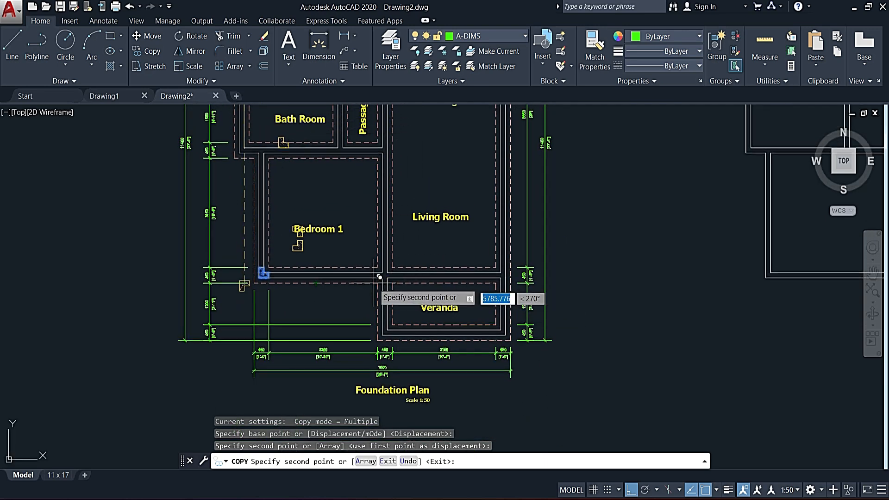
key("Escape")
scroll(265, 277, "up", 5)
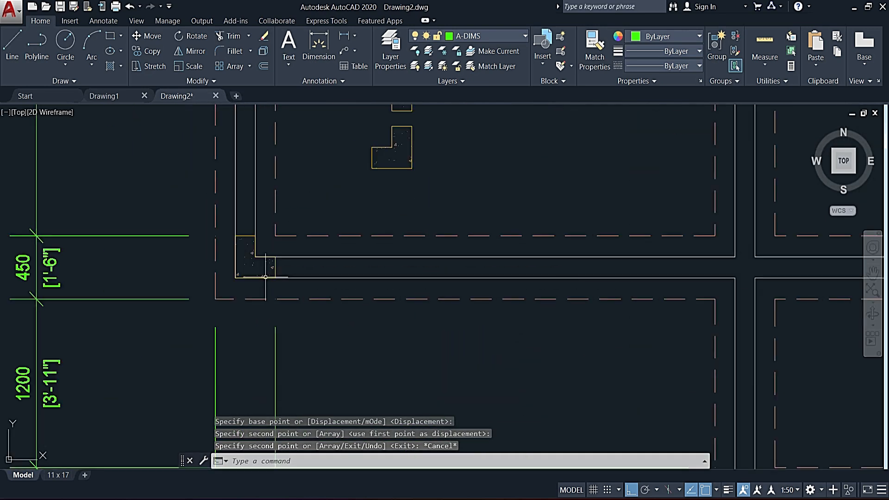
left_click(283, 267)
left_click(253, 270)
type("cp")
key("Return")
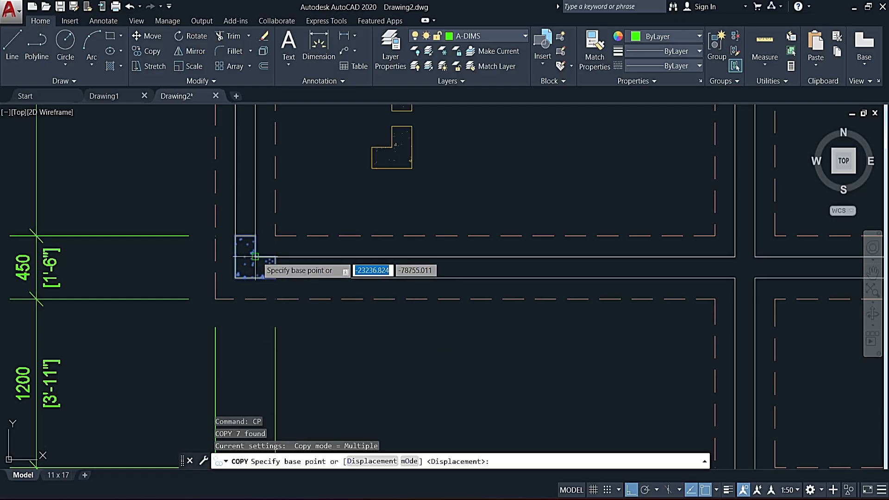
left_click(257, 256)
scroll(257, 256, "down", 2)
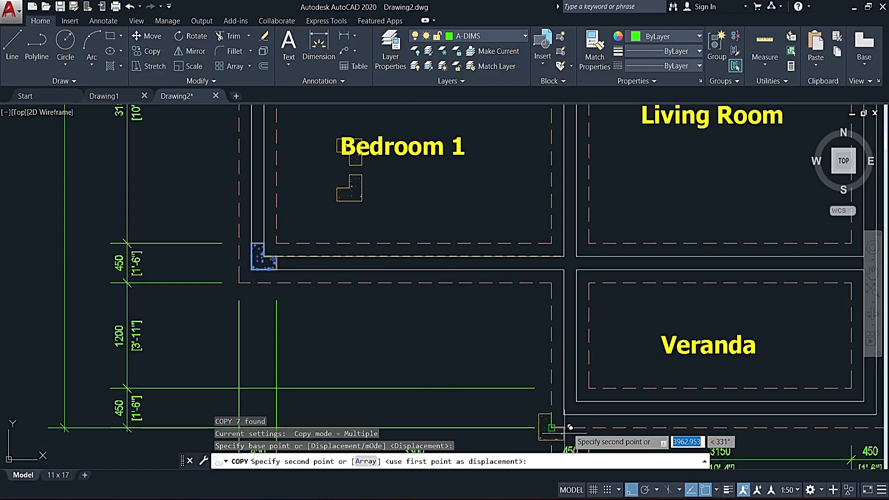
left_click(576, 401)
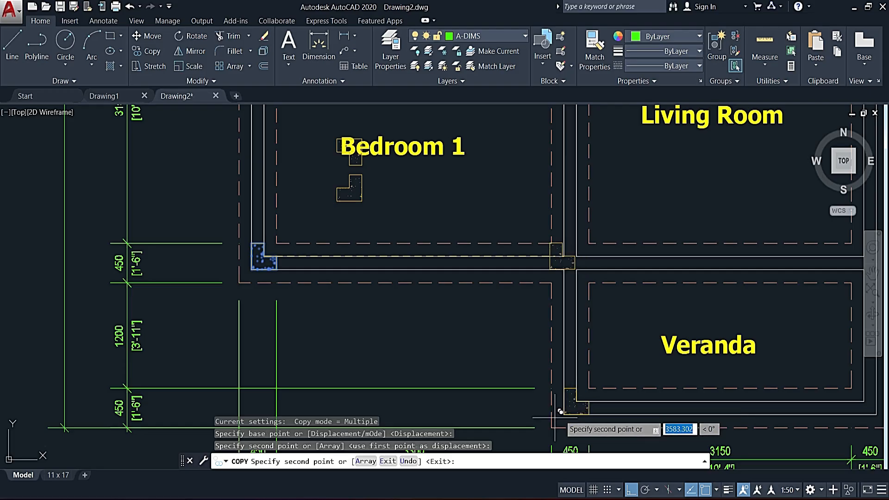
key("Escape")
Step: Move the L-shaped stiffener just below the Bedroom 1 label by its inner-corner grip to the Veranda's lower-right wall corner
left_click(371, 194)
left_click(310, 213)
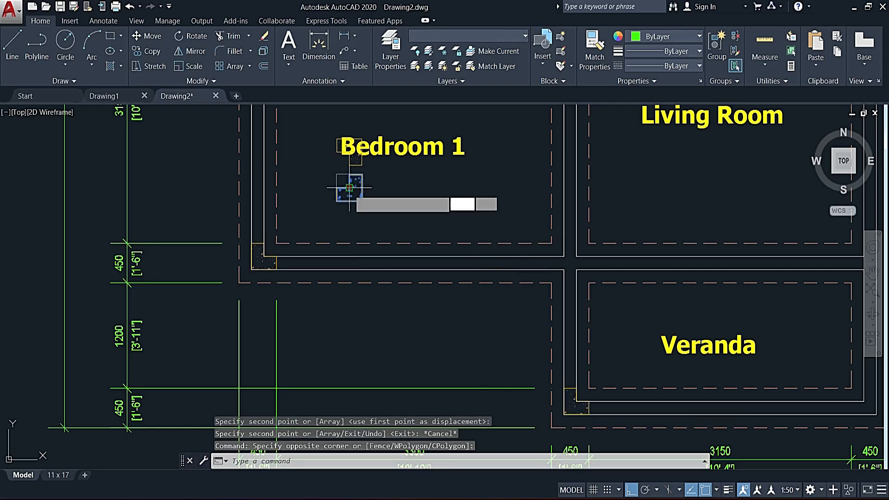
left_click(349, 188)
scroll(352, 190, "down", 4)
scroll(504, 266, "up", 8)
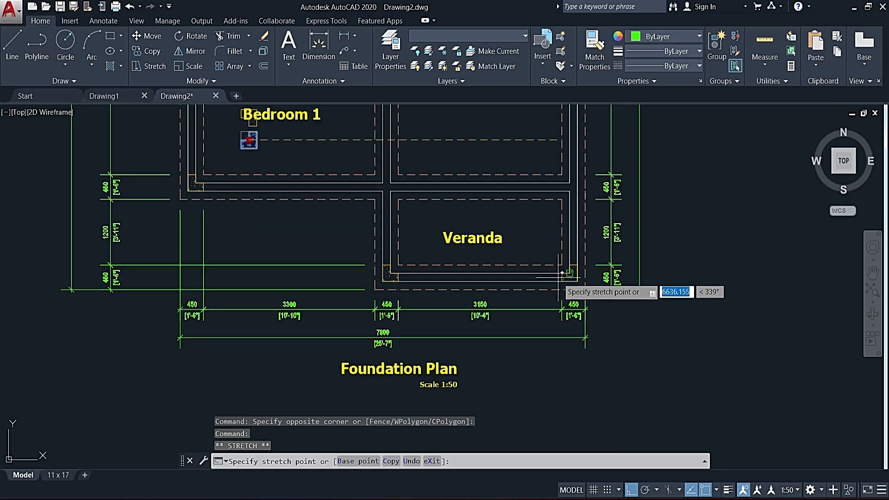
left_click(587, 274)
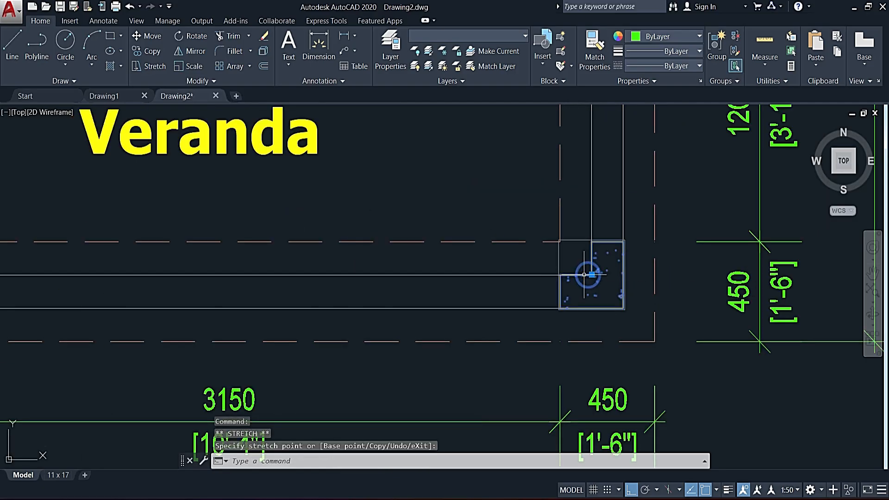
Step: Copy the Veranda's lower-right stiffener from its inner corner to the lower-right wall corners of Bedroom 1 and the Bath Room
type("cp")
key("Return")
left_click(592, 274)
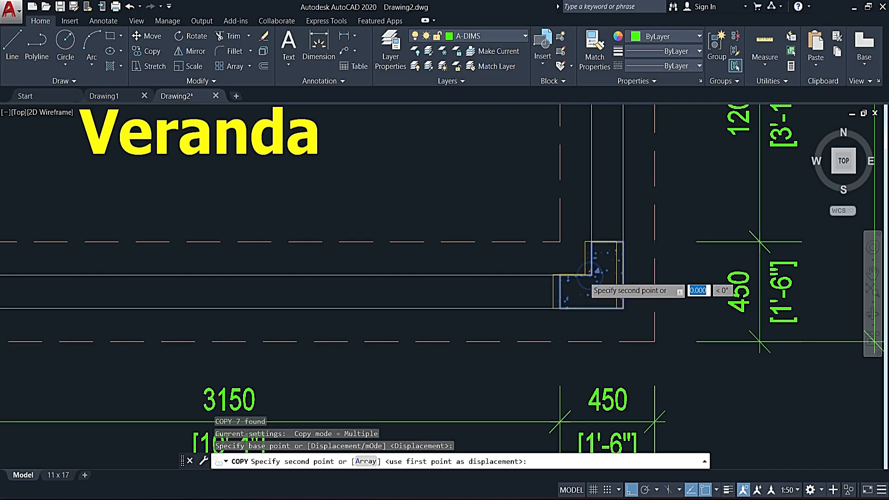
scroll(561, 271, "down", 8)
scroll(535, 259, "up", 6)
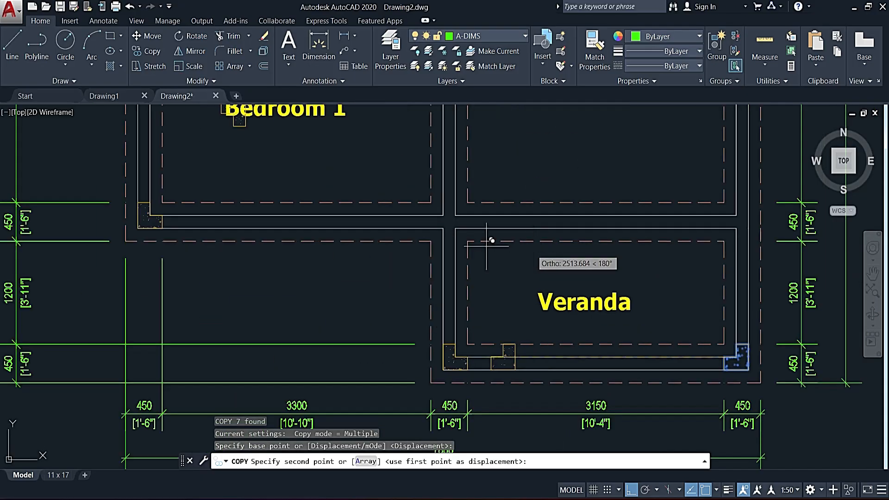
left_click(444, 209)
scroll(431, 206, "down", 5)
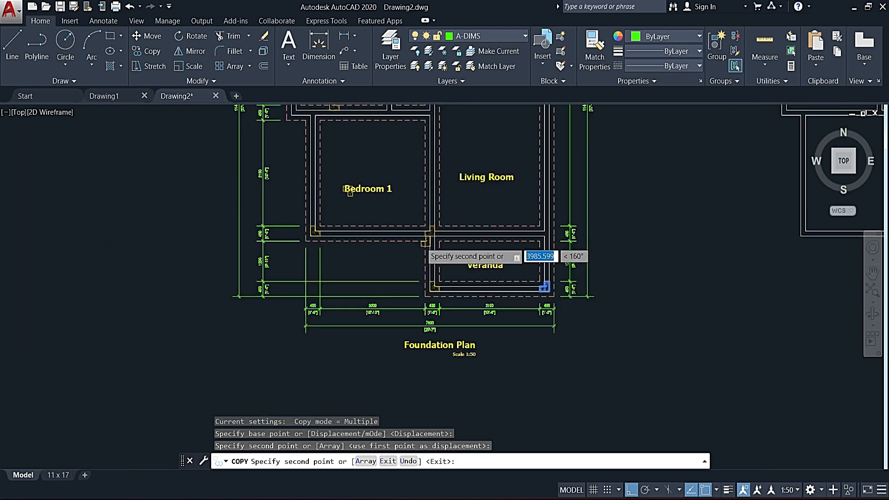
scroll(410, 164, "up", 3)
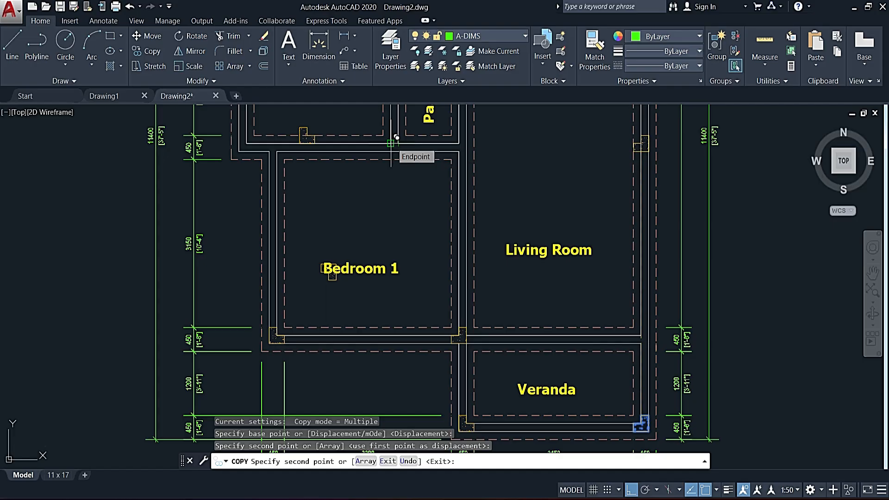
mouse_move(396, 148)
middle_mouse_down()
mouse_move(420, 322)
mouse_move(452, 414)
mouse_move(457, 470)
mouse_move(449, 364)
middle_mouse_up()
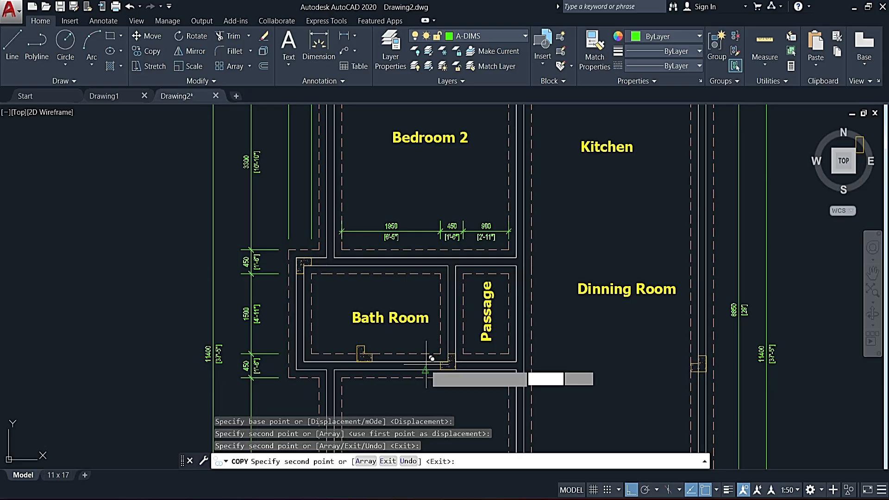
key("Escape")
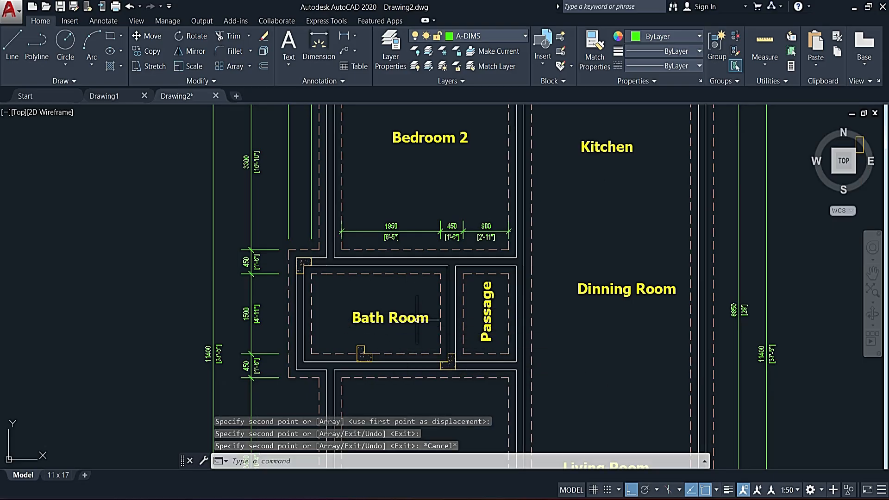
Step: Move the loose L-shaped stiffener below the Bath Room label by its inner-corner grip to the Bath Room's lower-left wall corner
middle_click_drag(409, 339, 407, 232)
scroll(354, 238, "up", 5)
left_click(374, 238)
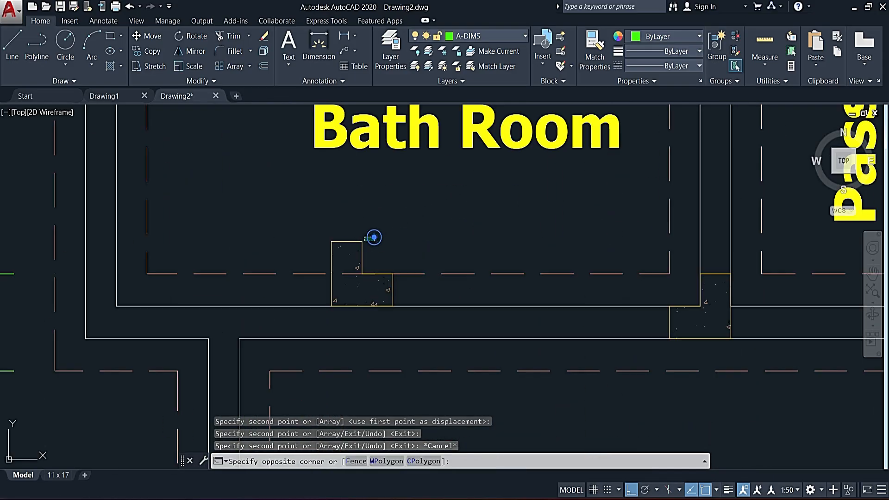
left_click(347, 249)
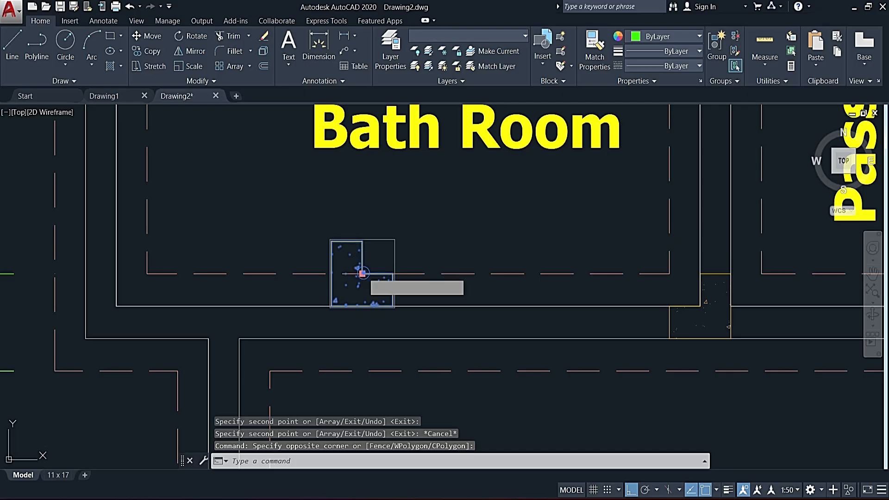
left_click(363, 273)
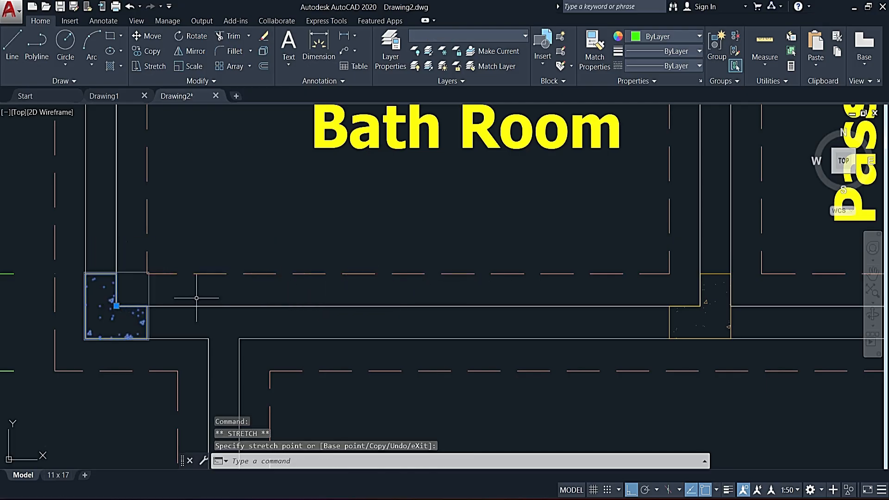
scroll(338, 321, "down", 8)
key("Escape")
Step: Move the remaining L-shaped stiffener at the Bedroom 1 label by its inner-corner grip to the Kitchen's upper-right wall corner
scroll(281, 363, "up", 4)
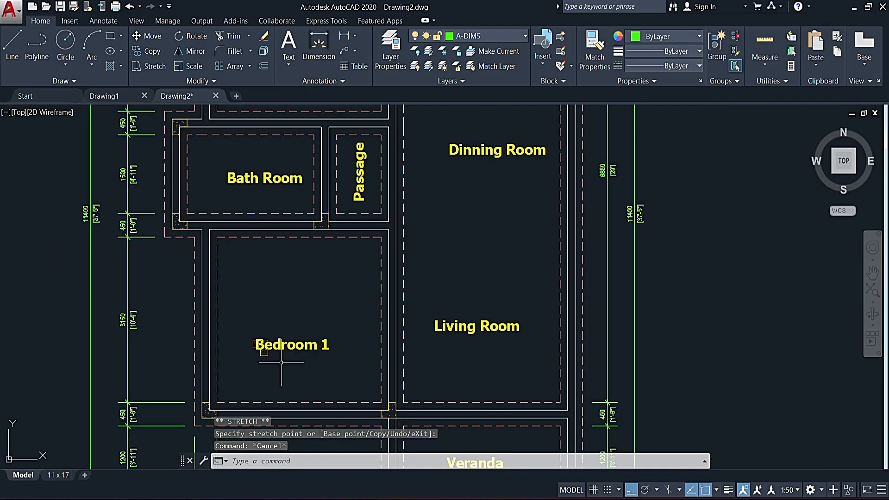
left_click(263, 356)
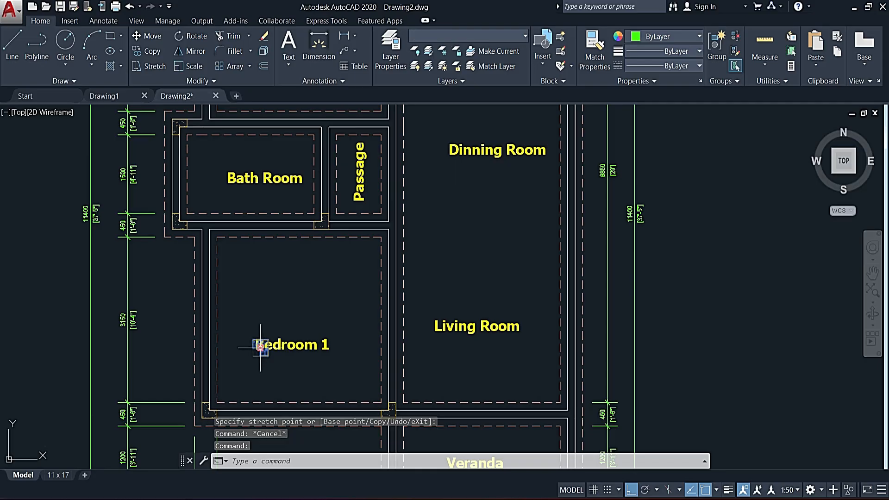
left_click(260, 348)
scroll(305, 271, "down", 2)
mouse_move(385, 181)
middle_mouse_down()
mouse_move(361, 235)
mouse_move(345, 326)
middle_mouse_up()
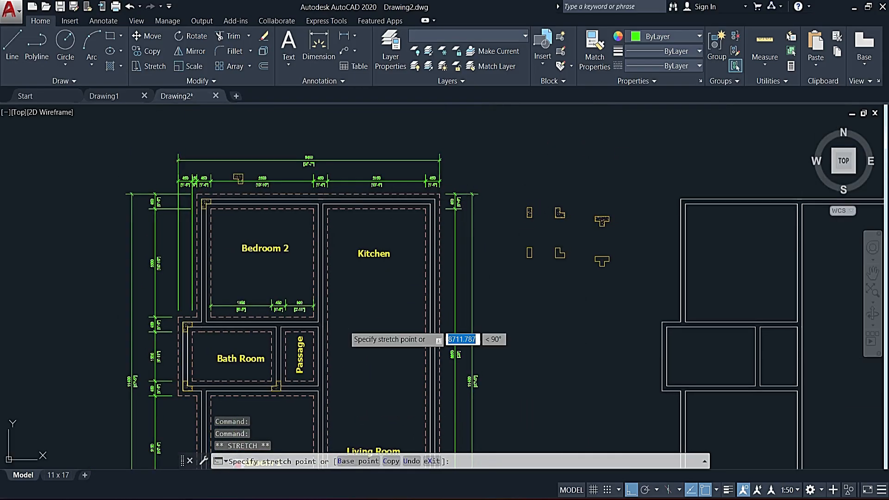
scroll(441, 203, "up", 4)
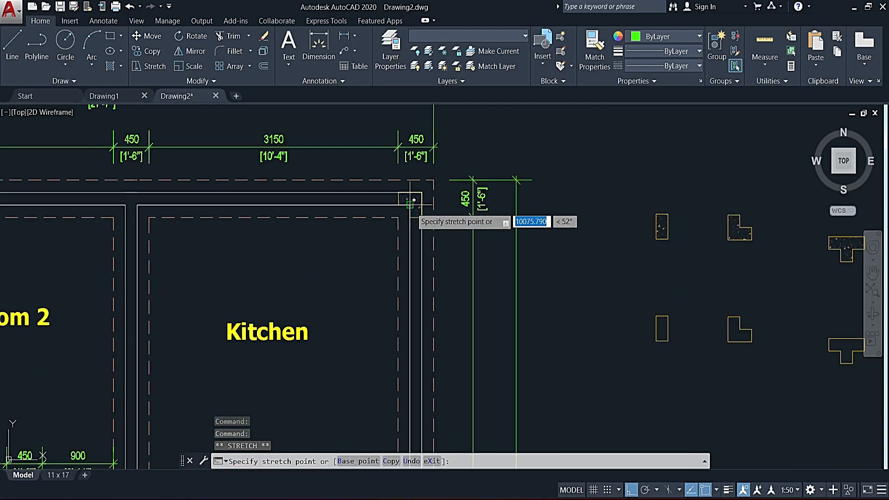
left_click(414, 201)
Step: Copy the Kitchen's upper-right stiffener from its inner corner to the upper-right wall corners of Bedroom 2 and the Bath Room
type("cp")
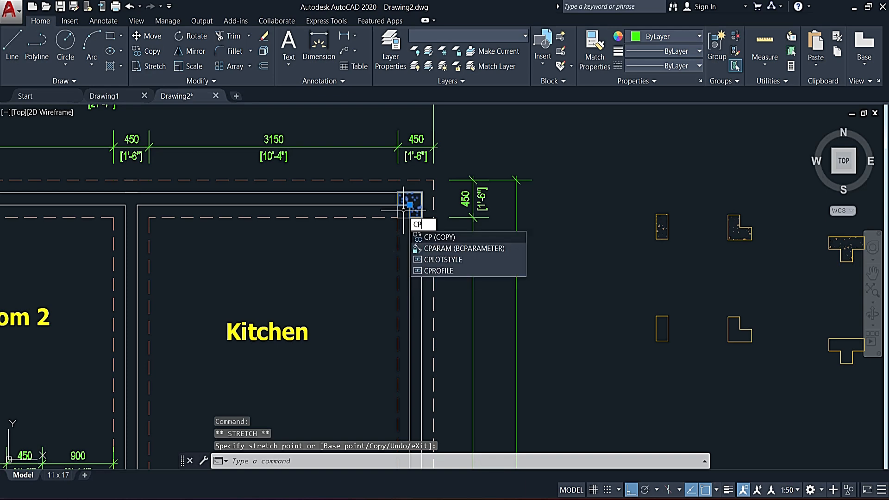
key("Return")
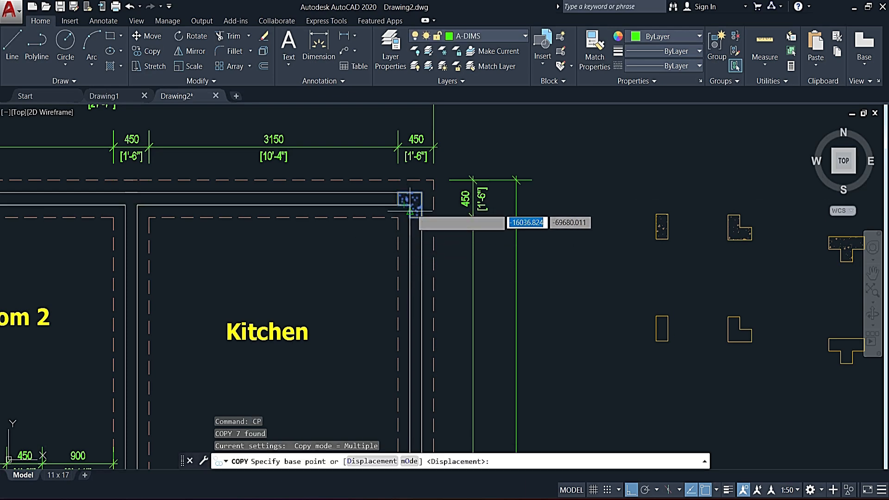
left_click(411, 202)
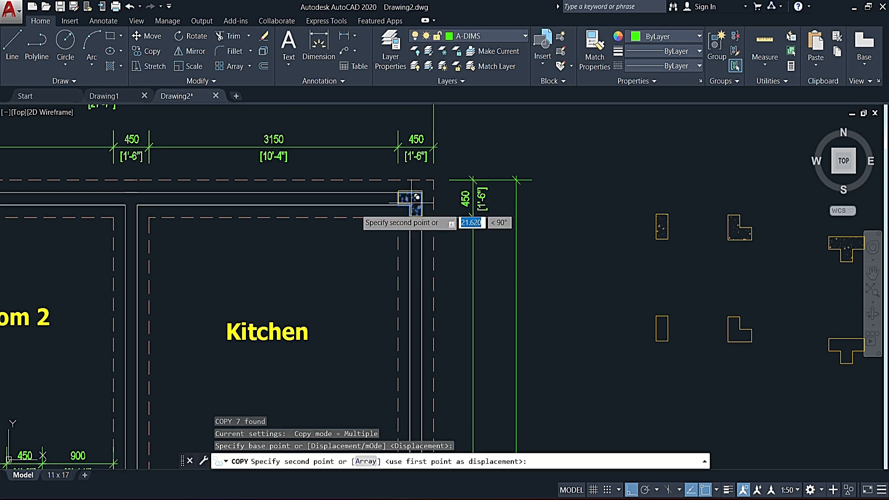
left_click(123, 201)
scroll(260, 285, "down", 2)
middle_click_drag(274, 322, 380, 254)
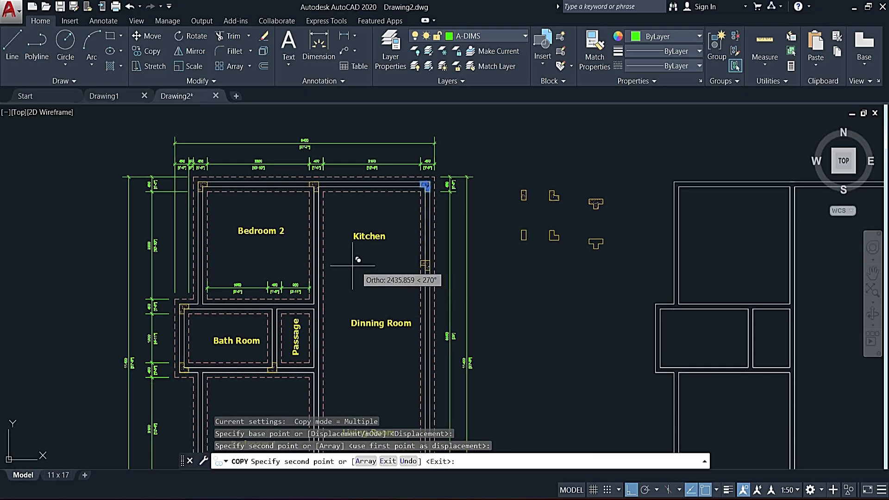
scroll(280, 314, "up", 4)
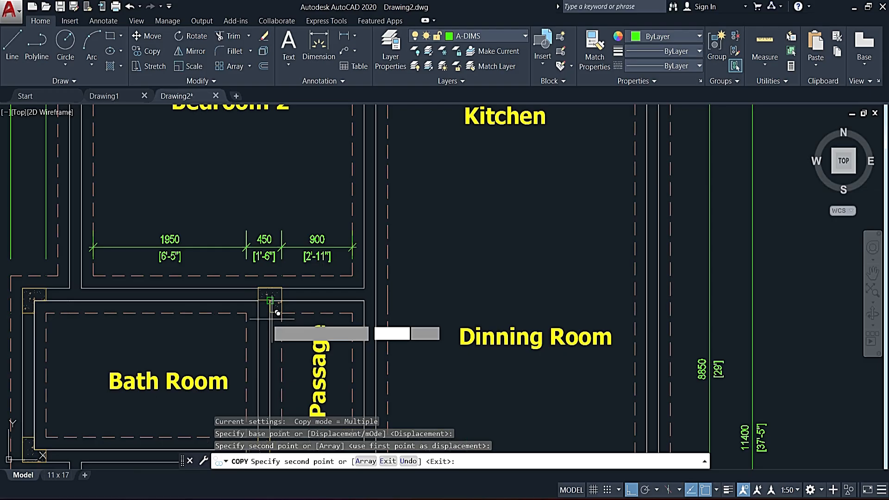
left_click(261, 290)
middle_click_drag(384, 331, 364, 167)
scroll(464, 268, "down", 4)
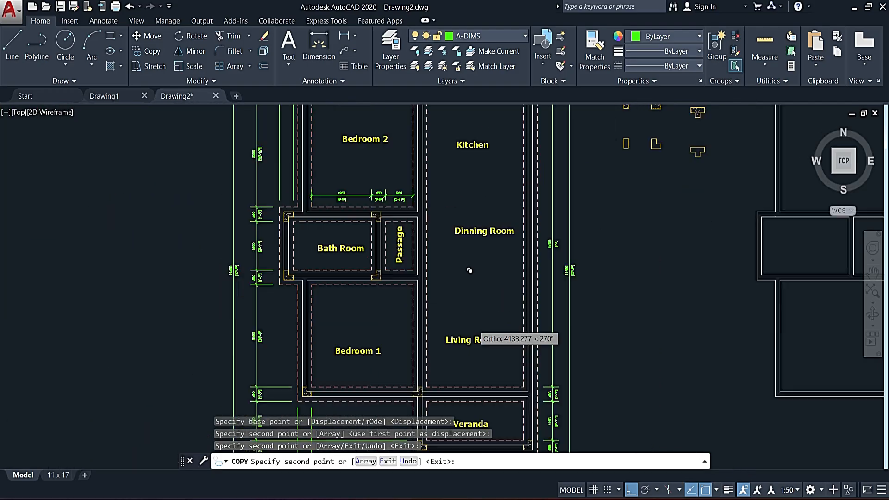
middle_click_drag(486, 322, 482, 278)
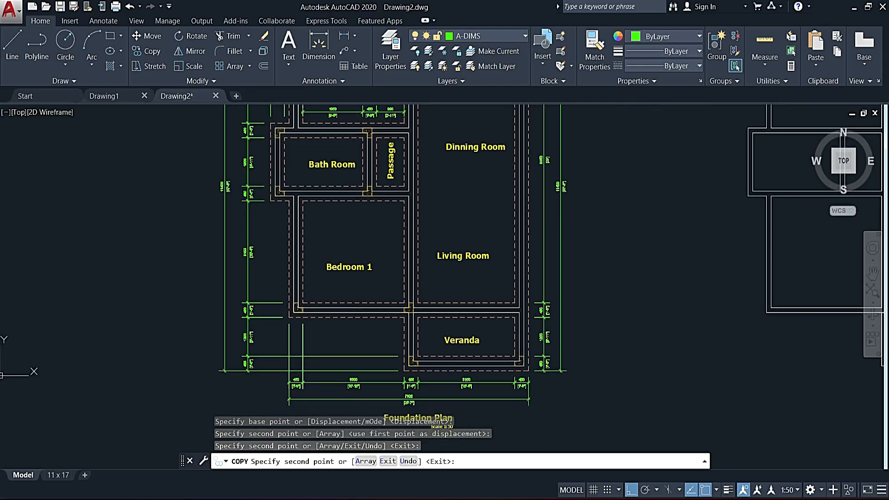
scroll(504, 295, "up", 4)
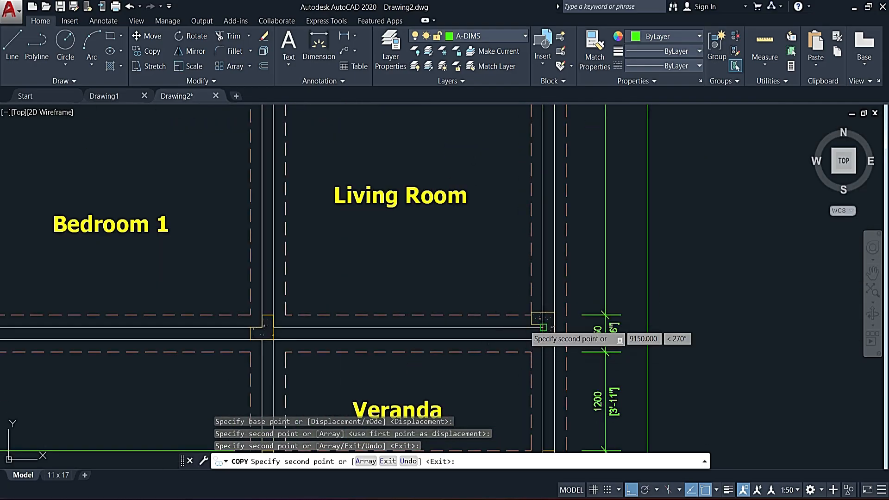
key("Escape")
scroll(245, 269, "down", 4)
middle_click_drag(360, 219, 256, 400)
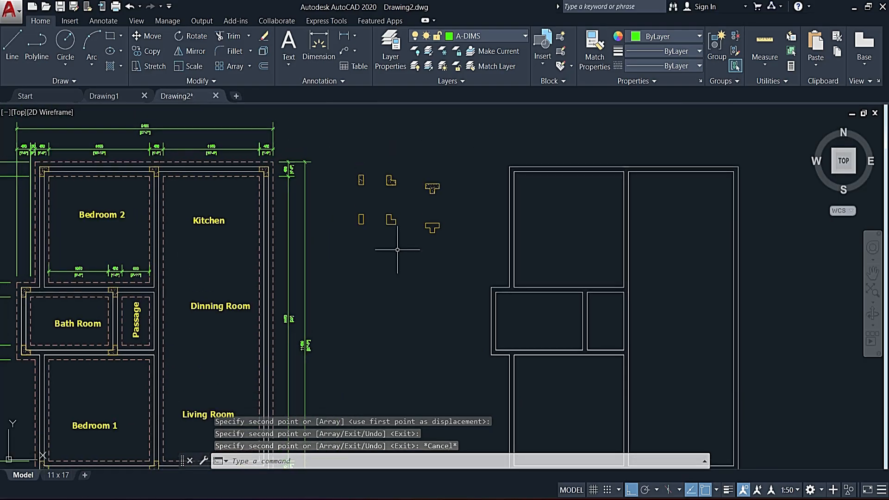
left_click(457, 170)
left_click(428, 196)
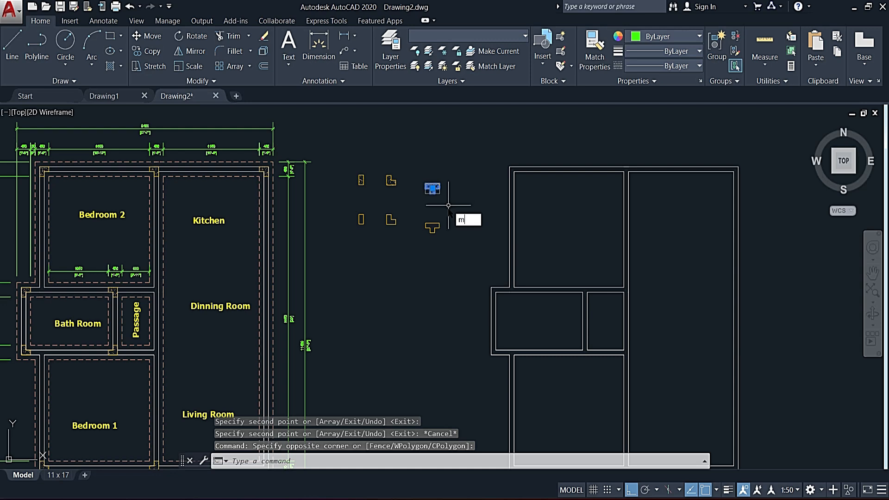
key("Return")
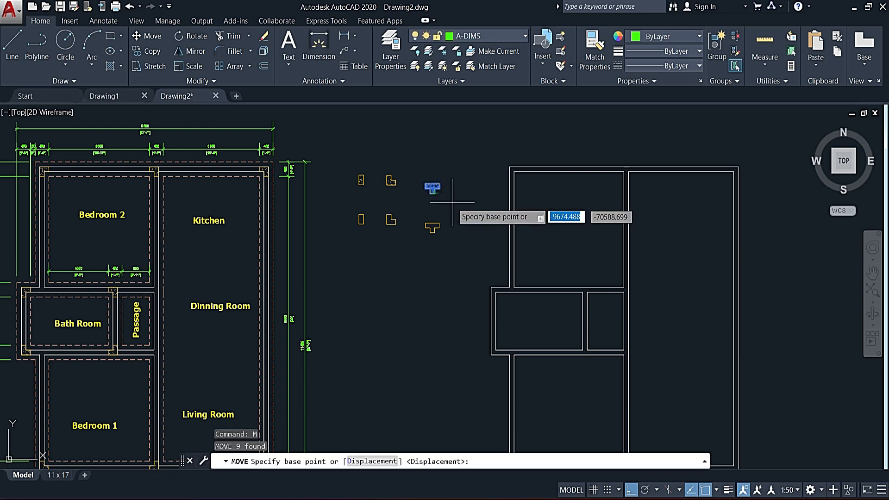
key("Escape")
Step: Copy the hatched T-shaped stiffener from its right inner corner to Bedroom 2's lower-left inner wall corner above the Bath Room
left_click(439, 178)
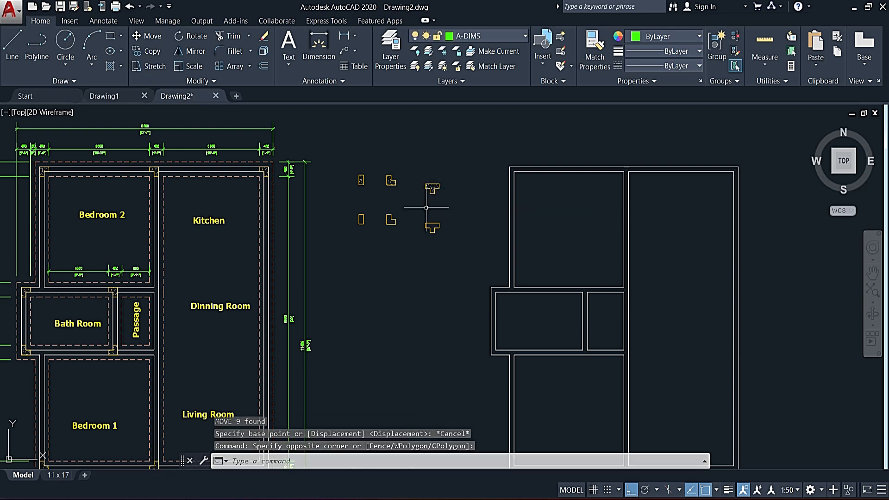
left_click(408, 192)
type("cp")
key("Return")
scroll(419, 208, "up", 5)
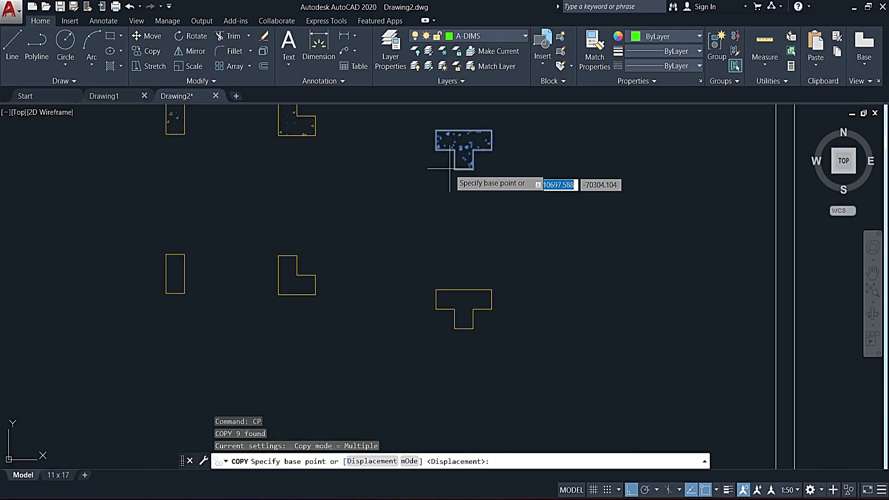
left_click(474, 151)
scroll(463, 149, "down", 6)
scroll(310, 245, "up", 4)
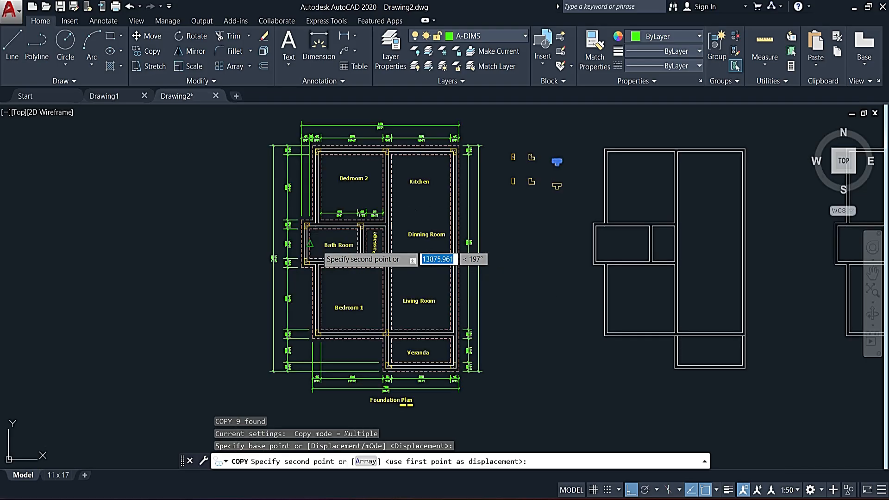
scroll(426, 287, "up", 2)
scroll(359, 260, "up", 2)
middle_click_drag(209, 161, 356, 218)
scroll(315, 188, "up", 4)
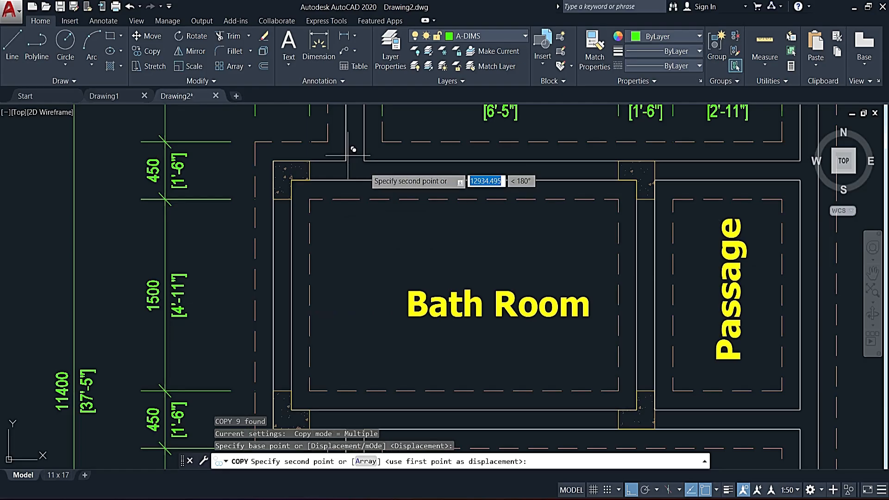
left_click(364, 157)
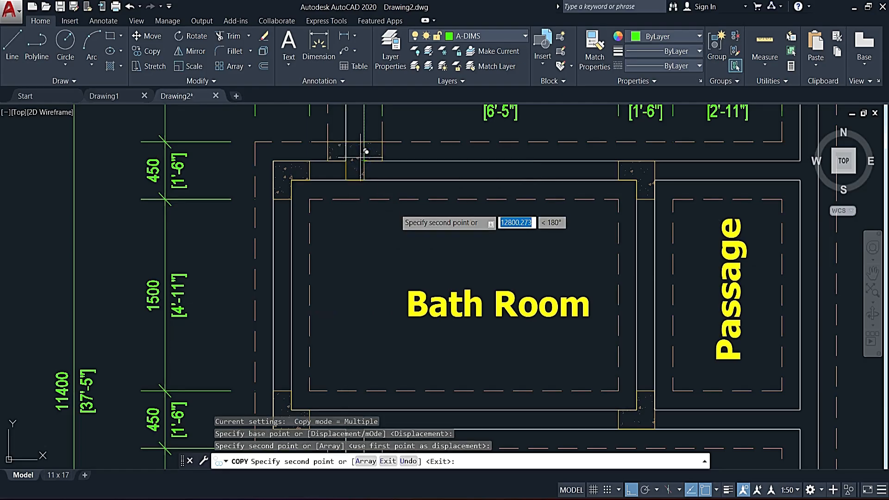
key("Escape")
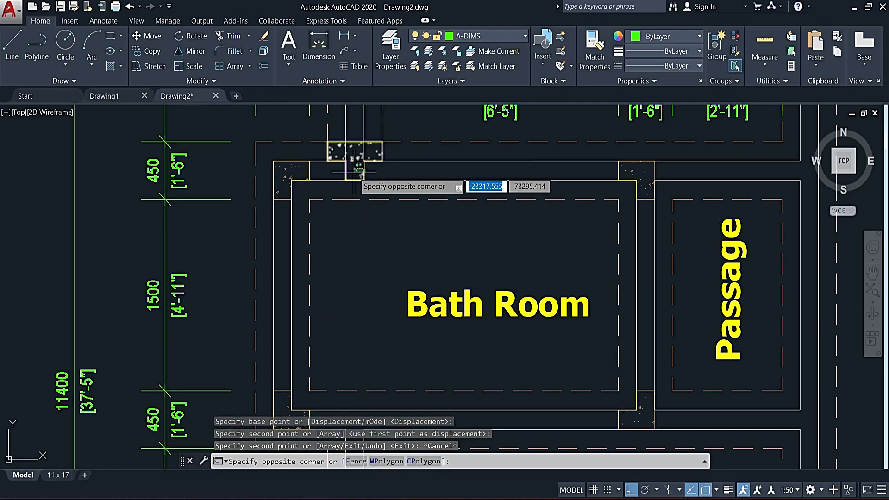
Step: Rotate the copied T-shaped stiffener above the Bath Room by 180° so its stem points up
left_click(351, 173)
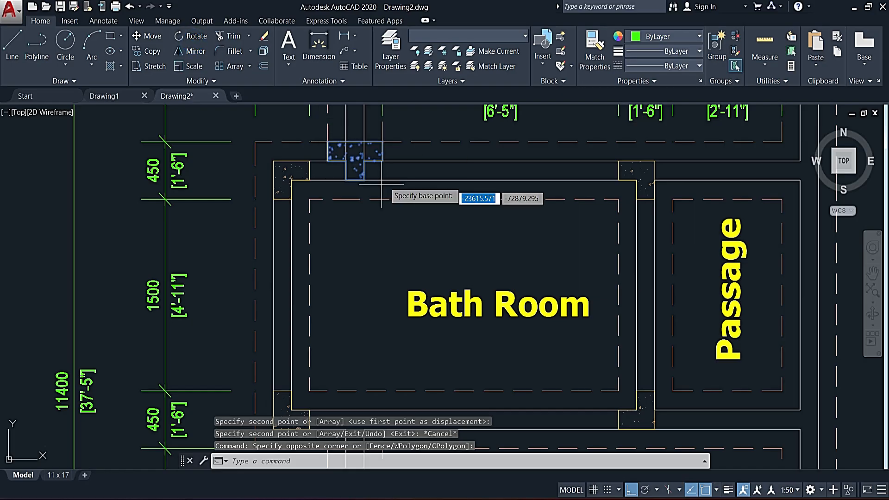
left_click(365, 161)
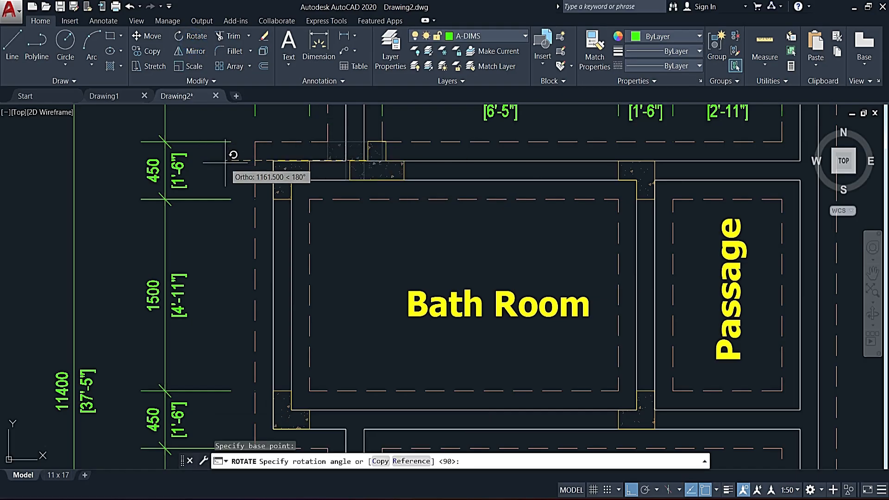
left_click(226, 163)
Step: Move the rotated T-shaped stiffener by its right inner corner onto Bedroom 2's lower-left inner wall corner
left_click(371, 166)
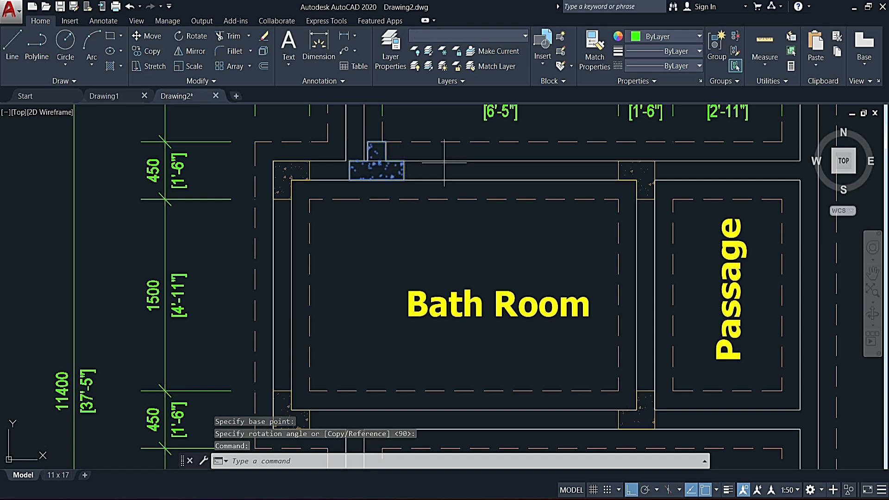
type("m")
key("Return")
left_click(386, 160)
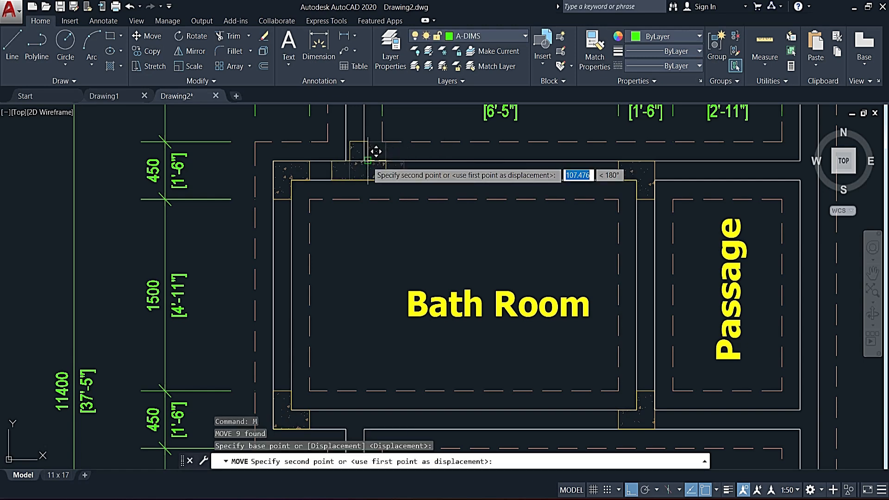
left_click(364, 160)
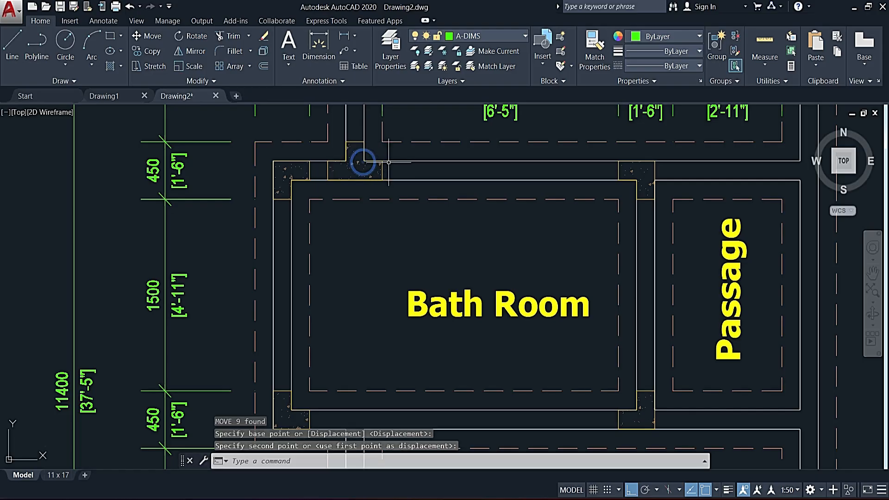
Step: Copy the loose hatched T-shaped stiffener into the empty space to the right of the Veranda, with Ortho off
scroll(454, 216, "down", 5)
scroll(426, 224, "down", 2)
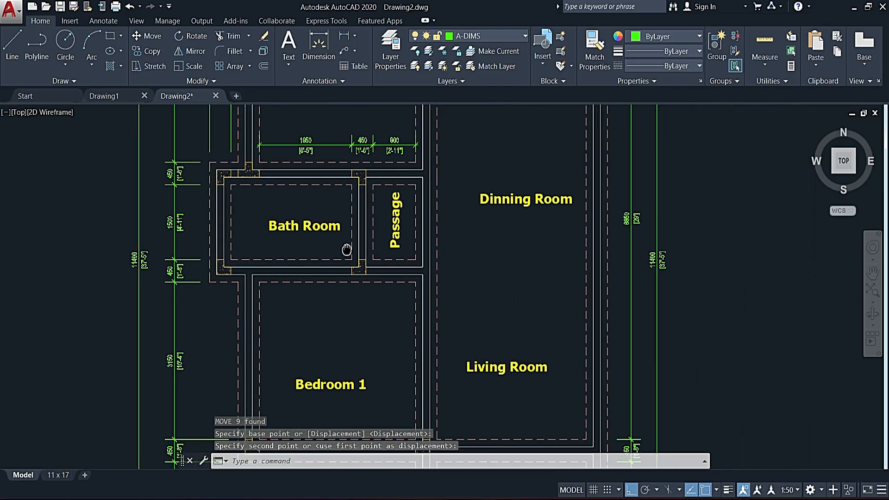
scroll(494, 312, "down", 2)
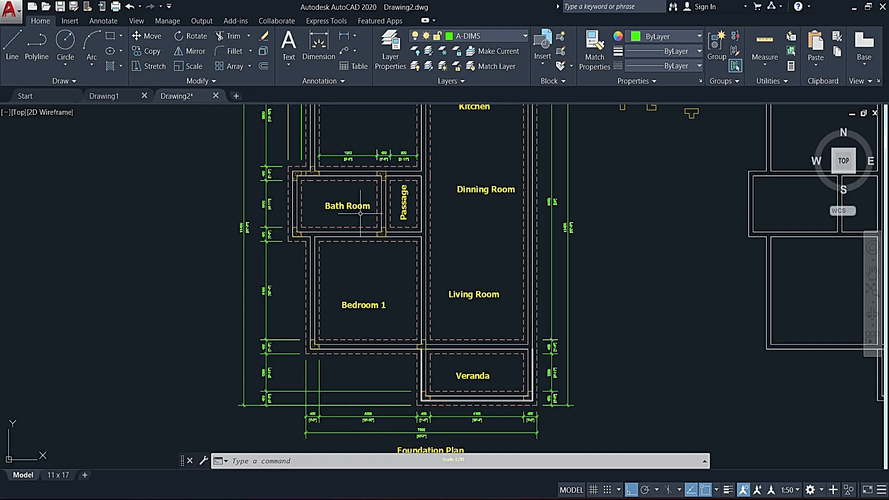
middle_click_drag(572, 182, 451, 284)
left_click(575, 168)
left_click(563, 178)
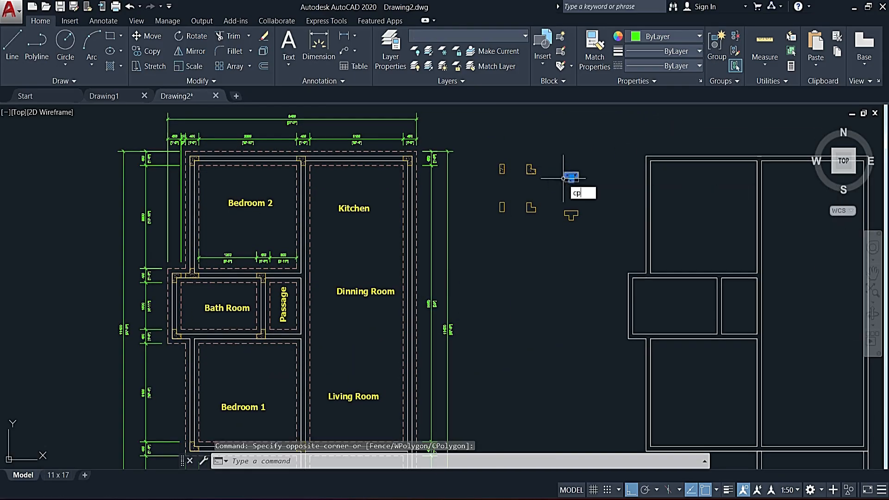
type("cp")
key("Return")
left_click(570, 178)
left_click(631, 489)
middle_click_drag(476, 411, 482, 223)
scroll(429, 291, "up", 2)
mouse_move(428, 291)
middle_mouse_down()
mouse_move(431, 214)
mouse_move(441, 199)
middle_mouse_up()
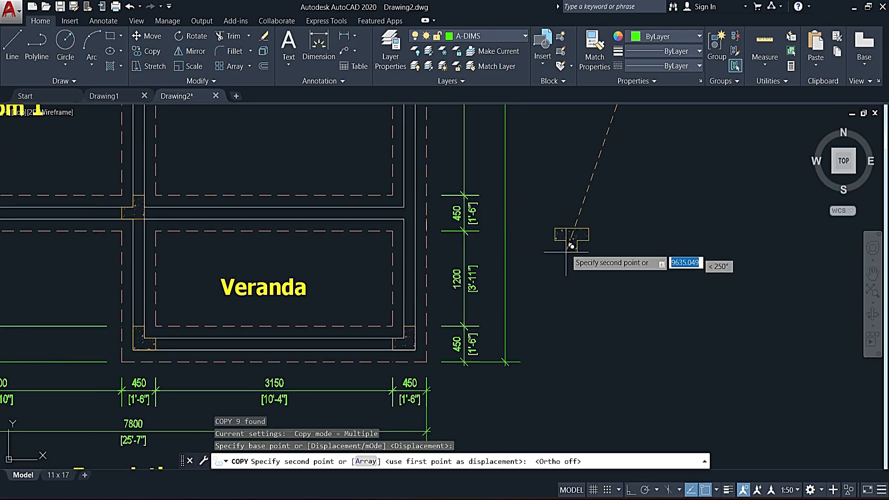
left_click(584, 194)
key("Escape")
Step: Rotate the T-shaped stiffener beside the Veranda a quarter turn clockwise so its stem points left
left_click(598, 177)
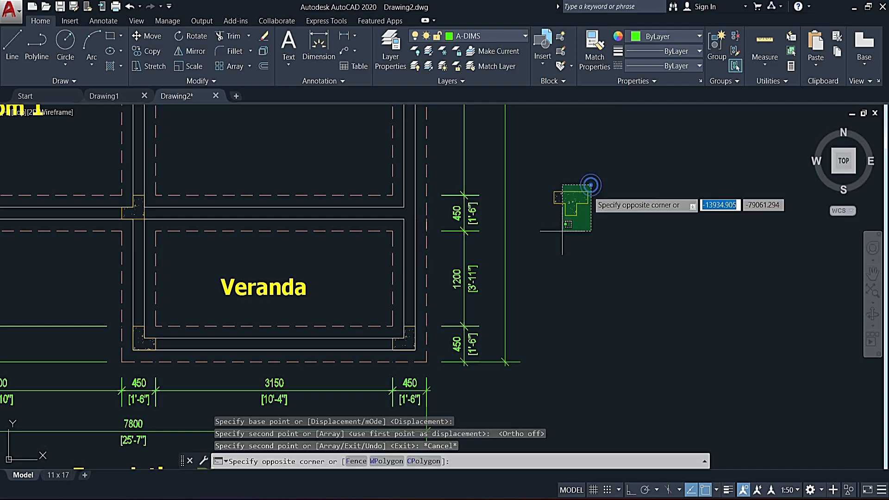
left_click(551, 241)
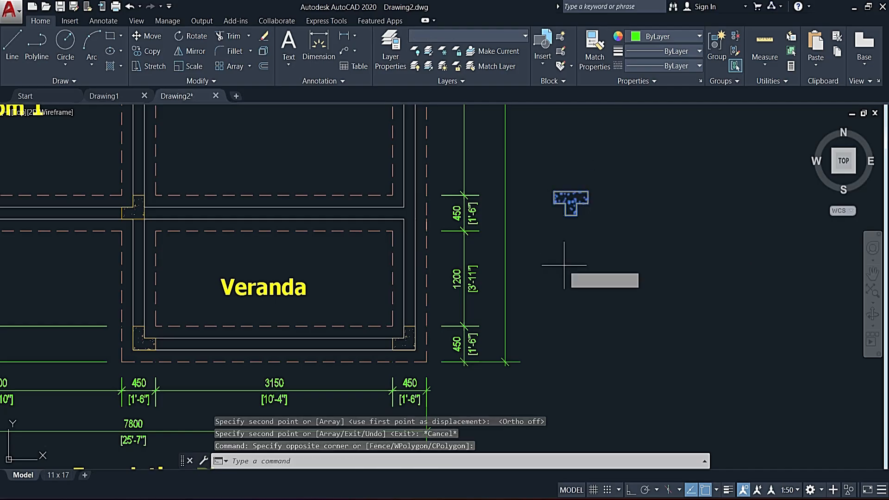
type("ro")
key("Return")
left_click(575, 213)
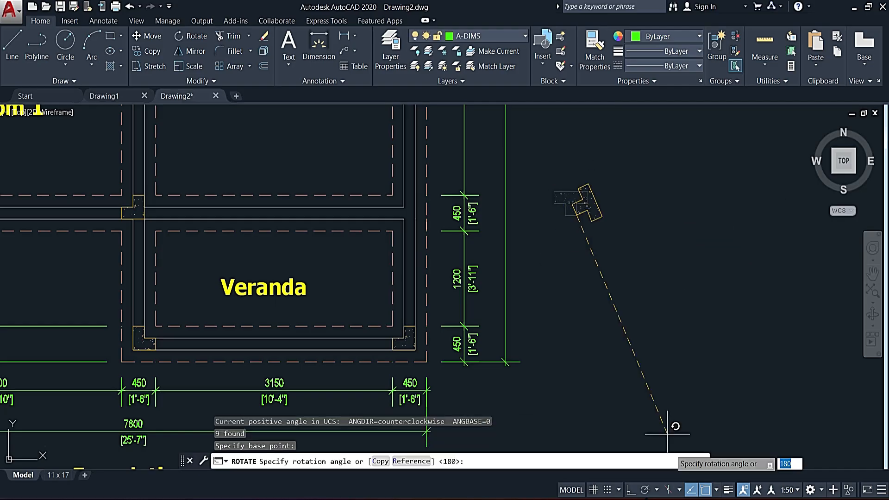
left_click(615, 369)
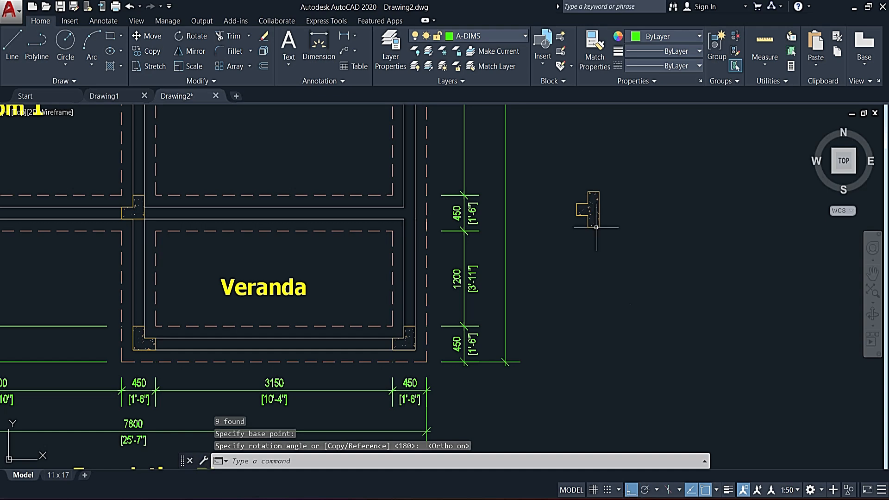
Step: Move the rotated T-shaped stiffener by its lower inner corner to the Veranda's upper-right inner wall corner
left_click(560, 234)
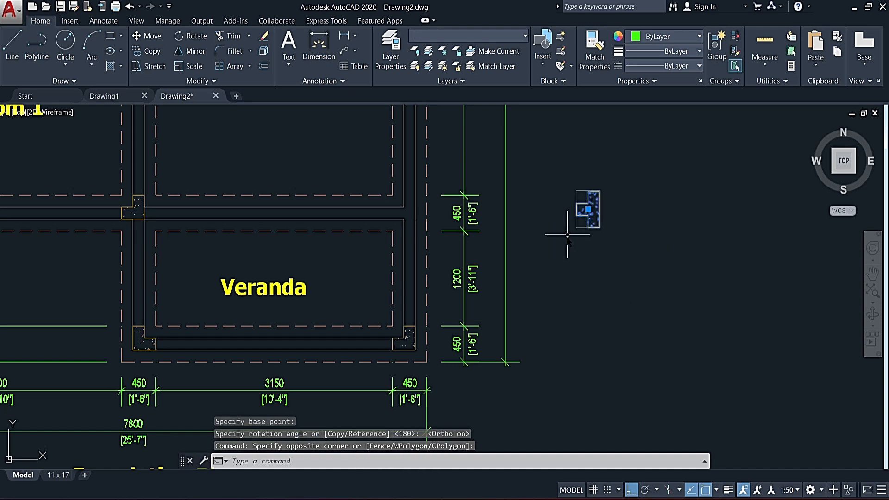
type("m")
key("Return")
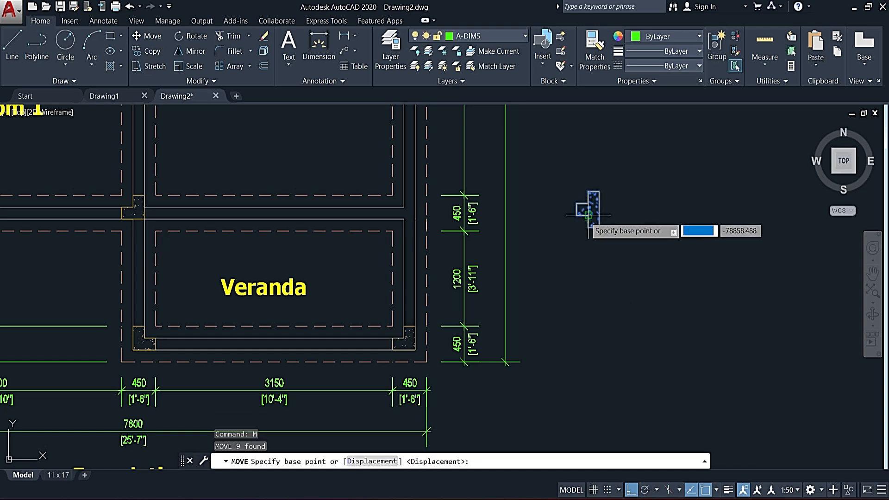
left_click(588, 215)
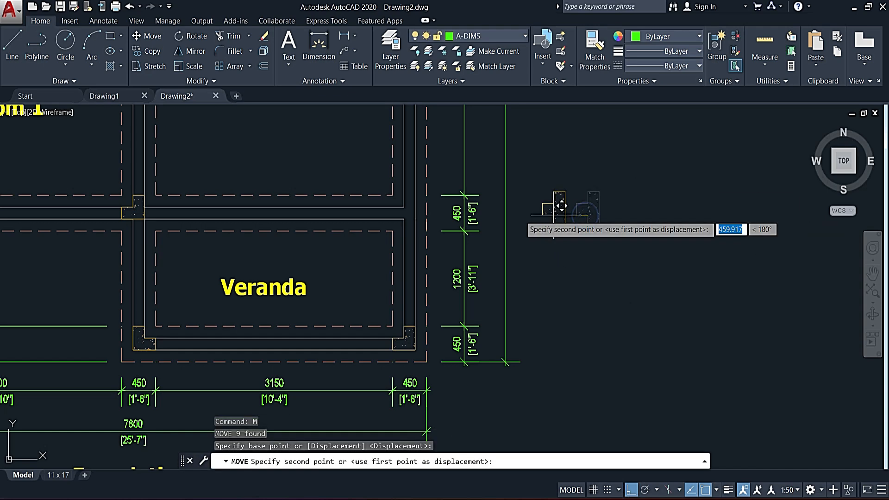
left_click(407, 218)
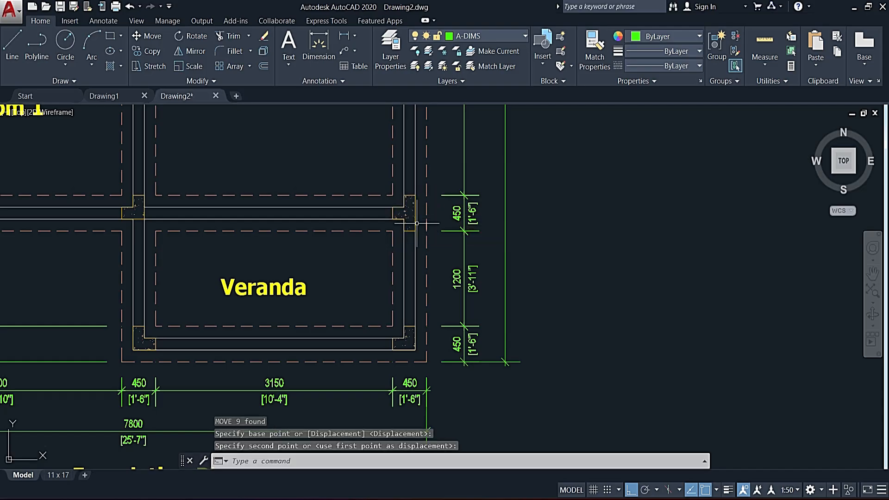
key("Escape")
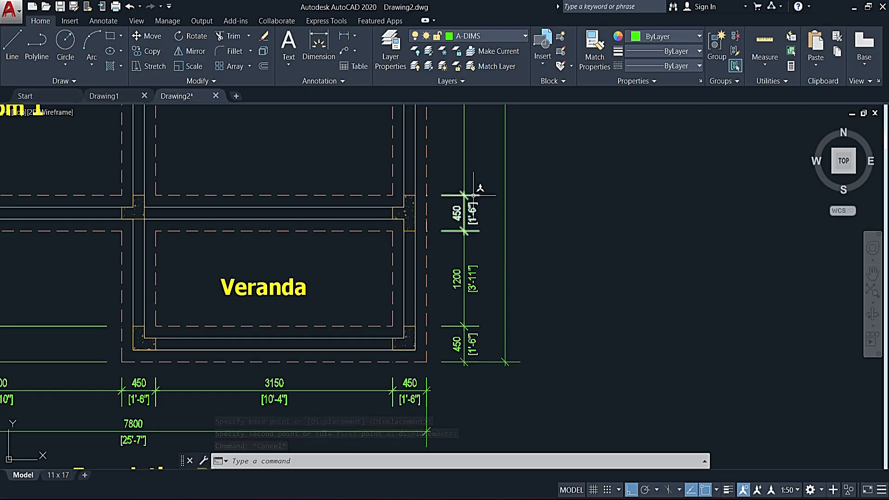
Step: Copy the hatched rectangular stiffener from its lower-left corner to the Passage's upper-right inner wall corner
scroll(410, 227, "down", 4)
middle_click_drag(380, 195, 405, 272)
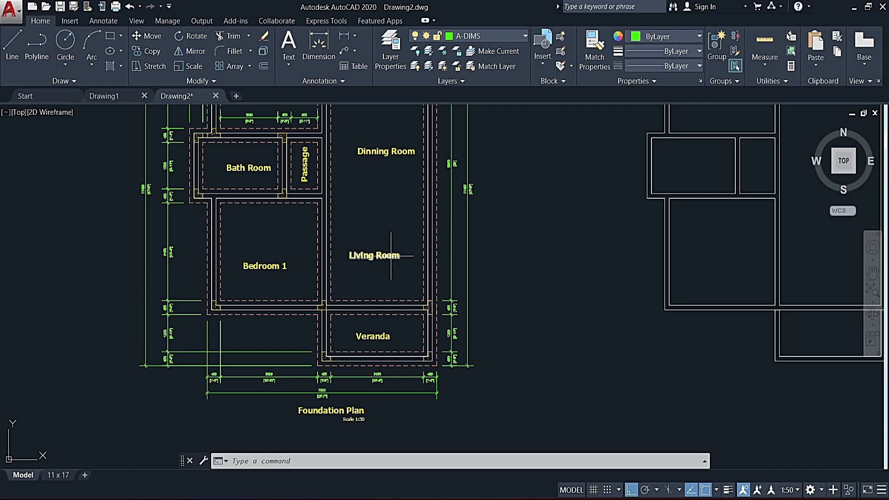
middle_click_drag(369, 173, 365, 361)
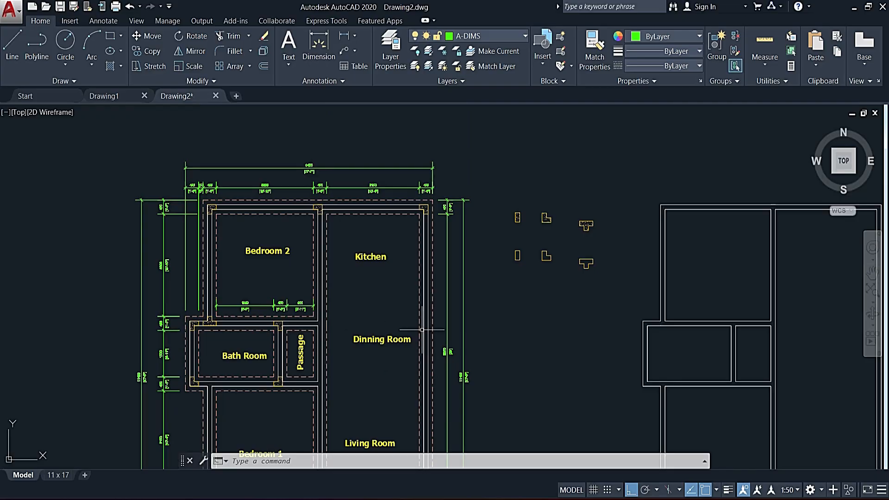
left_click(523, 199)
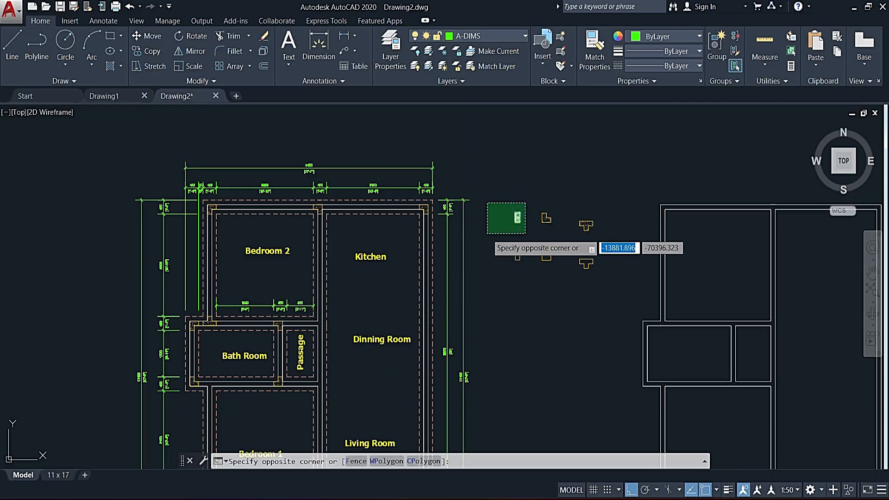
left_click(487, 233)
type("cp")
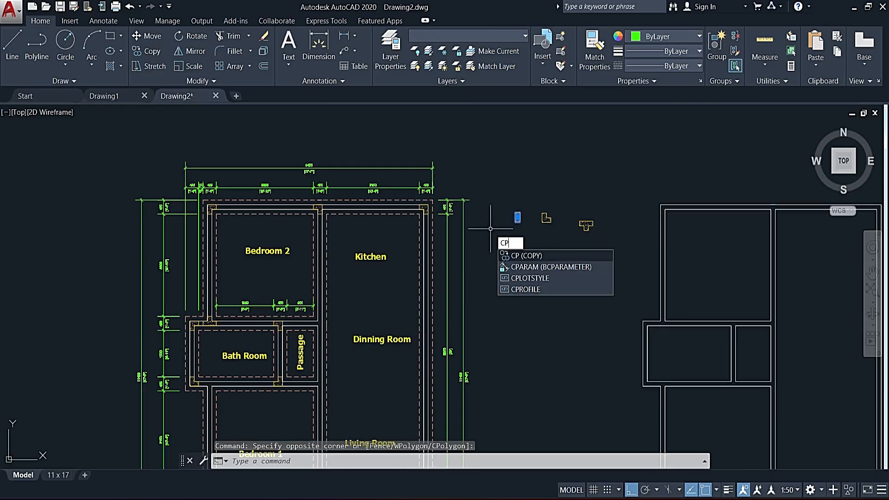
key("Return")
scroll(496, 233, "up", 3)
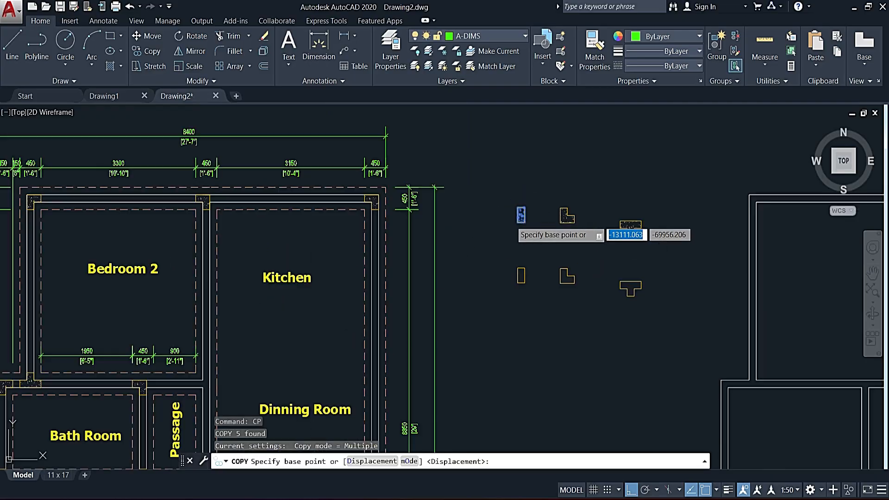
left_click(517, 222)
mouse_move(347, 311)
middle_mouse_down()
mouse_move(322, 192)
mouse_move(331, 139)
middle_mouse_up()
scroll(293, 152, "up", 4)
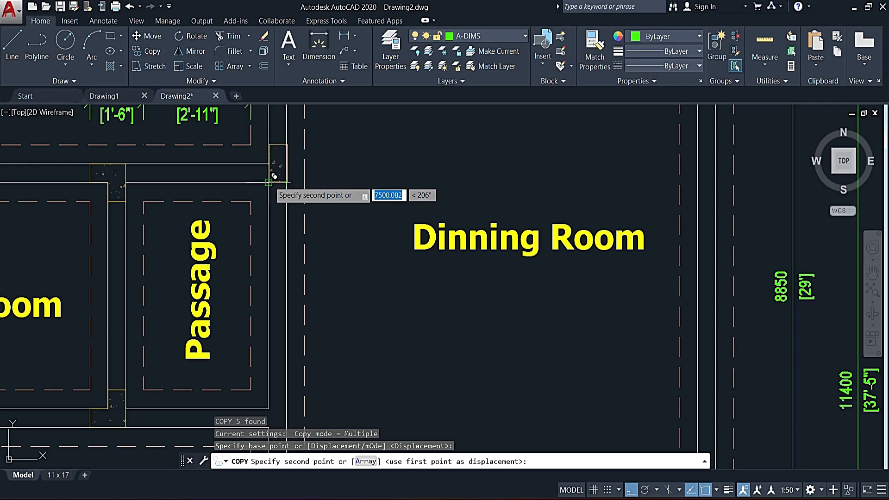
left_click(277, 181)
Step: Place another copy of the rectangular stiffener where the wall between Passage and Bedroom 1 meets the Living Room wall
scroll(277, 181, "down", 4)
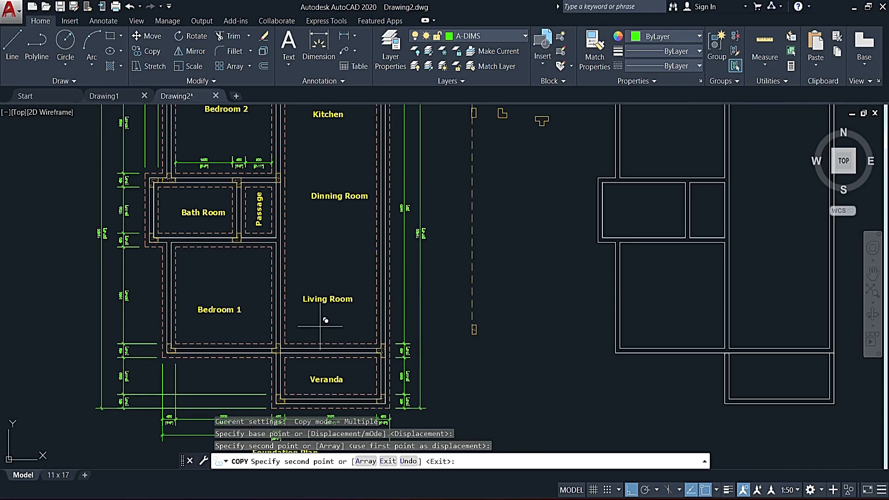
scroll(308, 283, "up", 2)
scroll(274, 211, "up", 4)
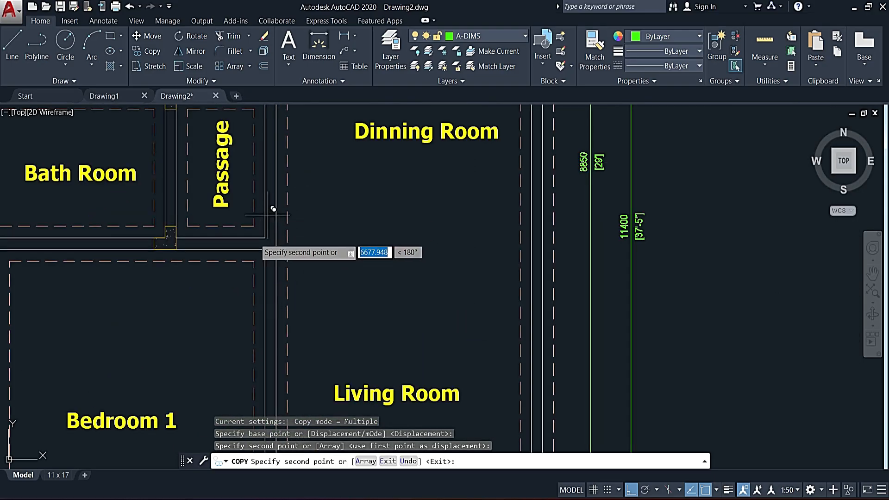
left_click(265, 248)
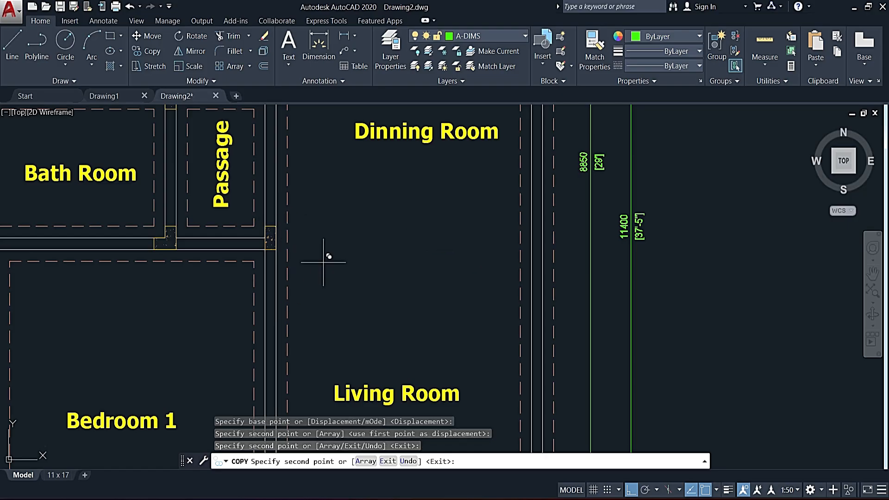
Step: Place another copy of the rectangular stiffener on the plan's right outer wall beside the Dinning Room
scroll(329, 257, "down", 3)
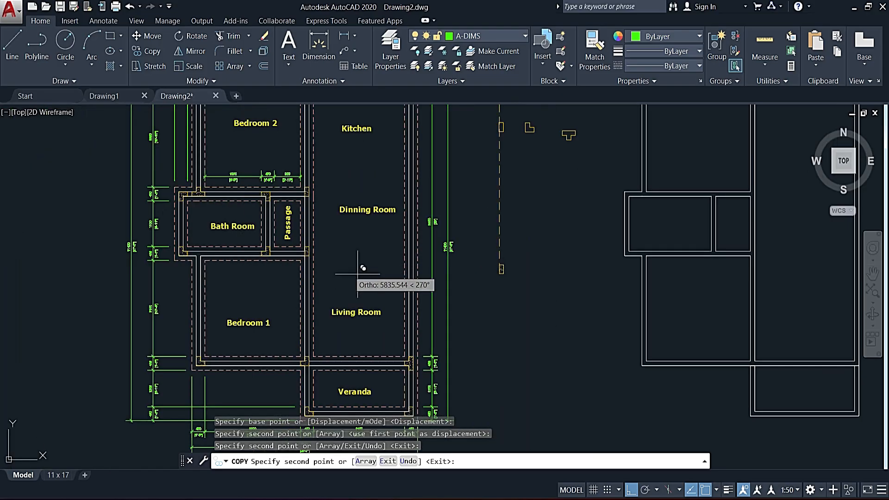
left_click(409, 215)
scroll(412, 222, "down", 4)
scroll(454, 252, "up", 2)
scroll(431, 266, "up", 2)
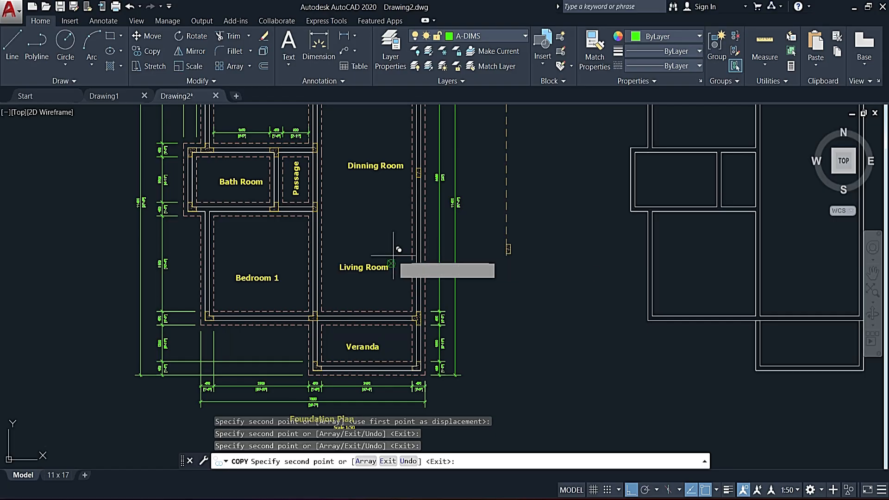
Step: Move the rectangular stiffener at the Passage, Bedroom 1 and Living Room junction 150 down, setting its upper-left corner on the cross wall's upper line
key("Escape")
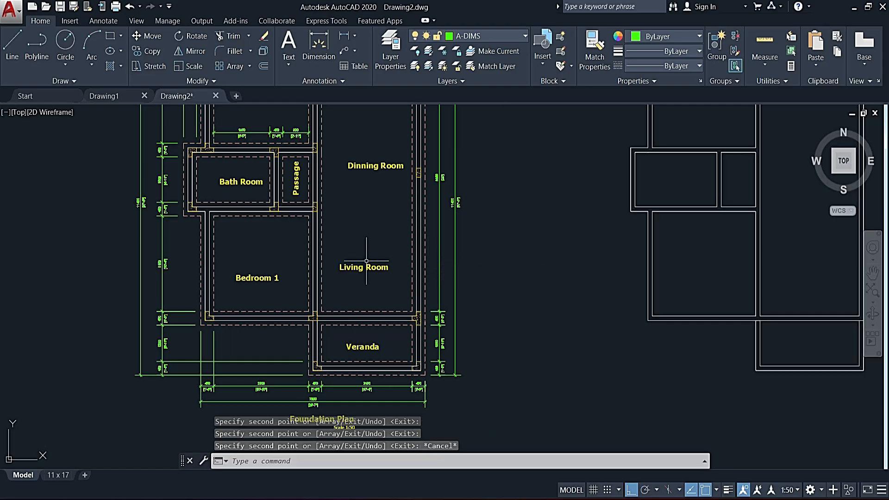
scroll(315, 206, "up", 6)
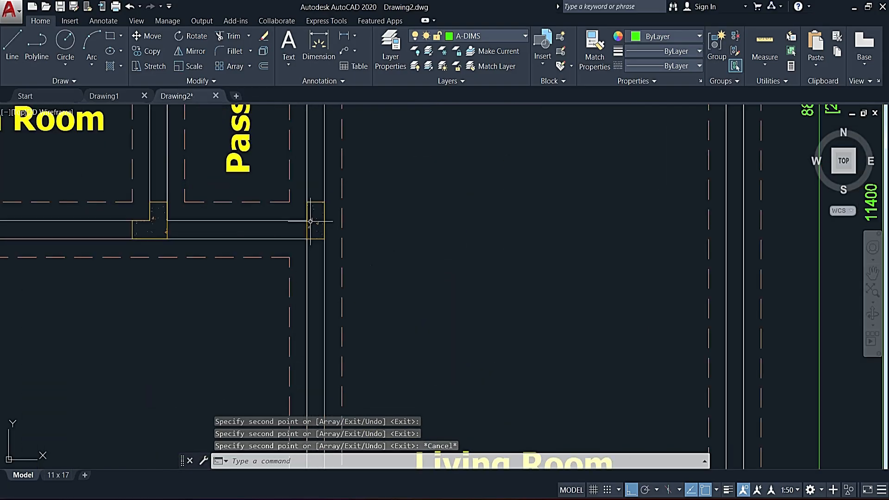
left_click(316, 182)
left_click(313, 215)
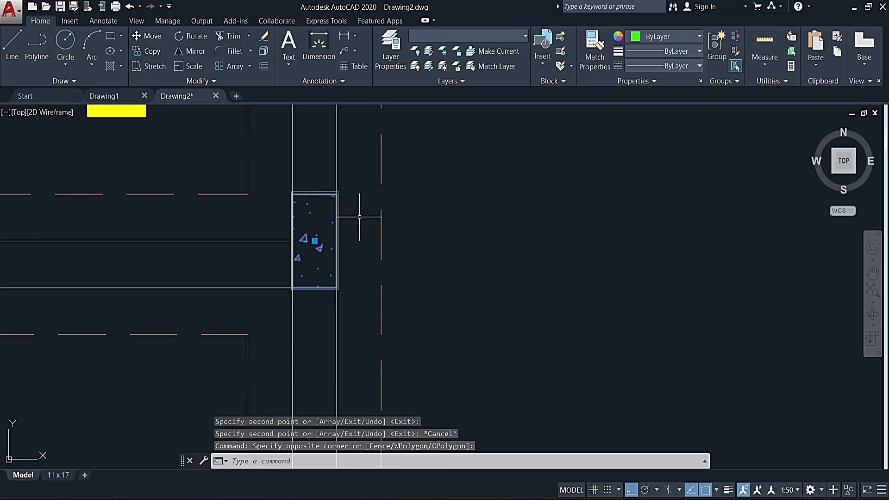
type("m")
key("Return")
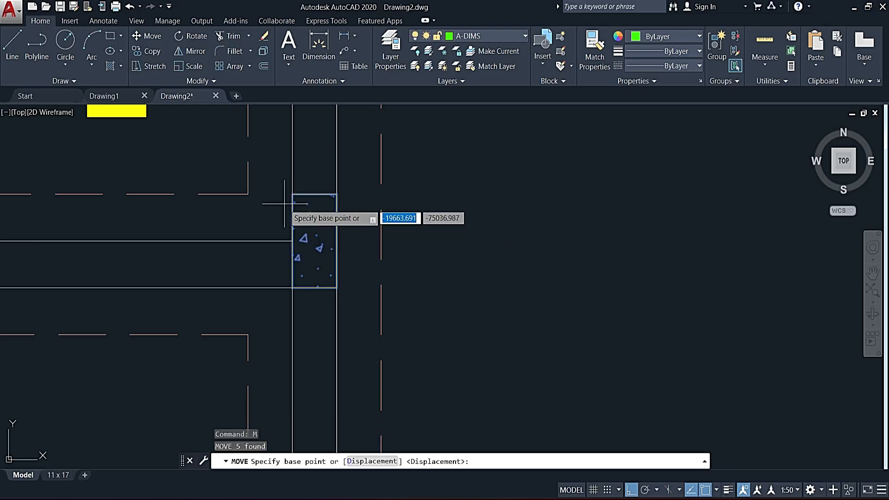
left_click(293, 194)
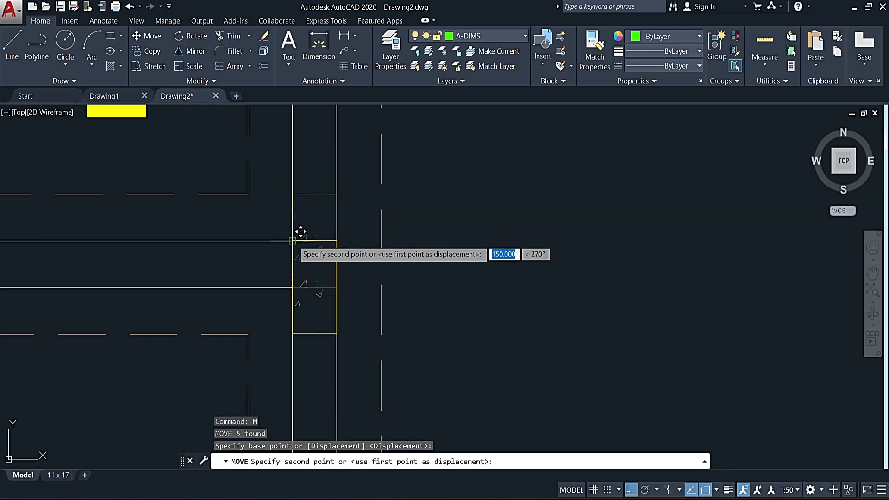
left_click(293, 241)
key("Escape")
Step: Draw a circle around the L-shaped stiffener at Bedroom 2's upper-left corner, centred on the inner wall corner
scroll(417, 234, "down", 8)
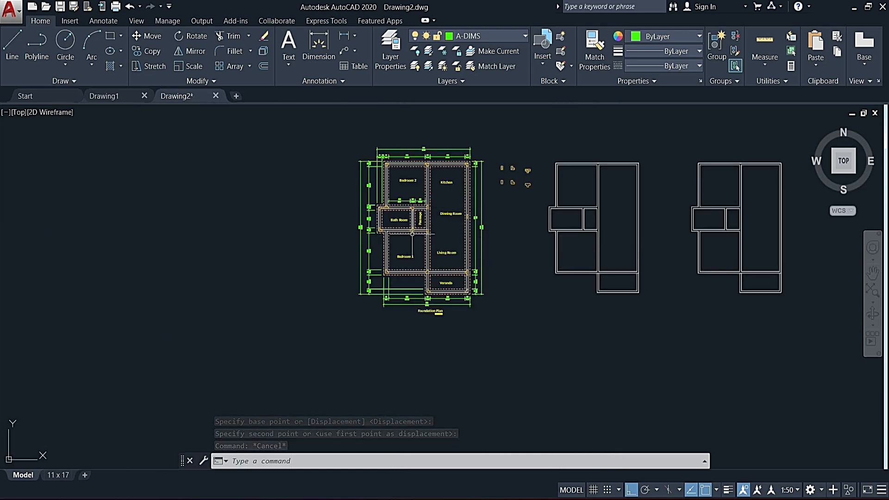
scroll(450, 181, "up", 4)
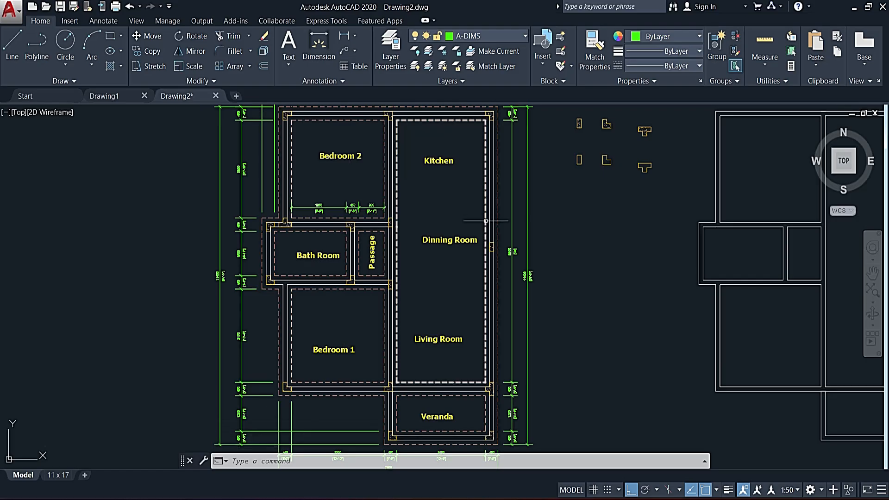
middle_click_drag(407, 183, 394, 245)
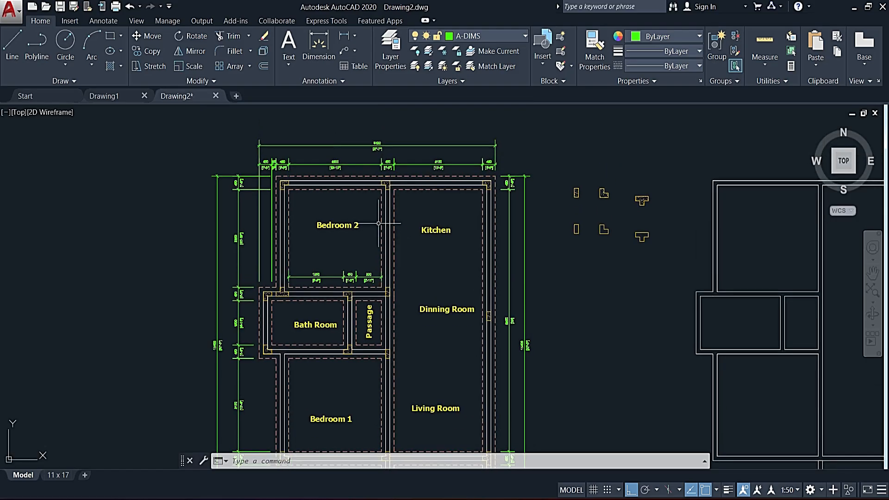
mouse_move(362, 189)
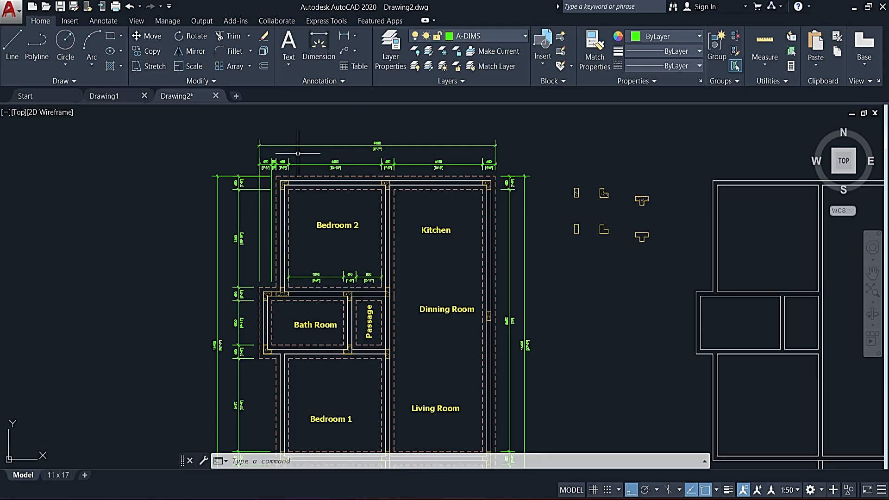
left_click(68, 40)
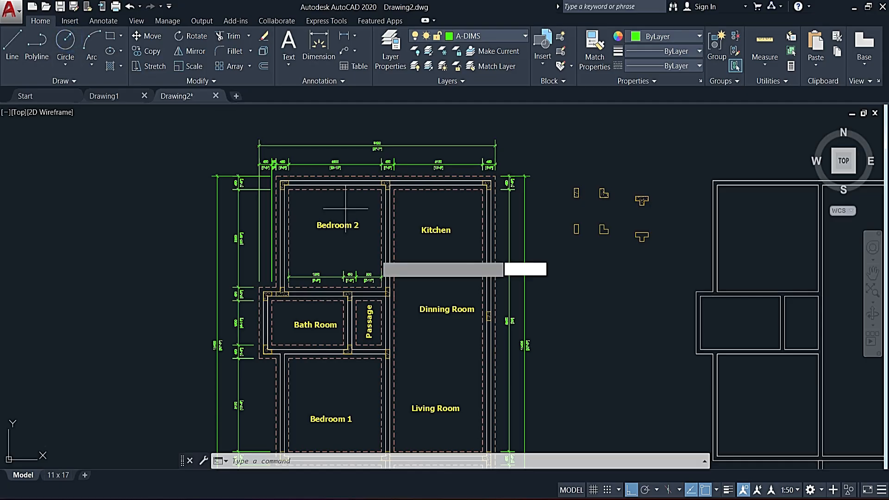
scroll(294, 189, "up", 5)
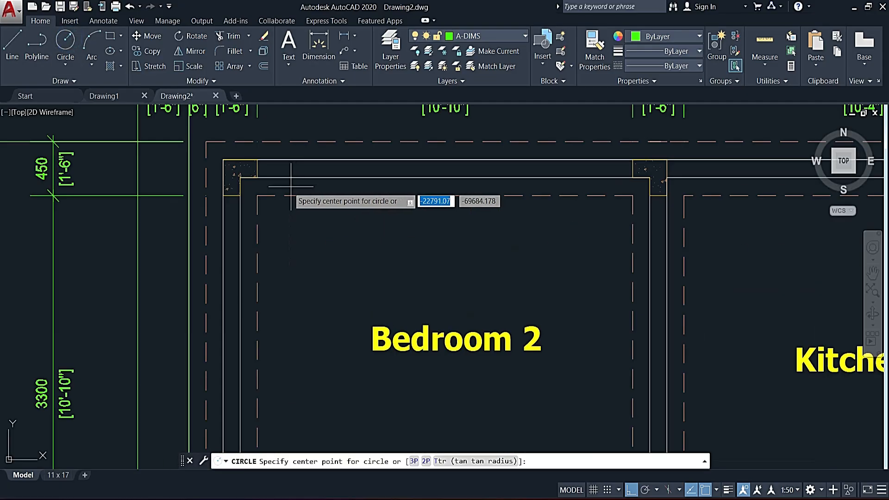
left_click(240, 178)
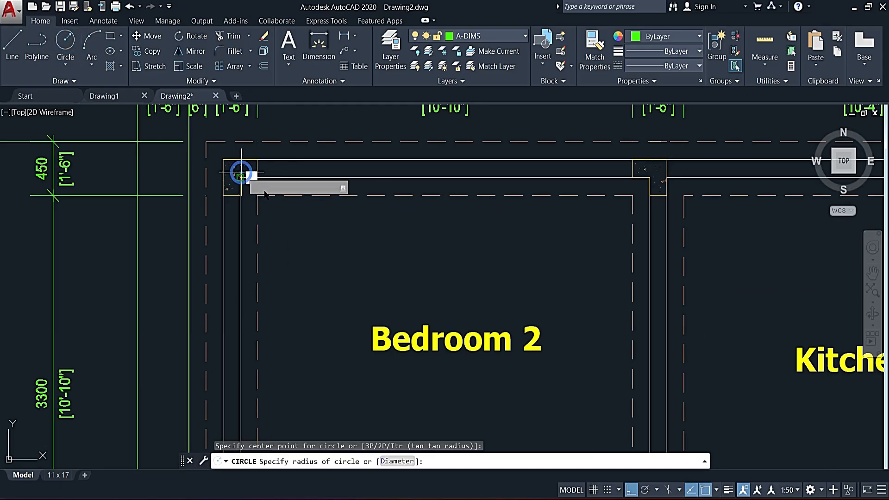
left_click(308, 221)
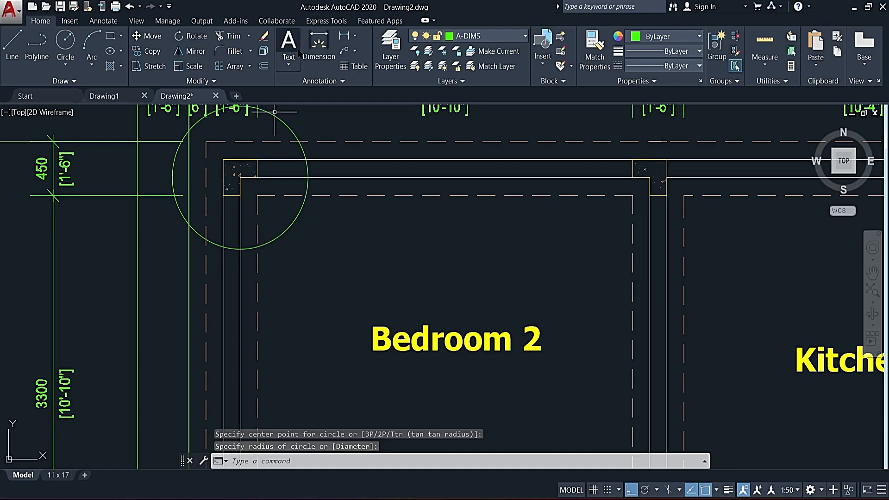
Step: Add a multileader from the circle's right edge with an angled landing inside Bedroom 2, and set its text height to 100
left_click(344, 52)
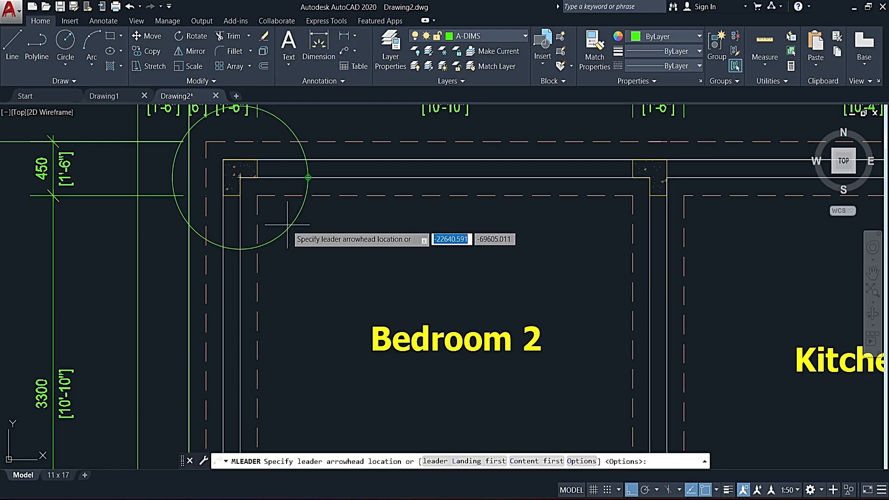
left_click(308, 183)
key("F8")
left_click(330, 228)
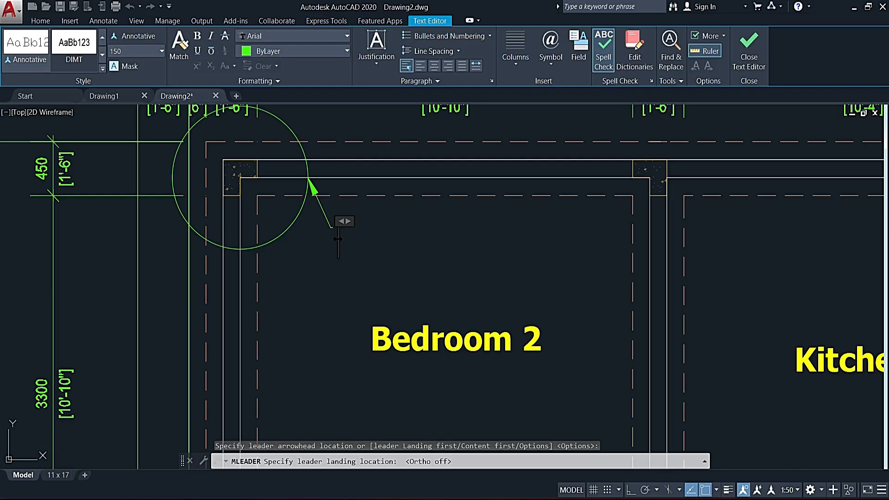
left_click(133, 49)
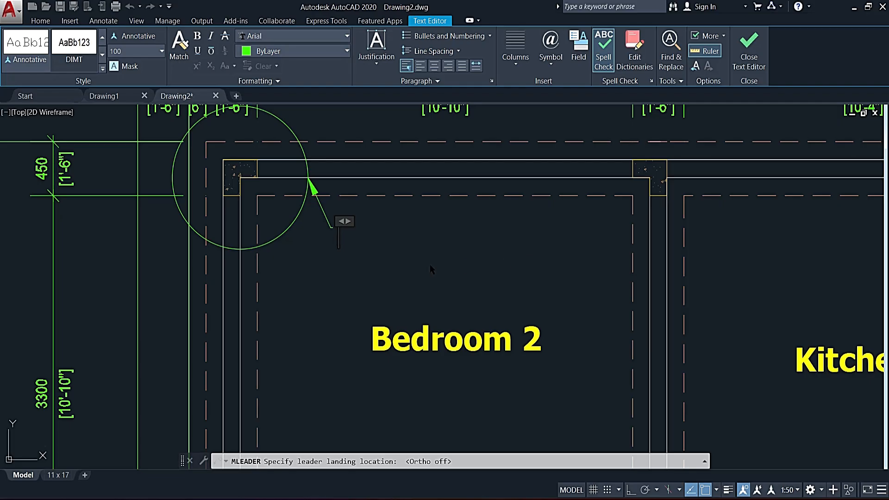
Step: Enter "See typ L Stiffener" as the multileader text
type("See")
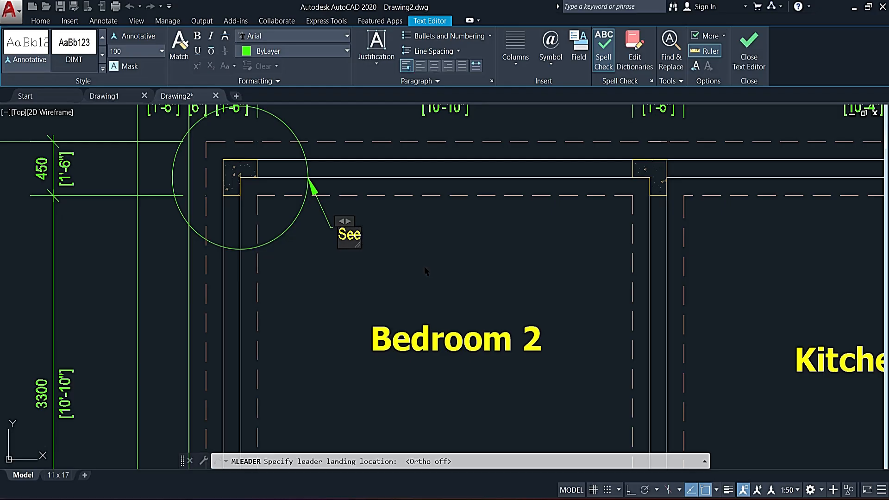
type(" TY")
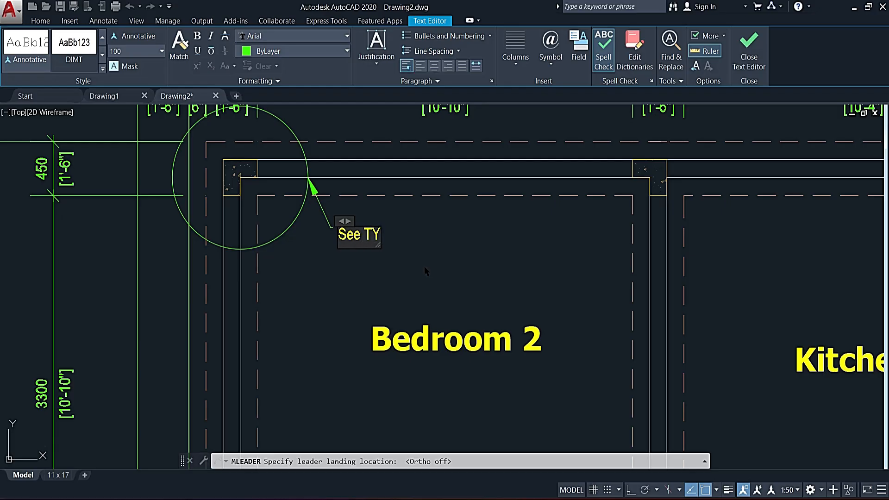
type("P")
key("BackSpace")
key("BackSpace")
key("BackSpace")
type("typ L")
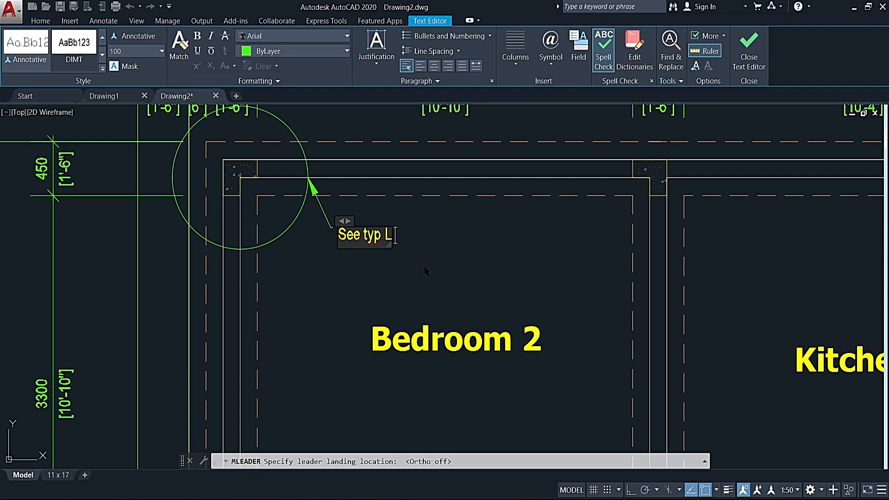
type(" St")
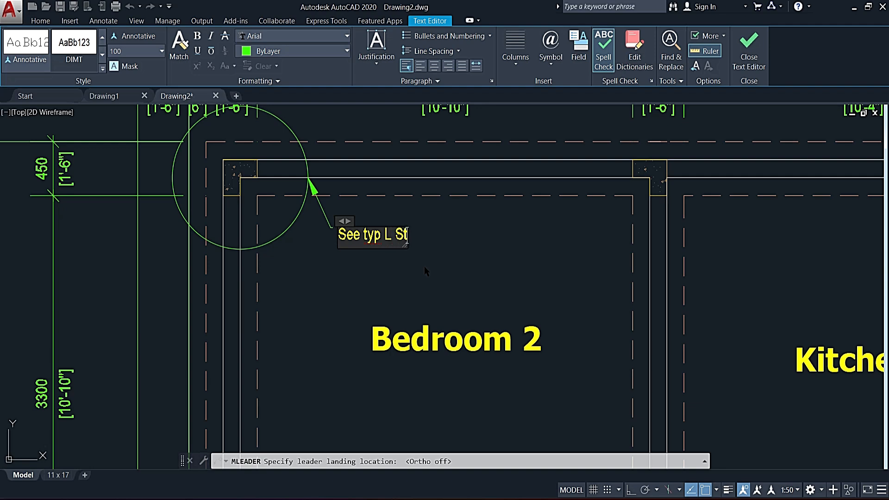
type("iffen")
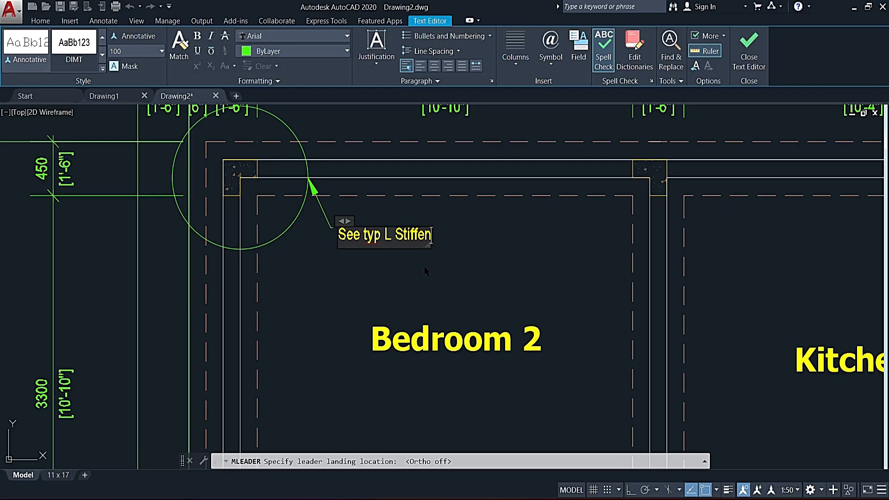
type("er")
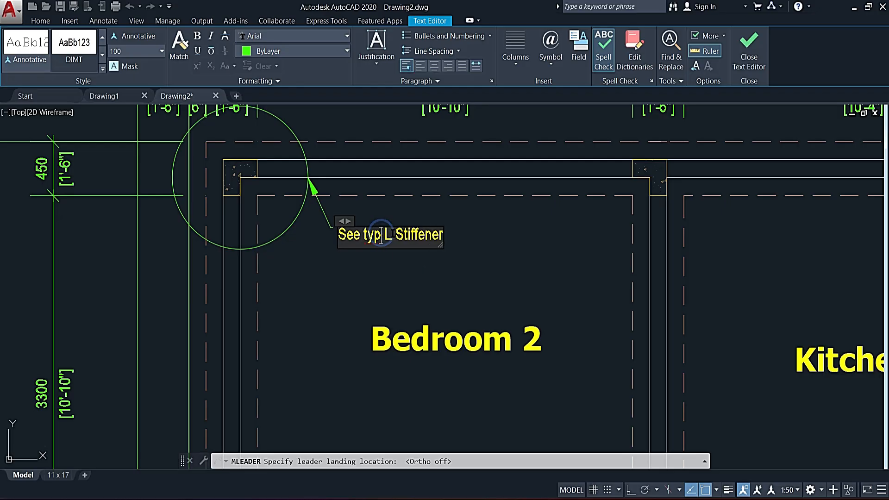
Step: Remove the word "typ" so the leader text reads "See L Stiffener", and finish the text
key("BackSpace")
key("BackSpace")
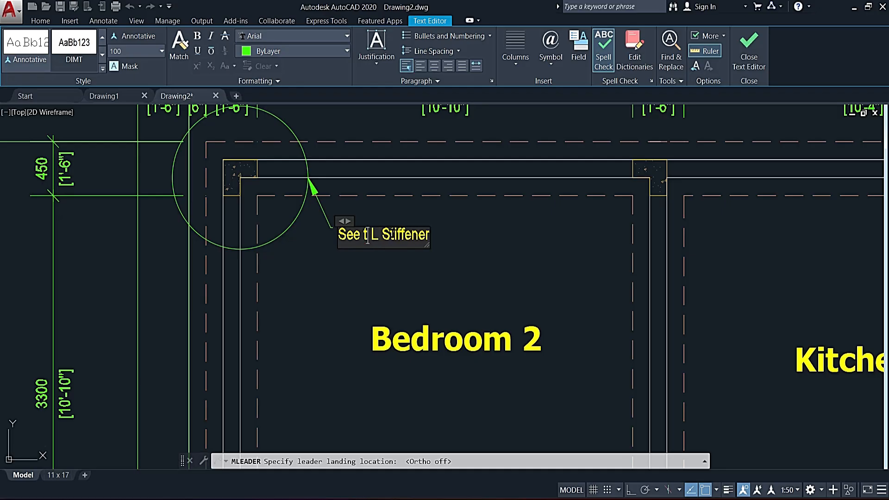
key("BackSpace")
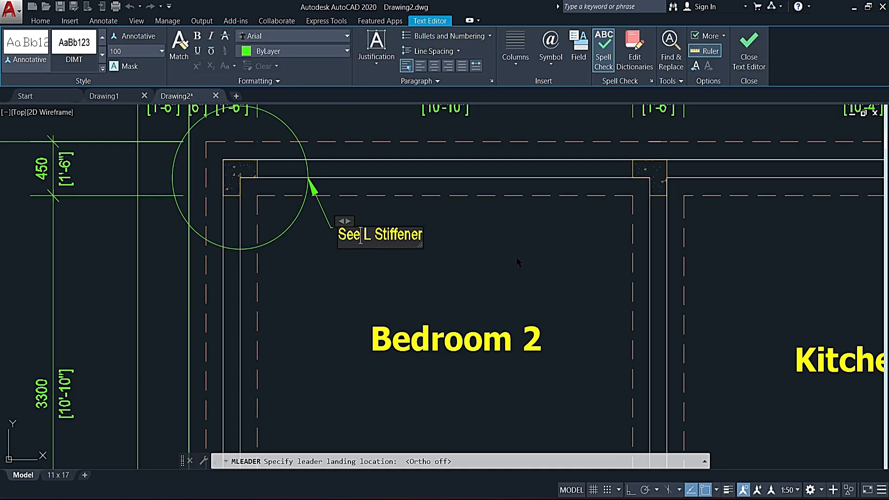
left_click(494, 260)
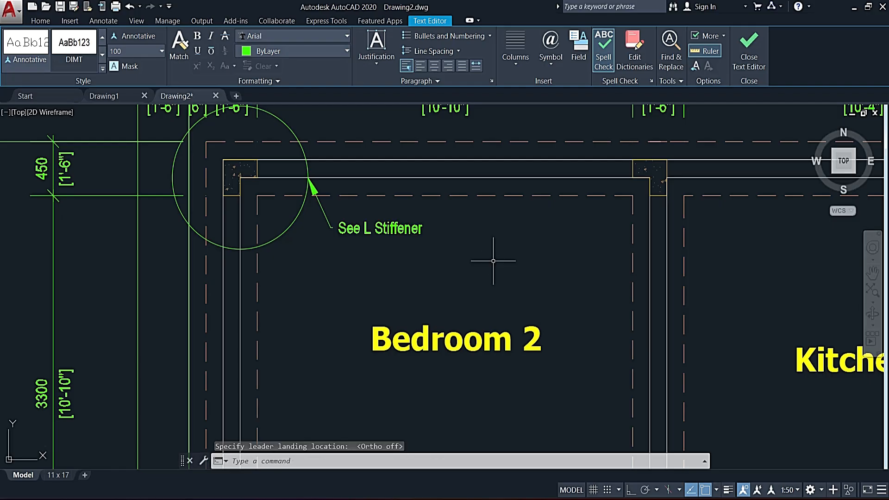
Step: Put the "See L Stiffener" leader and the circle around the stiffener on the A-FDNWALL layer
left_click(377, 227)
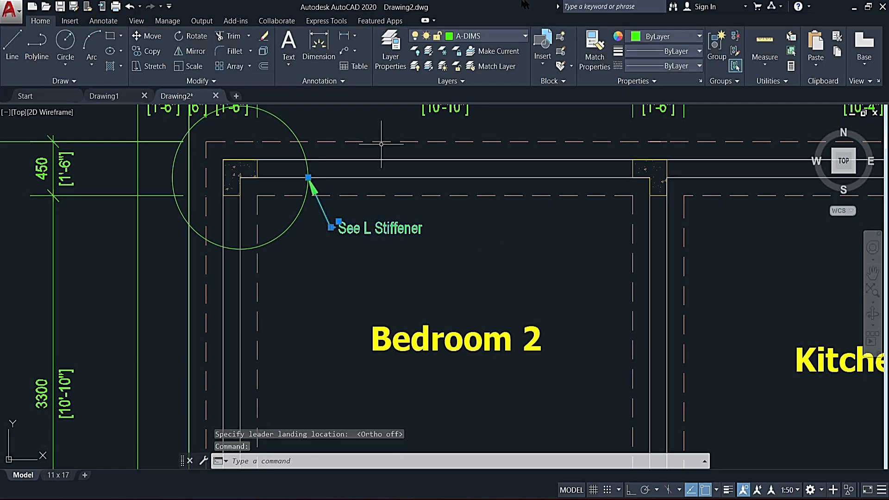
left_click(482, 38)
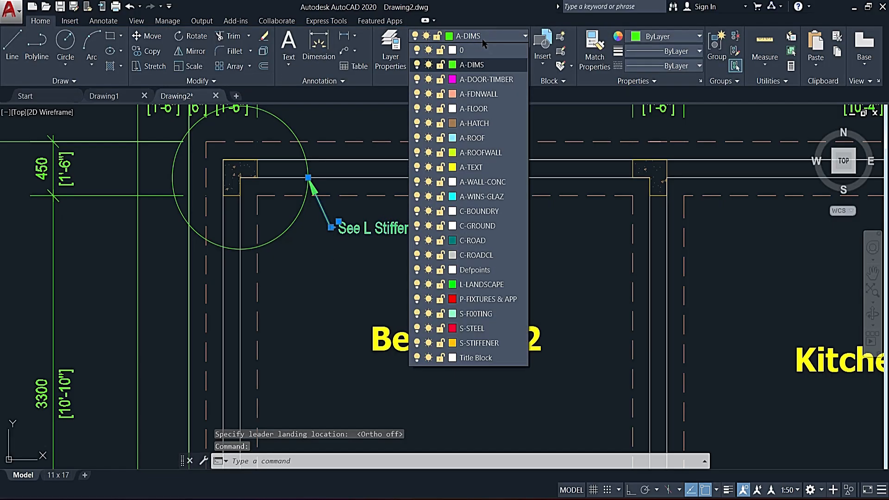
left_click(479, 160)
left_click(299, 209)
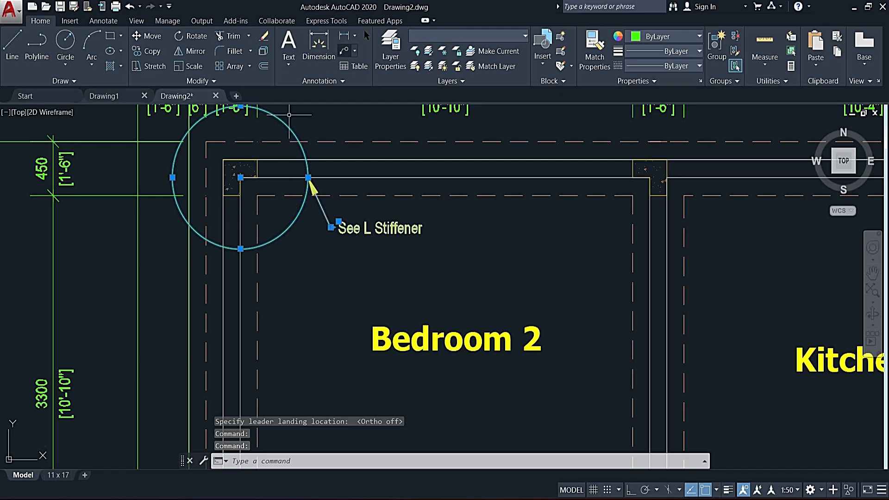
left_click(471, 39)
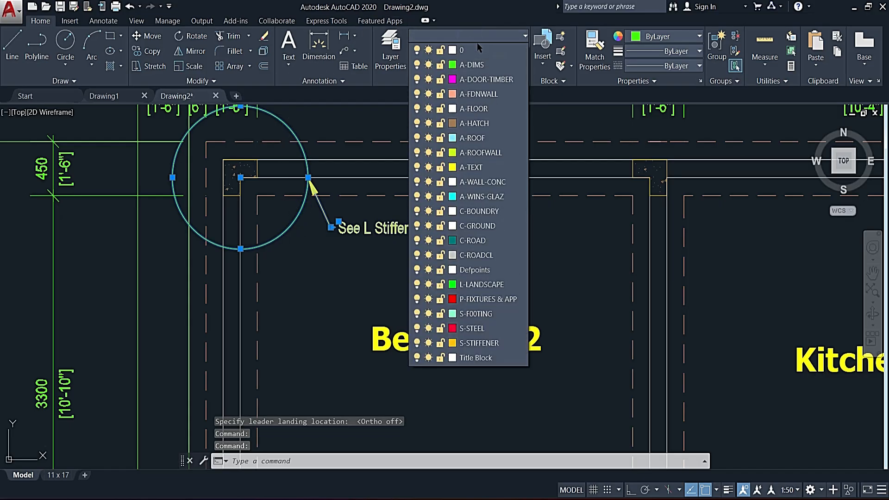
left_click(492, 95)
key("Escape")
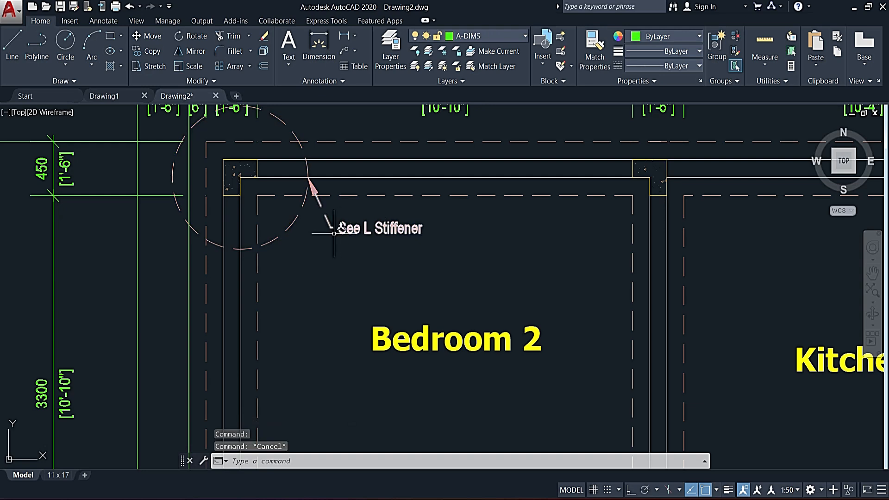
key("Escape")
left_click(337, 205)
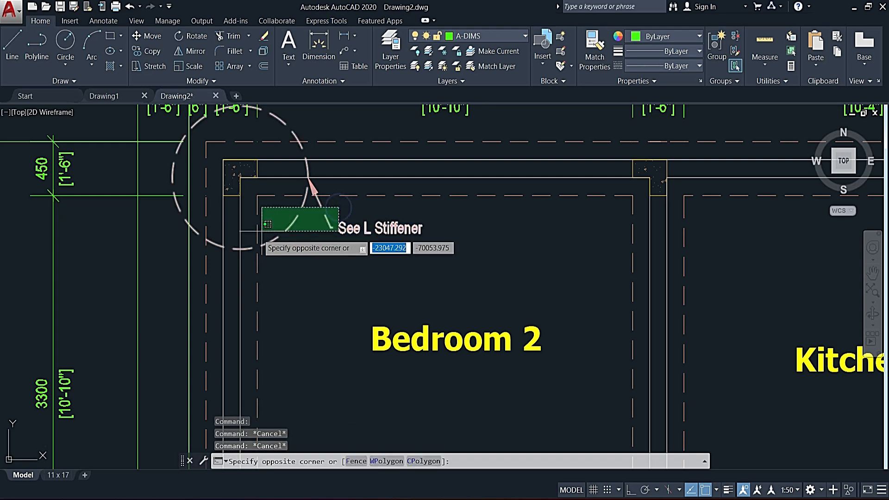
left_click(328, 218)
key("Escape")
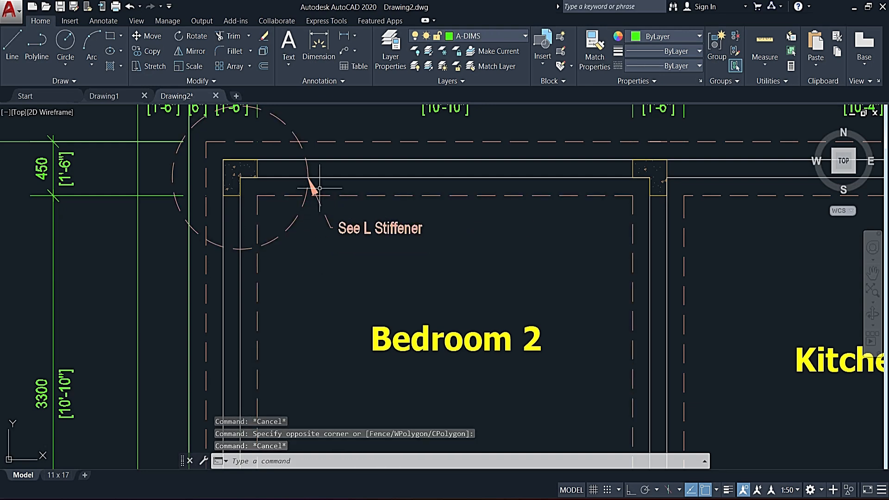
Step: Copy the circle and its "See L Stiffener" leader onto the rectangular stiffener where the Passage's upper wall meets the Dinning Room wall
left_click(356, 197)
left_click(291, 245)
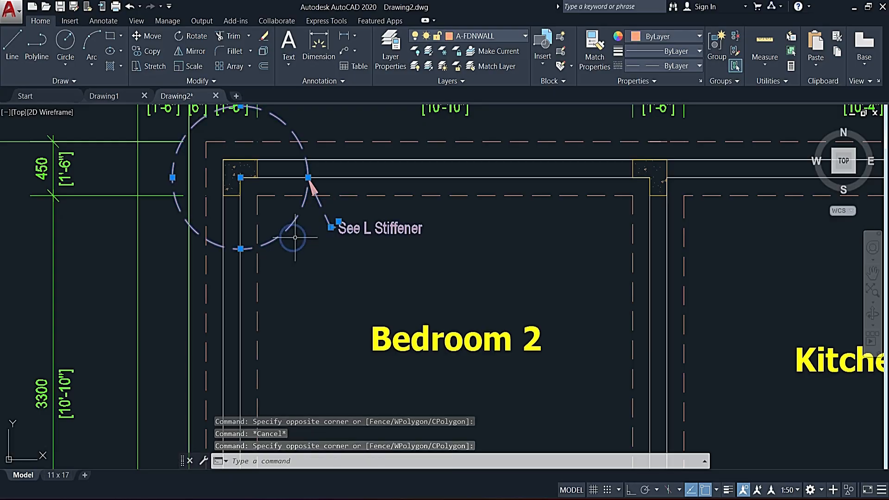
type("cond p")
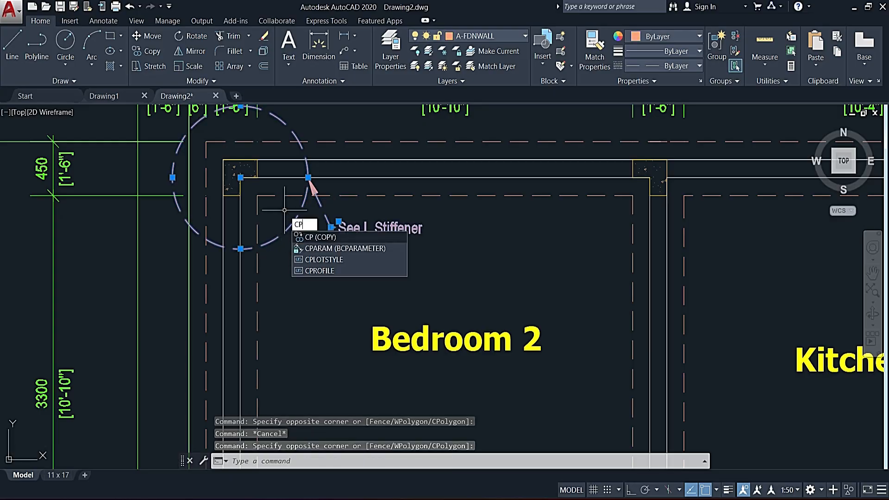
key("space")
left_click(251, 184)
scroll(314, 197, "down", 2)
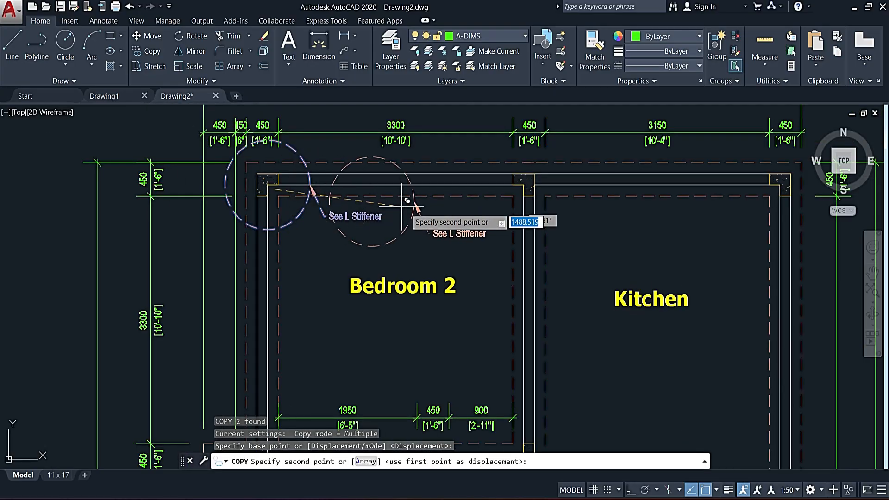
mouse_move(656, 381)
middle_mouse_down()
mouse_move(586, 289)
mouse_move(602, 118)
middle_mouse_up()
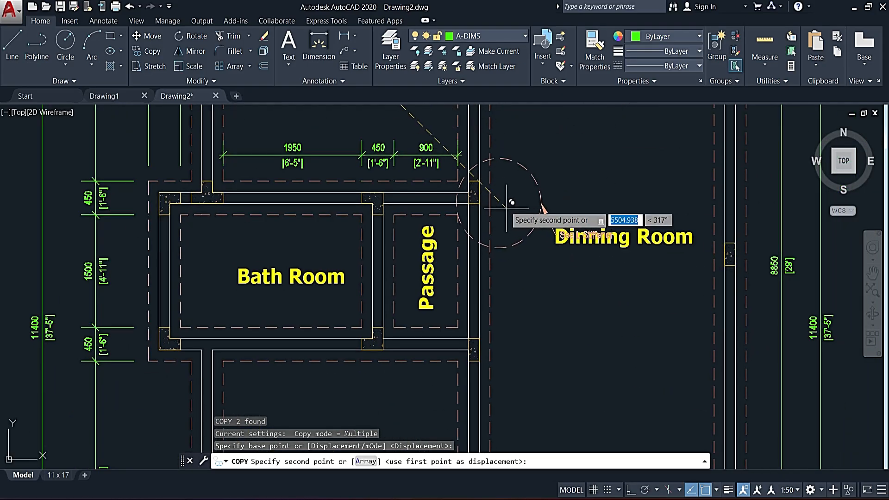
left_click(490, 195)
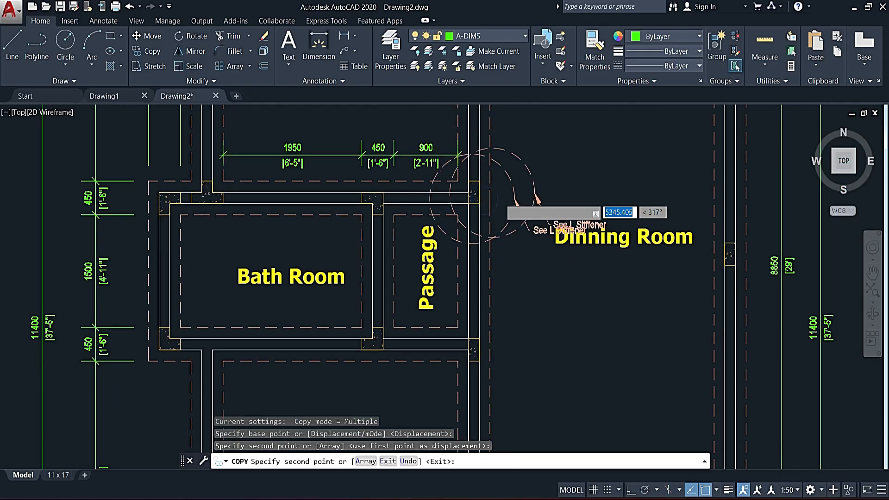
Step: Place another copy of the circle and leader on the T-shaped stiffener in the Bath Room's upper wall, and finish copying
scroll(490, 195, "down", 5)
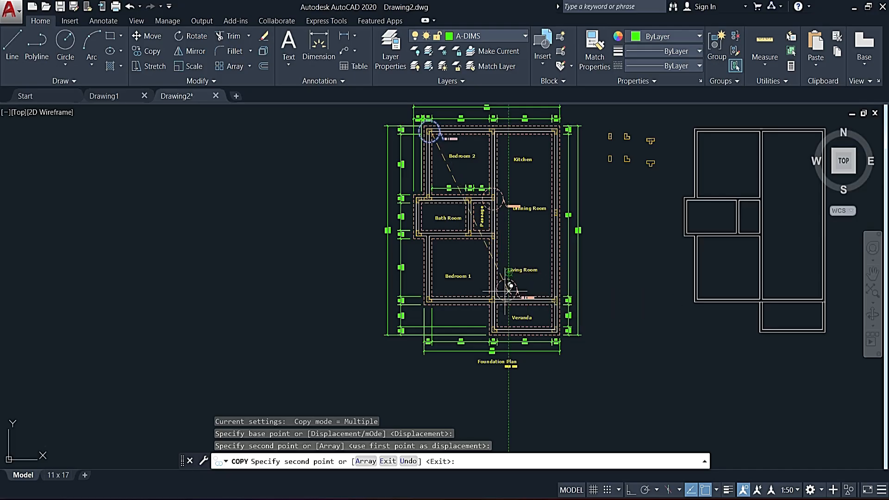
scroll(563, 297, "up", 5)
scroll(558, 303, "down", 5)
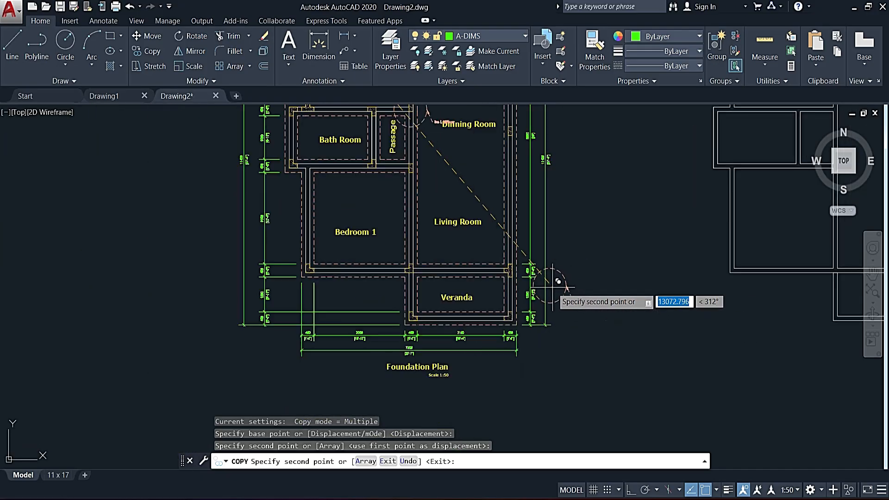
middle_click_drag(471, 228, 468, 296)
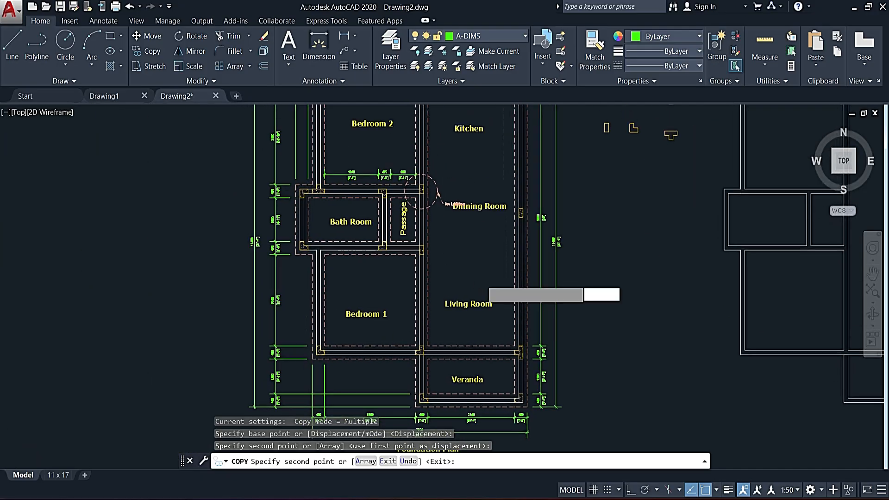
scroll(326, 194, "up", 4)
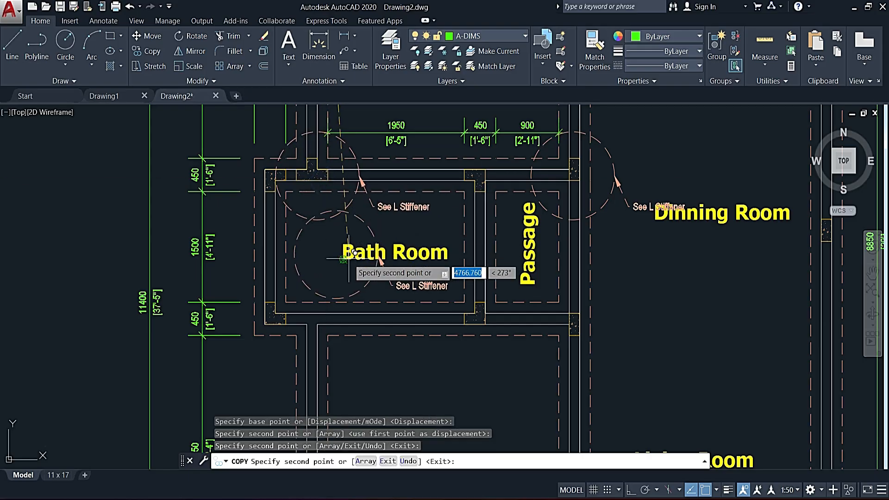
key("Escape")
Step: Shrink the circle around the Bath Room's T-shaped stiffener to a radius of about 419
left_click(330, 201)
left_click(321, 222)
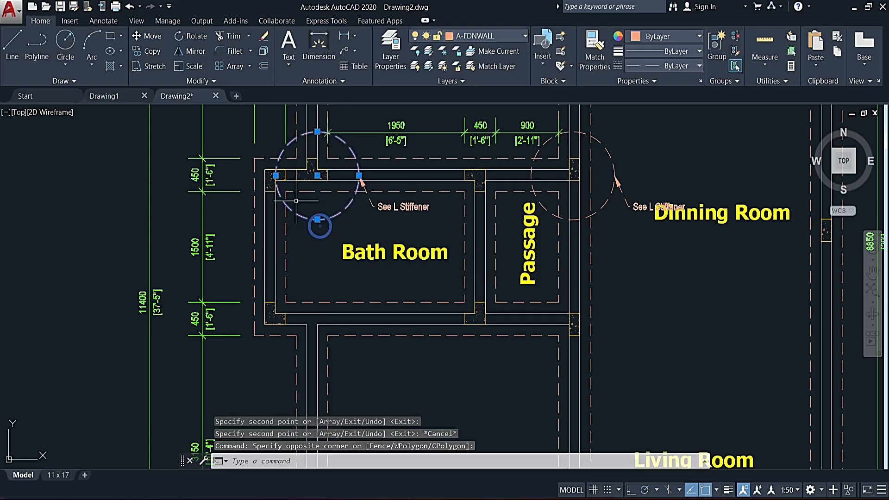
left_click(276, 176)
scroll(276, 175, "up", 6)
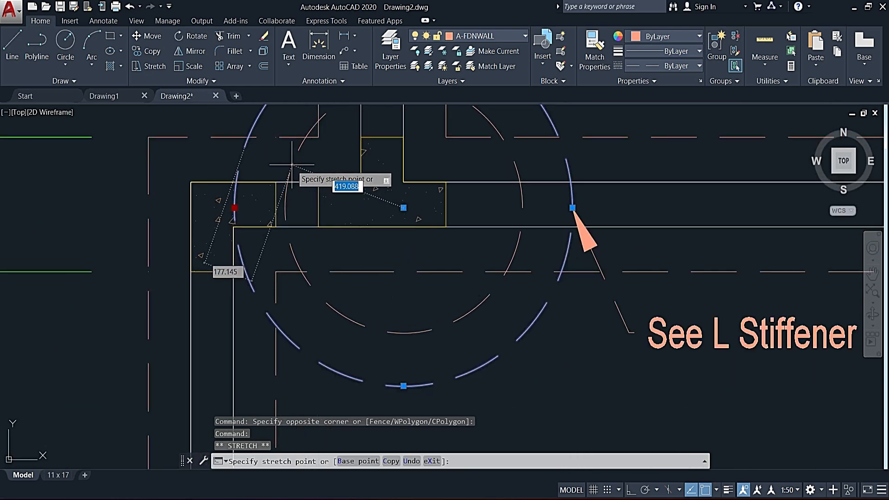
left_click(294, 164)
scroll(459, 263, "down", 2)
scroll(509, 274, "down", 2)
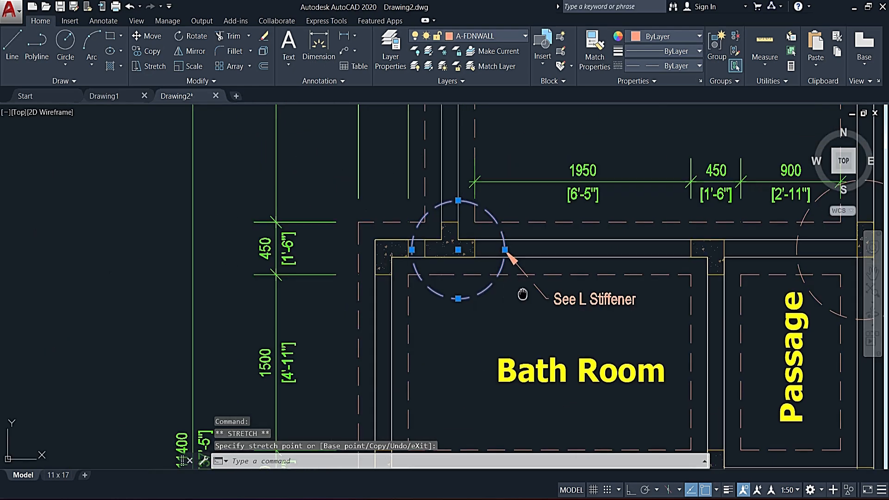
Step: Change the Bath Room leader text to "See T Stiffener"
middle_click_drag(520, 294, 405, 217)
left_click(448, 222)
double_click(447, 222)
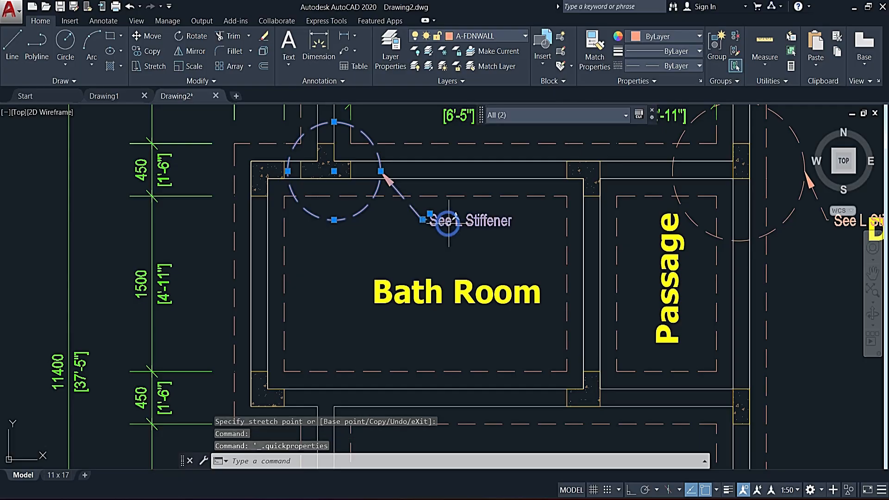
double_click(456, 223)
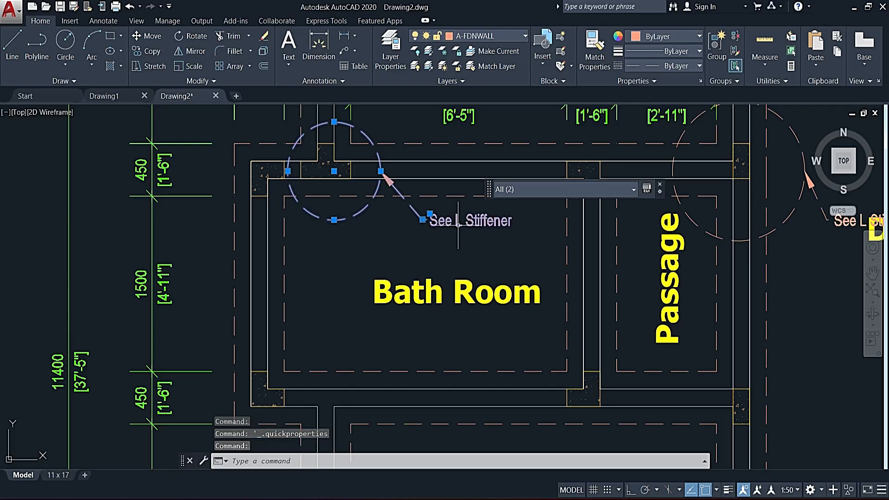
key("Escape")
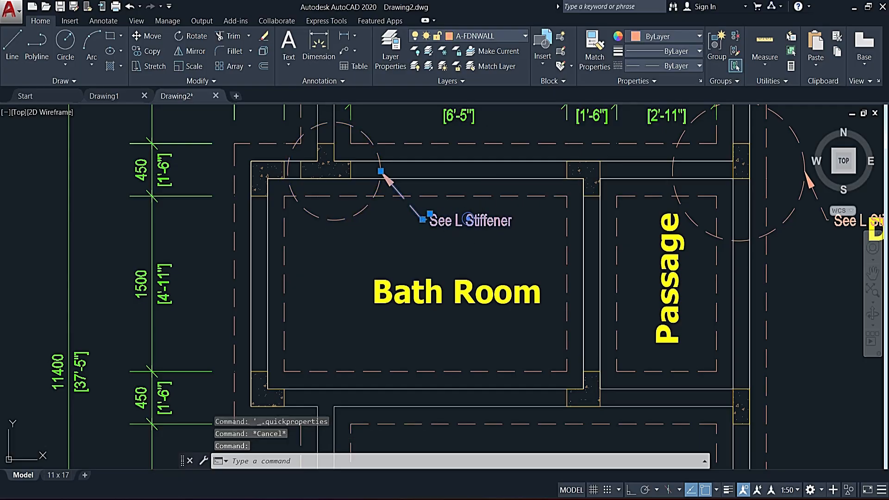
double_click(463, 221)
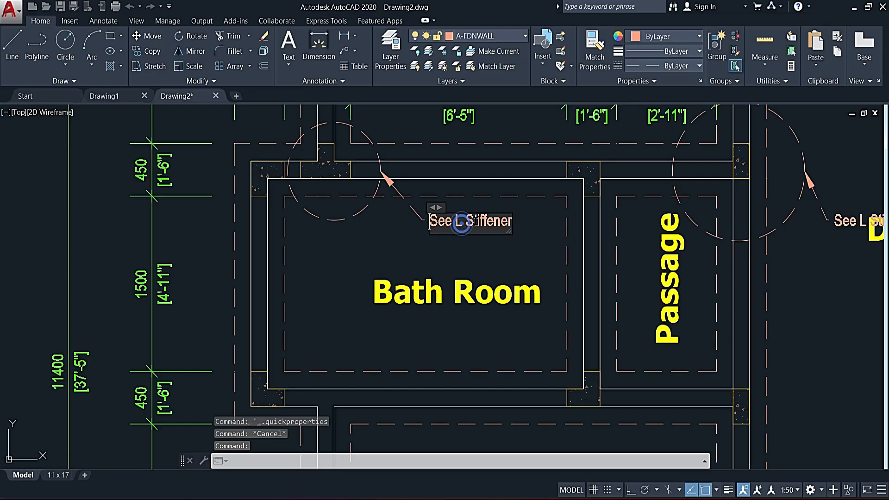
key("BackSpace")
type("T")
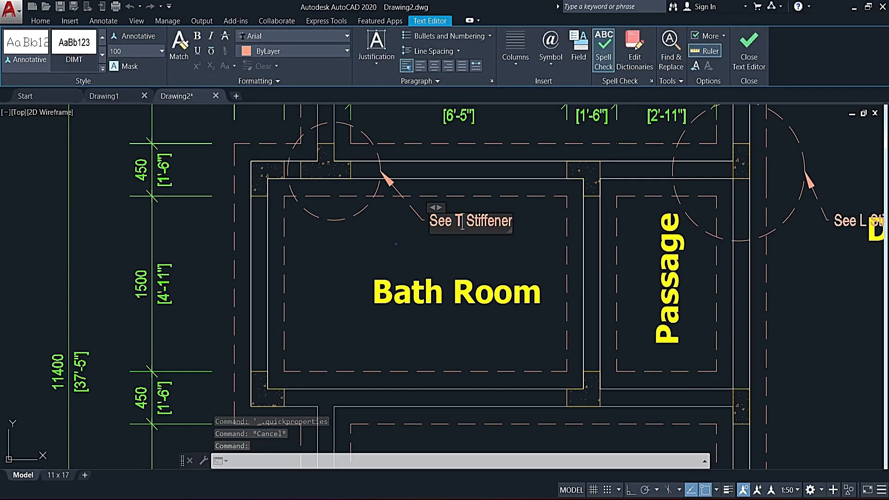
left_click(396, 244)
Step: Change the text of the leader beside the Dinning Room label to "See I Stiffener"
mouse_move(711, 248)
middle_mouse_down()
mouse_move(589, 260)
mouse_move(241, 231)
middle_mouse_up()
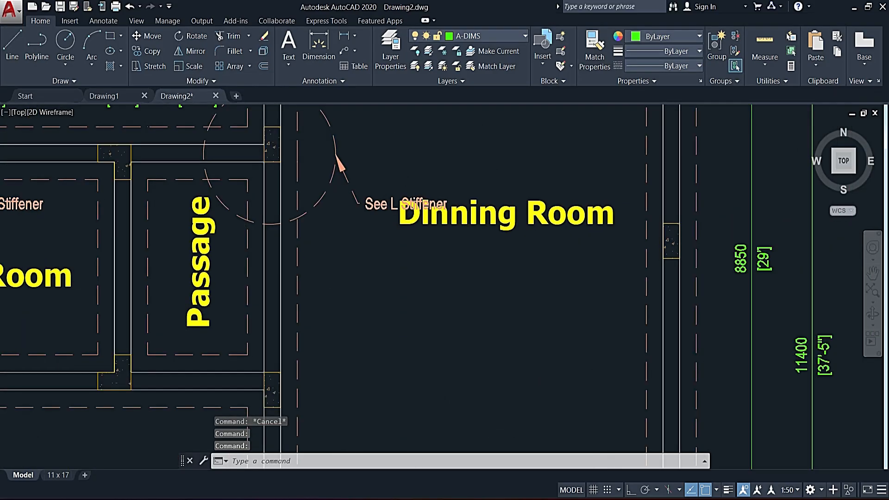
left_click(376, 204)
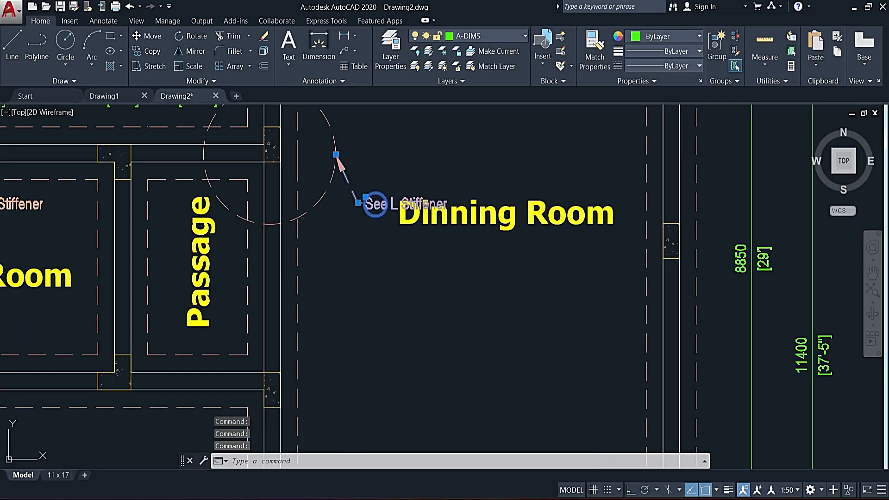
double_click(394, 204)
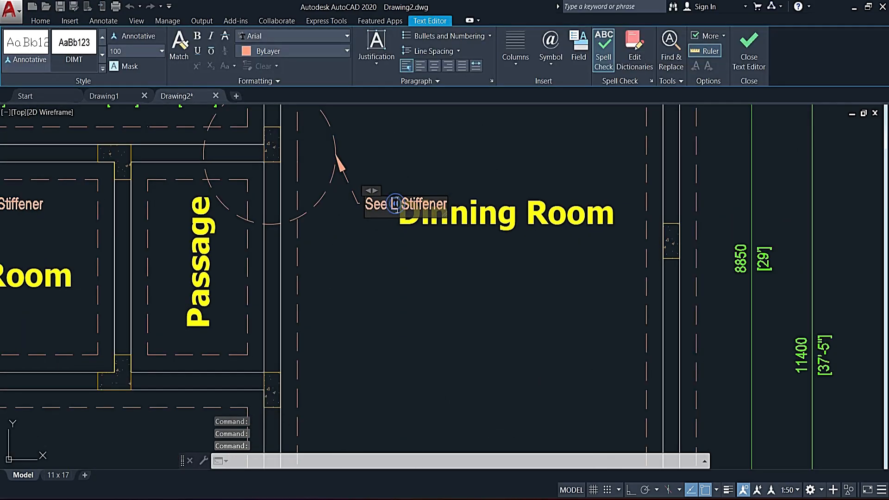
double_click(394, 204)
key("Delete")
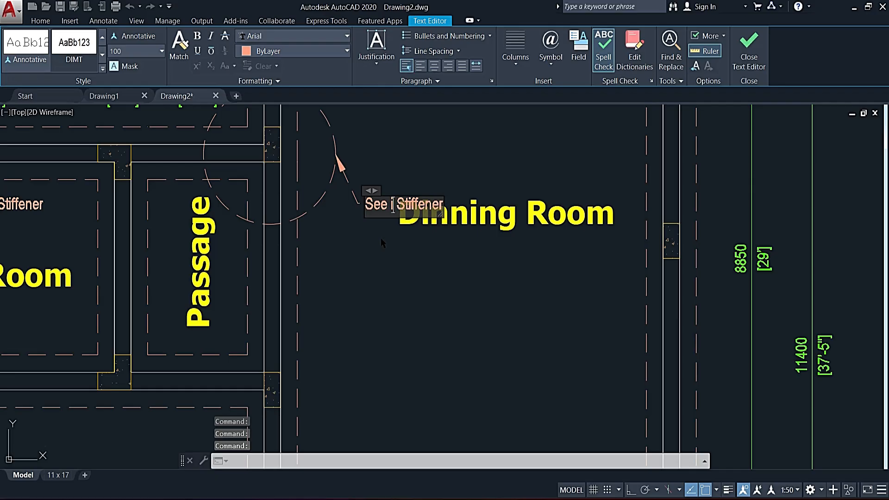
type("i")
key("BackSpace")
type("L")
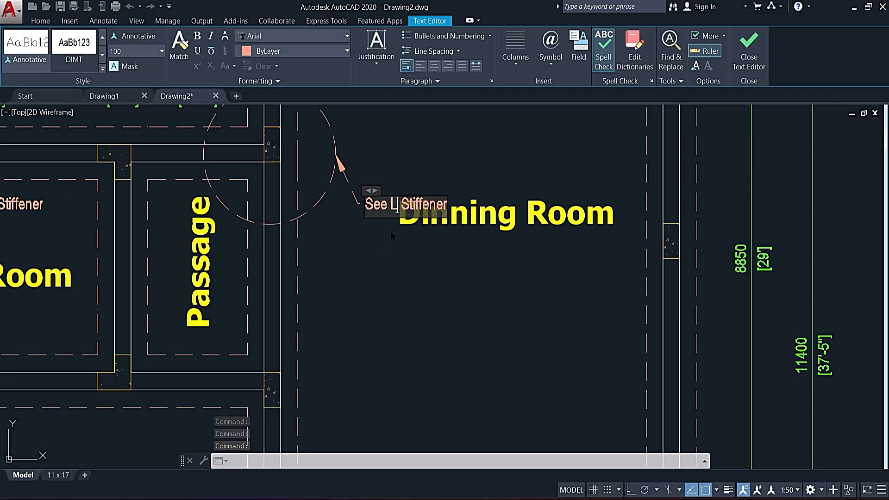
key("BackSpace")
type("I")
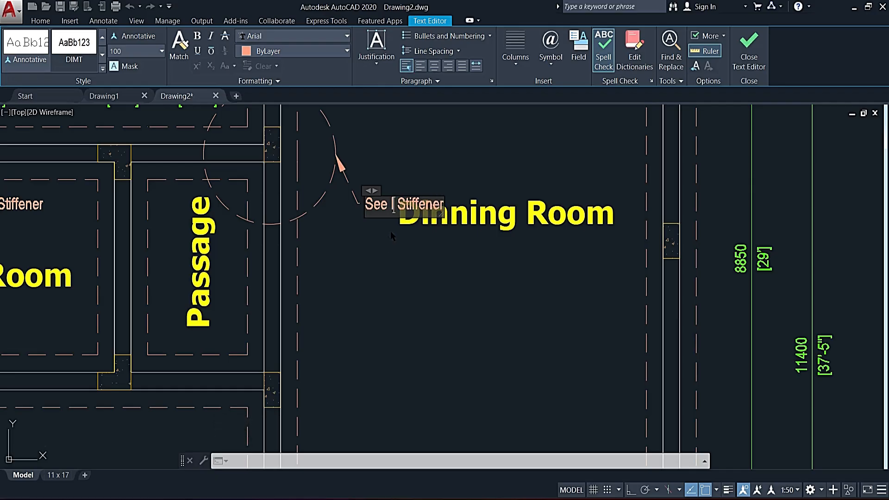
left_click(385, 251)
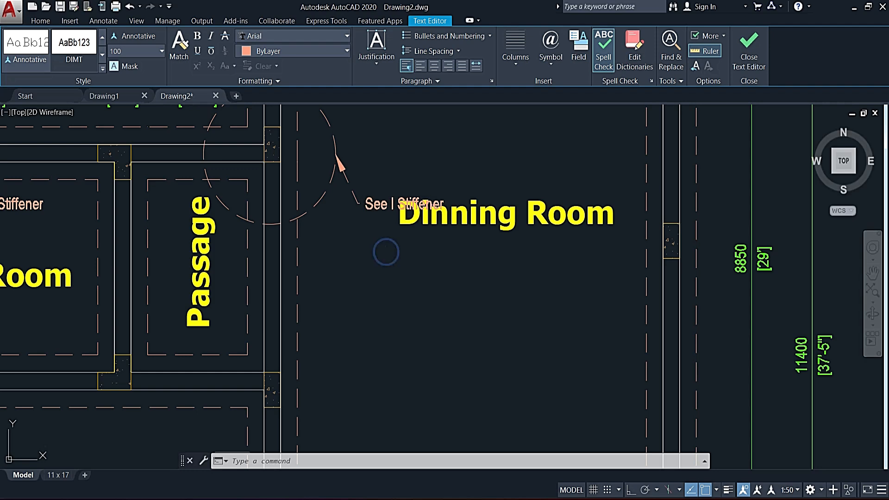
Step: Reduce the circle around the rectangular stiffener at the Passage's upper wall so it encloses the stiffener more closely
left_click(331, 188)
left_click(317, 192)
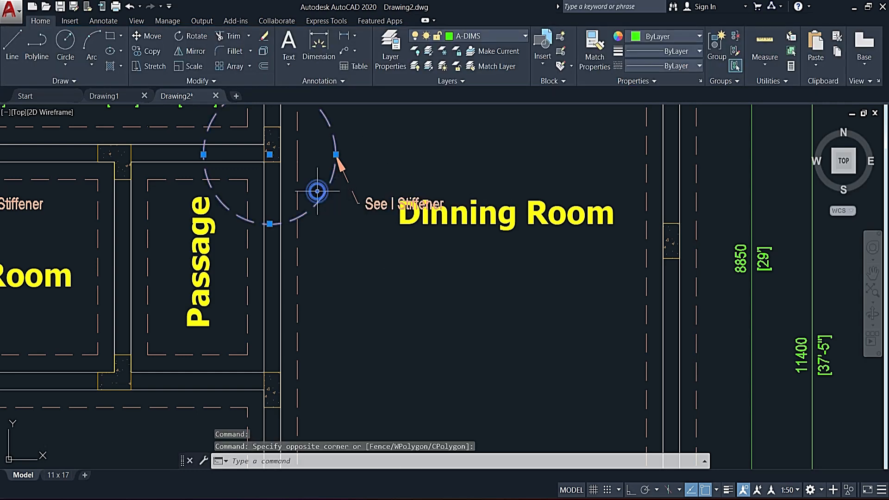
left_click(270, 224)
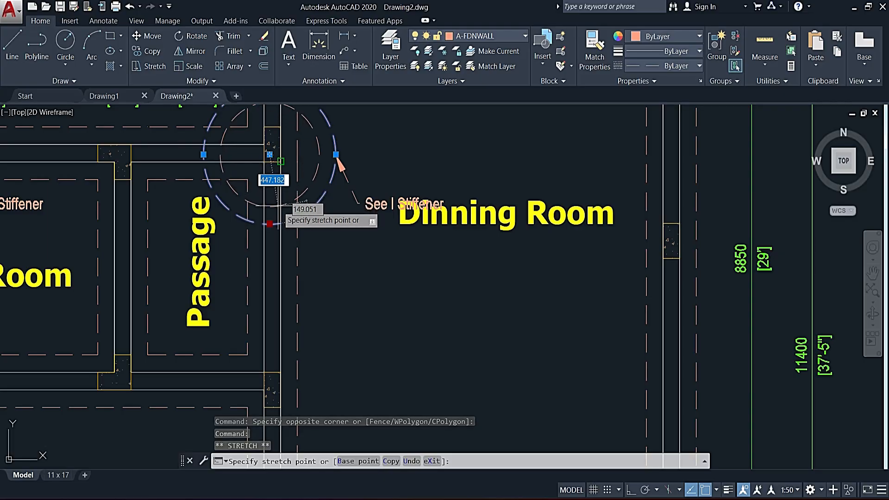
left_click(270, 169)
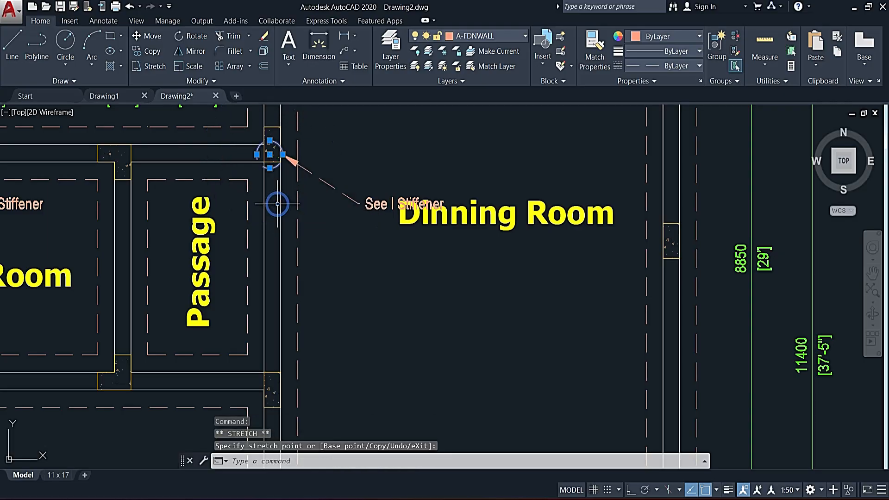
left_click(269, 168)
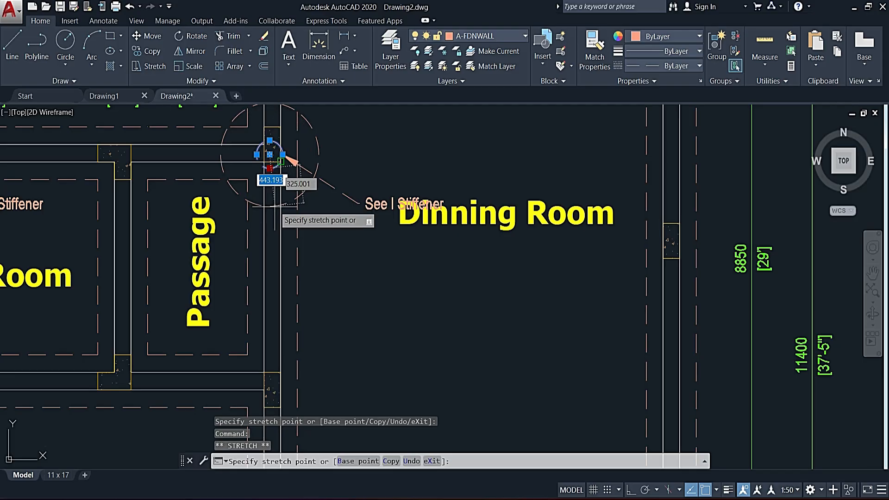
scroll(271, 209, "up", 4)
left_click(263, 211)
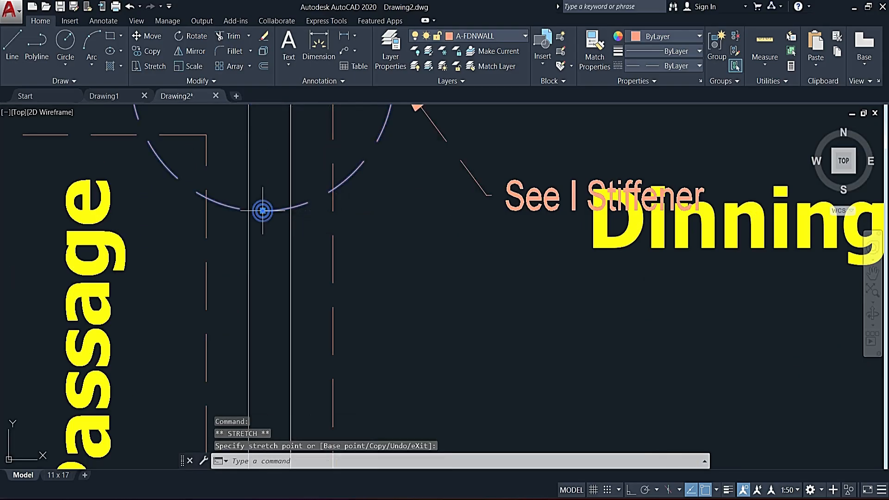
scroll(263, 211, "down", 4)
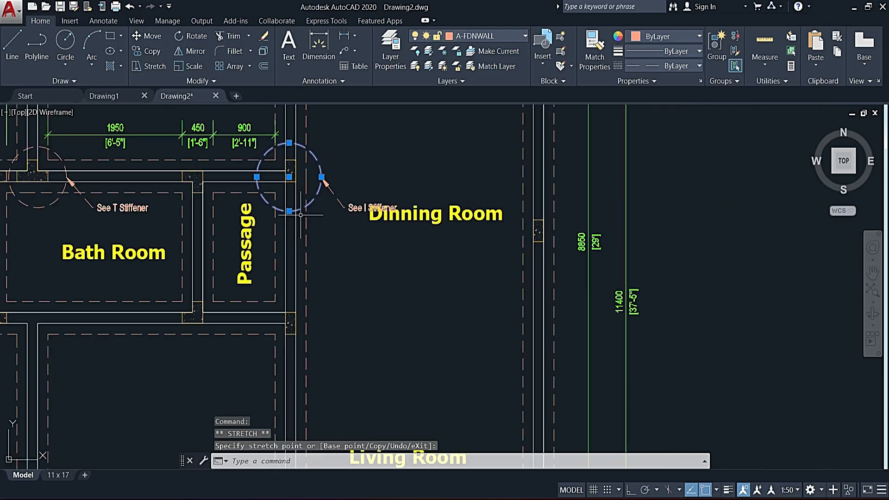
Step: Move the "See I Stiffener" leader text up beside its circle, clear of the Dinning Room label
left_click(353, 207)
left_click(344, 207)
scroll(342, 176, "up", 4)
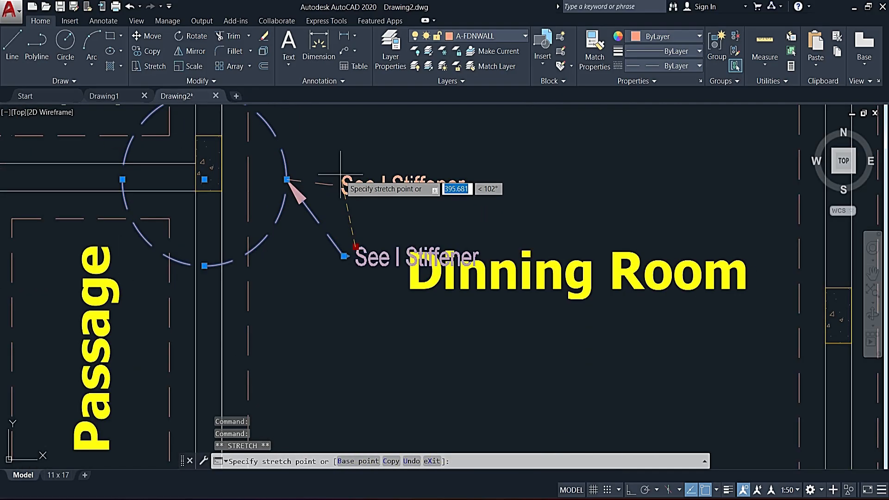
left_click(341, 176)
key("Escape")
scroll(394, 211, "down", 4)
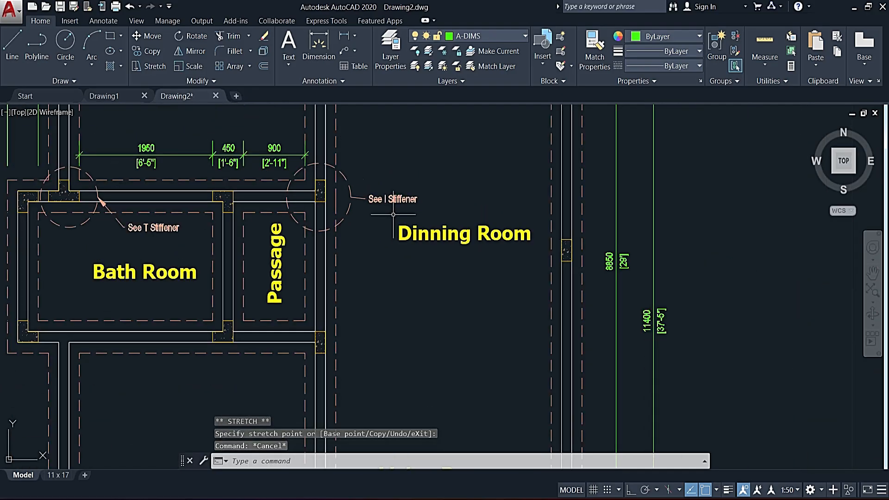
scroll(393, 214, "down", 3)
scroll(396, 211, "down", 3)
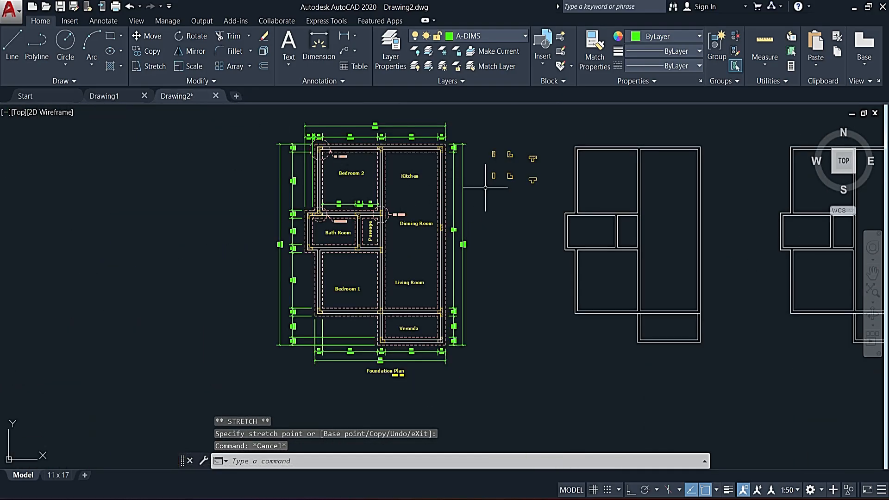
middle_click_drag(481, 204, 479, 232)
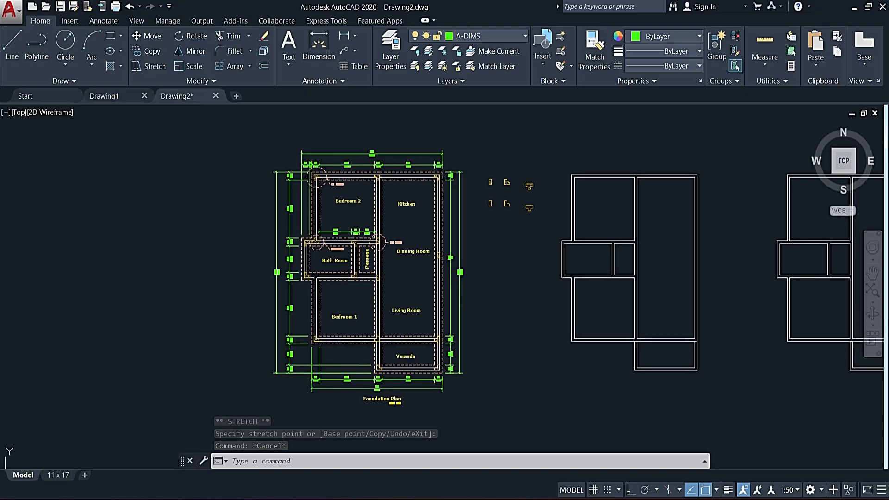